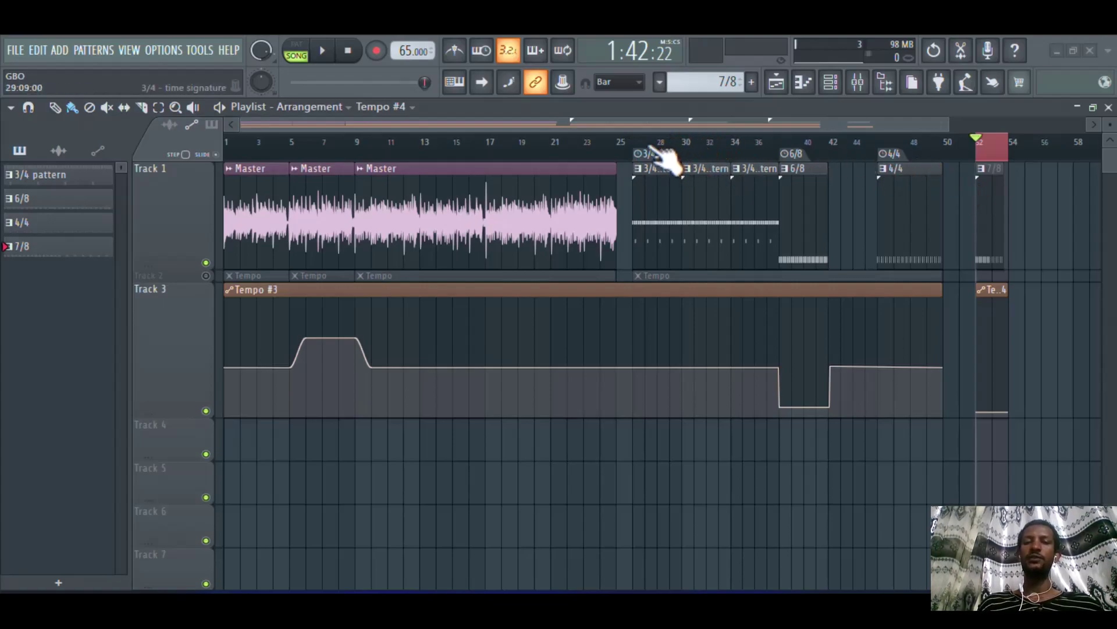
Move the song position back to bar 1 on the playlist ruler.
click(241, 142)
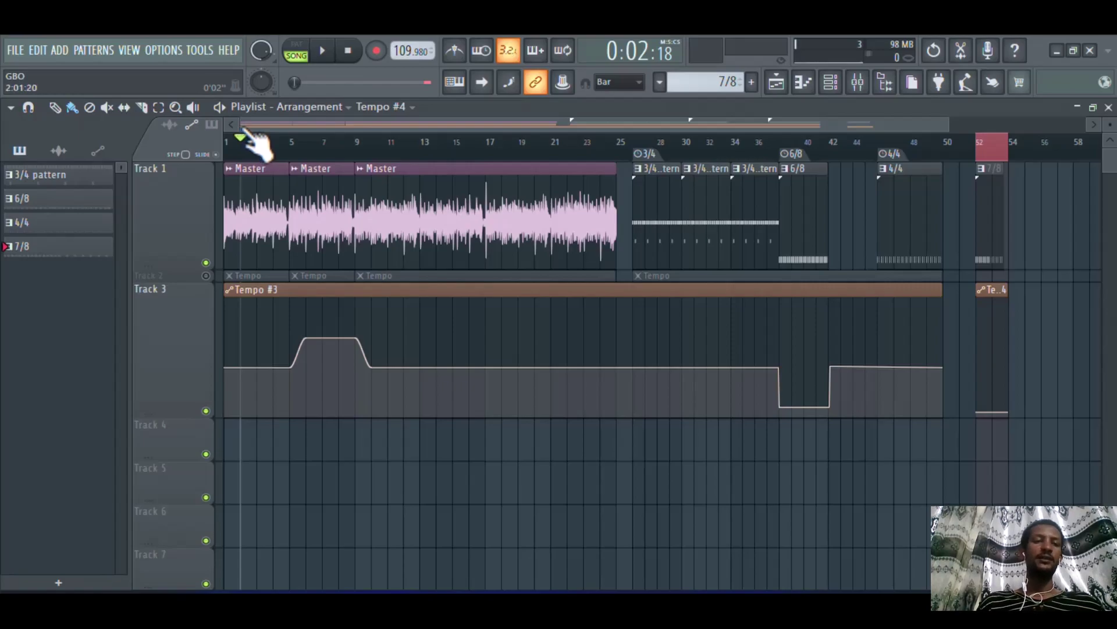
click(228, 142)
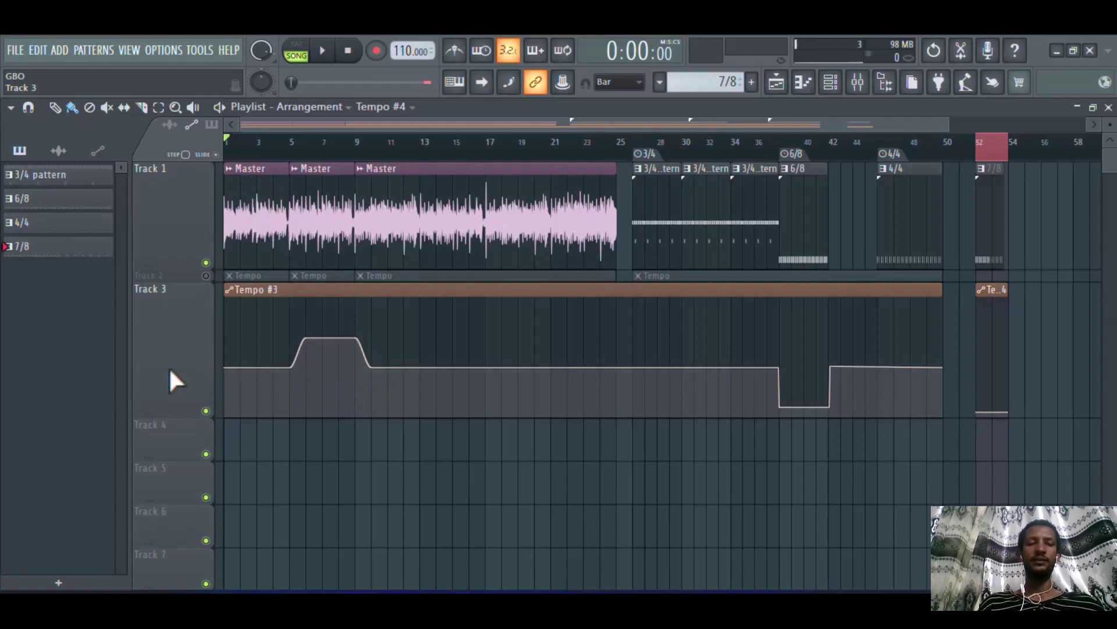
Play the song from bar 1, then play it again from bar 9 and stop there.
key(space)
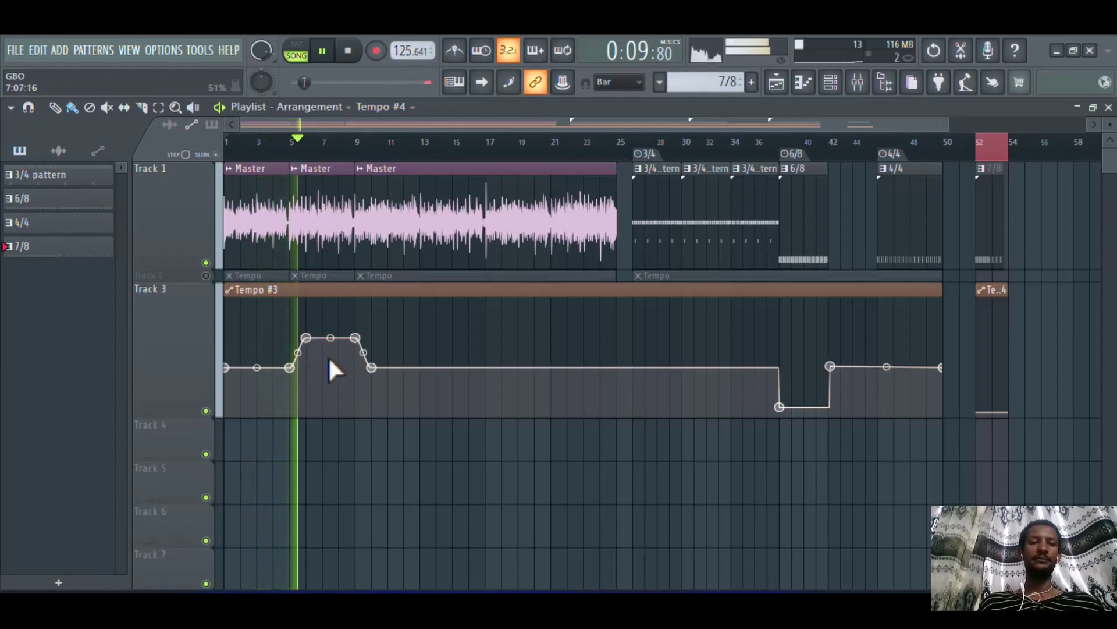
key(space)
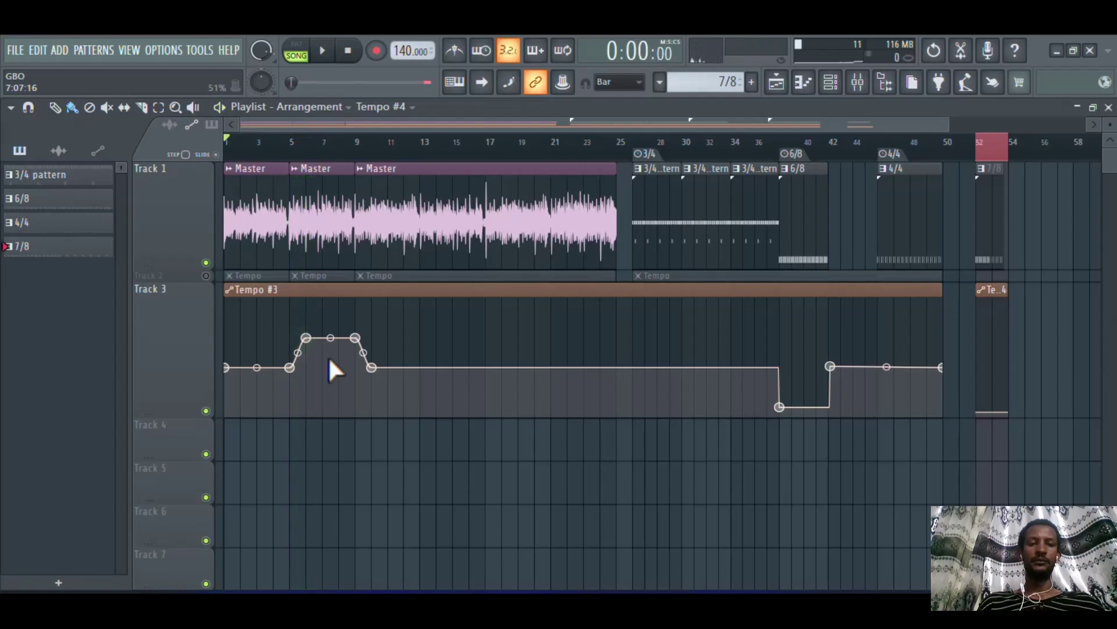
click(356, 141)
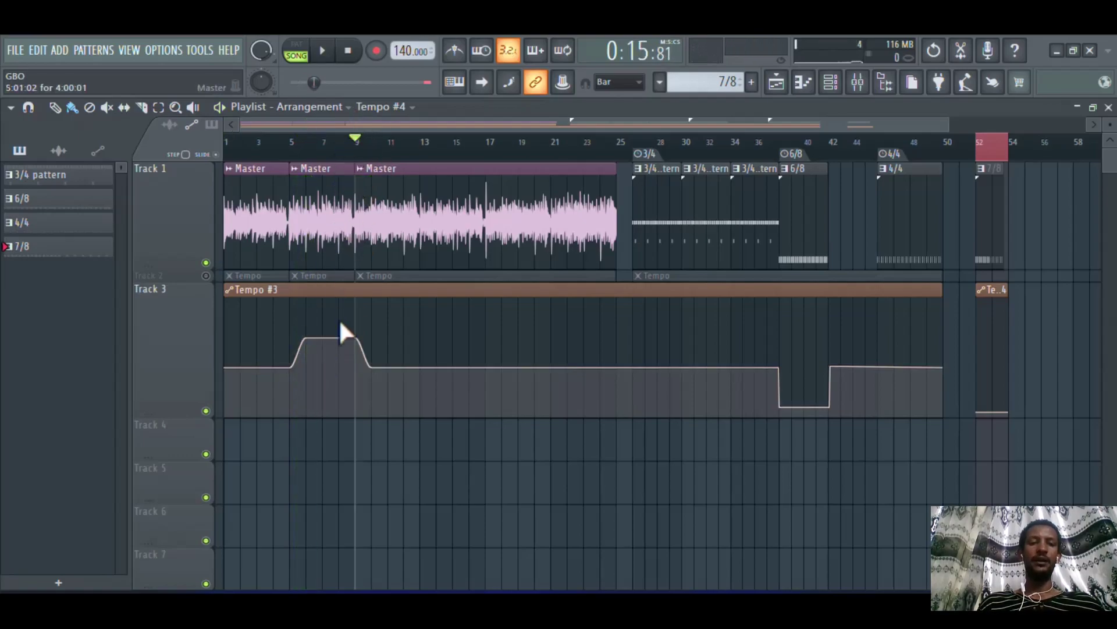
mouse_move(362, 347)
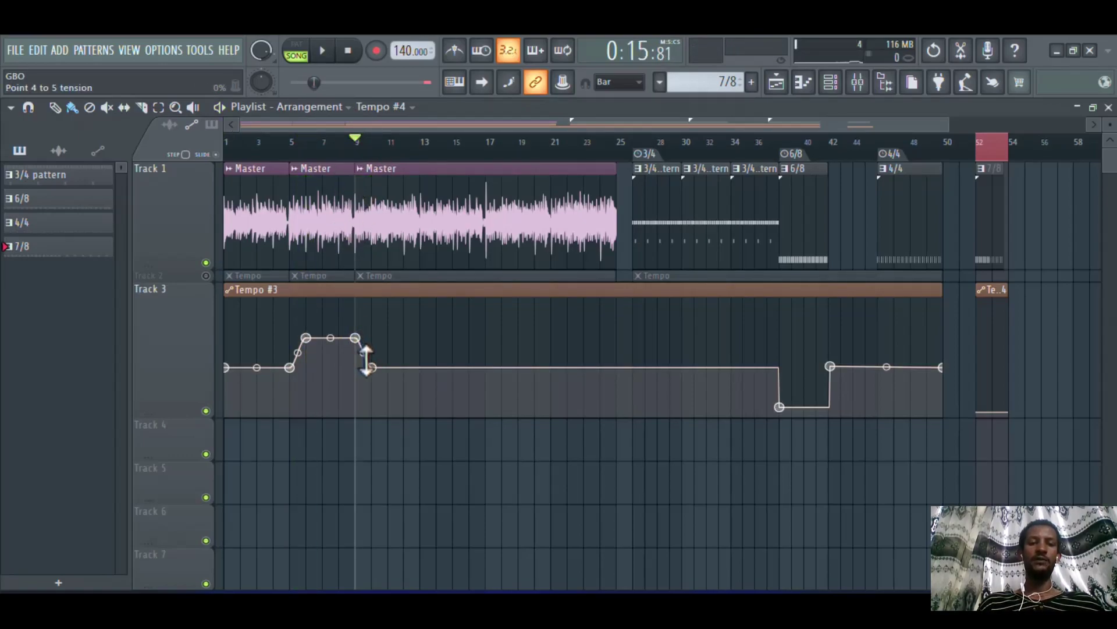
key(space)
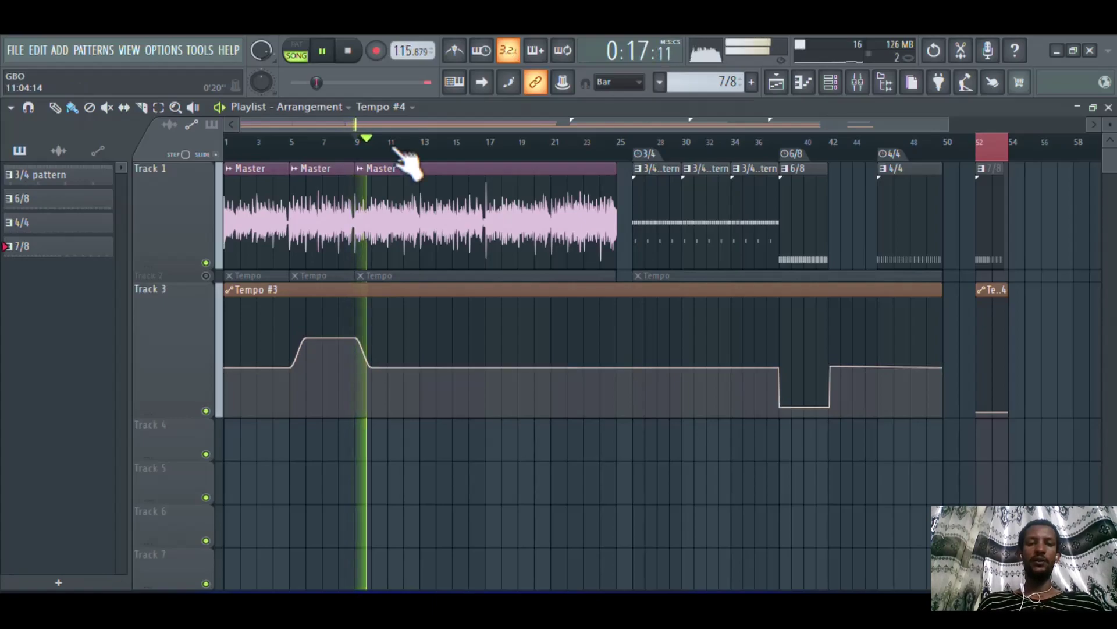
key(space)
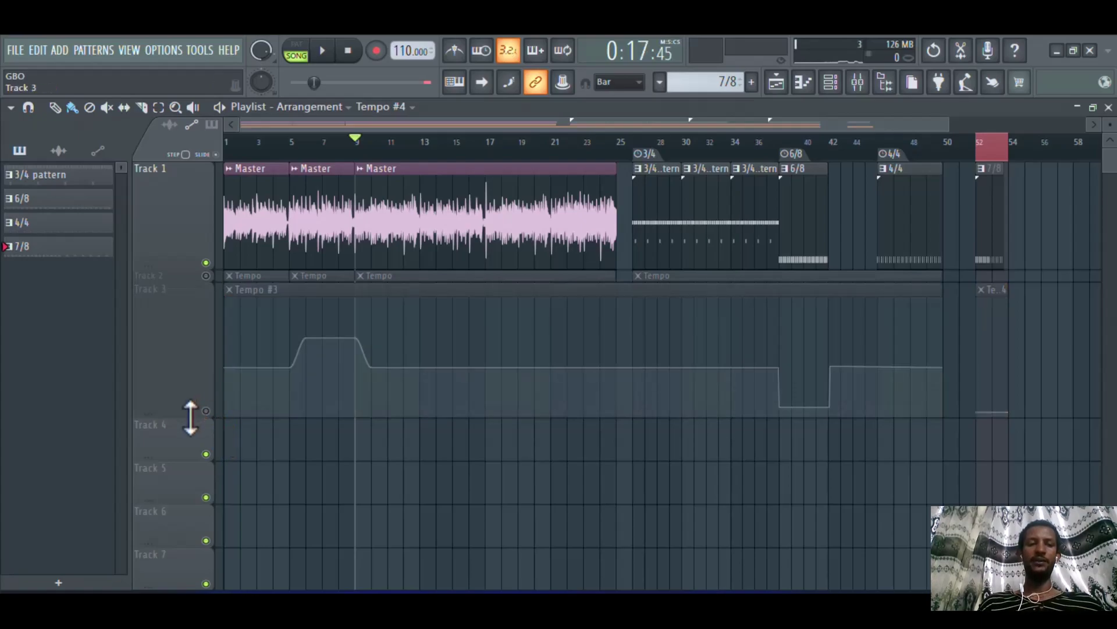
Shrink Track 3's tempo lane and audition playback from bars 5, 1, 10 and 13.
drag(190, 417, 192, 302)
click(294, 141)
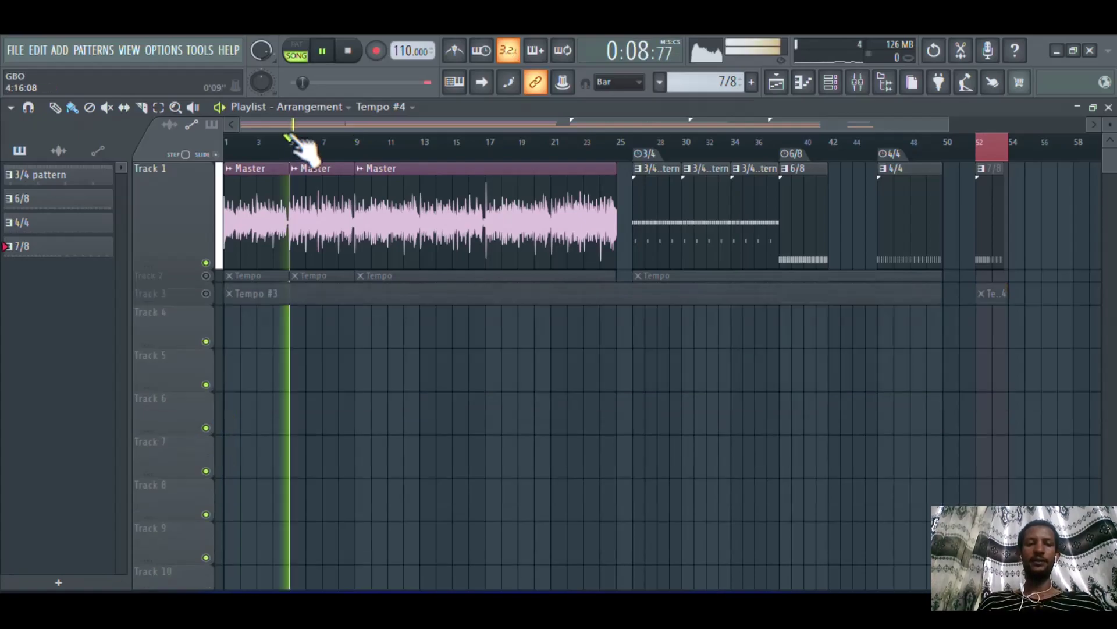
click(240, 142)
click(369, 142)
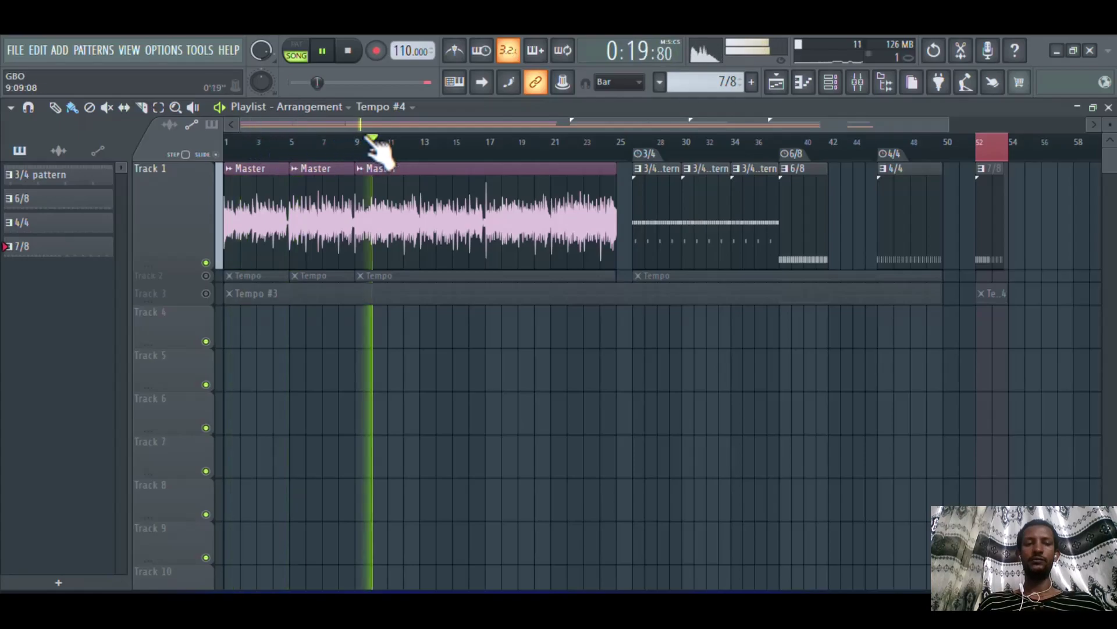
click(436, 141)
key(space)
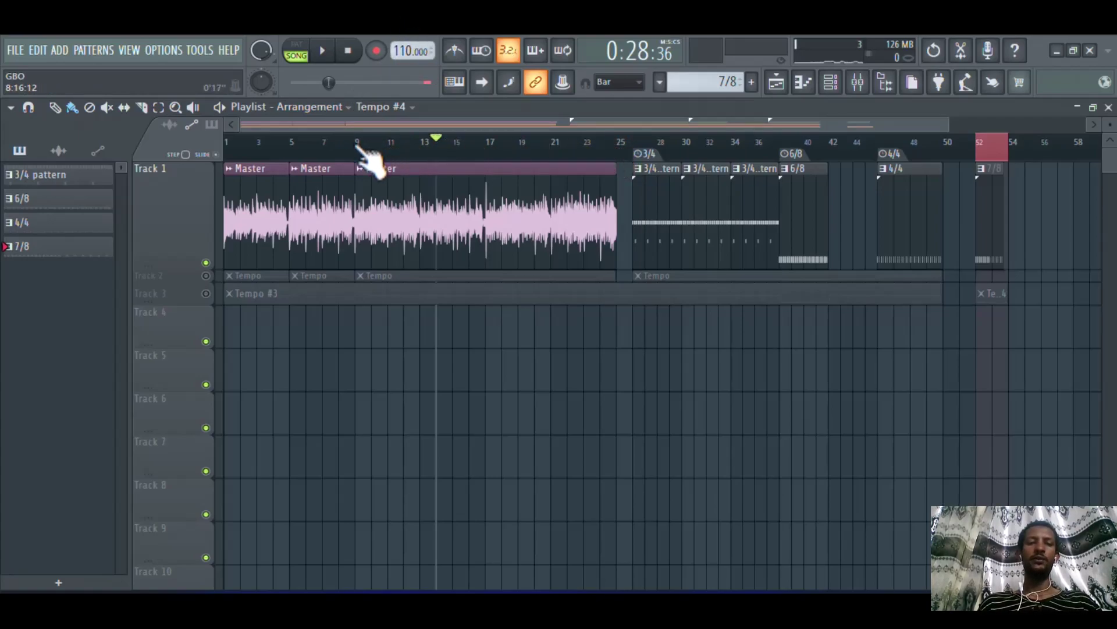
Create a tempo automation clip over bars 1–9 and enlarge Track 4 to show it.
drag(357, 145, 205, 144)
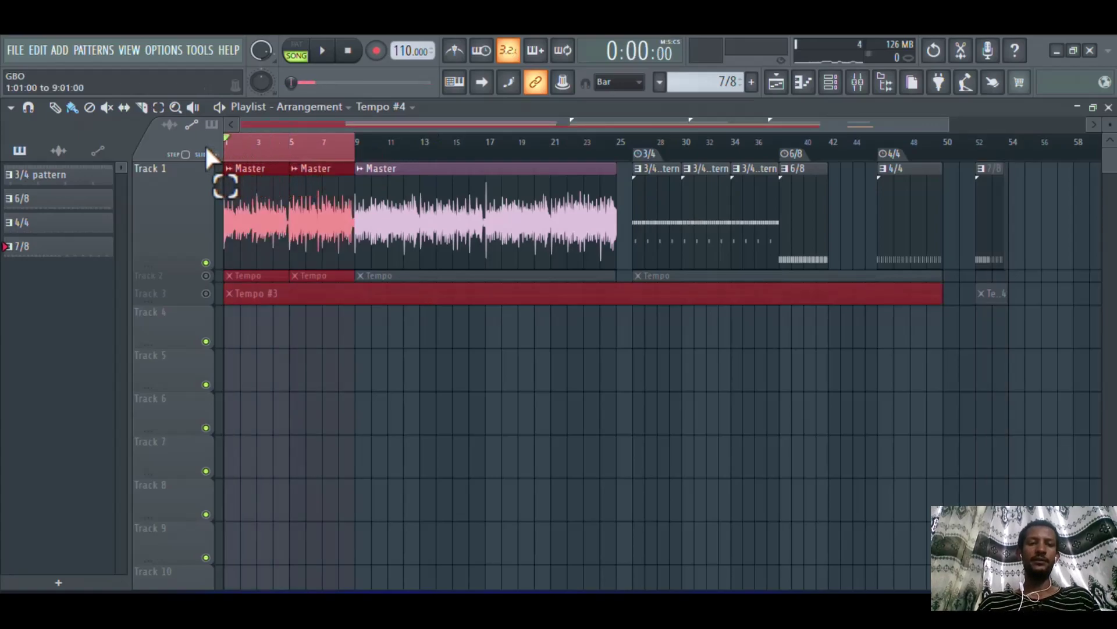
right_click(406, 50)
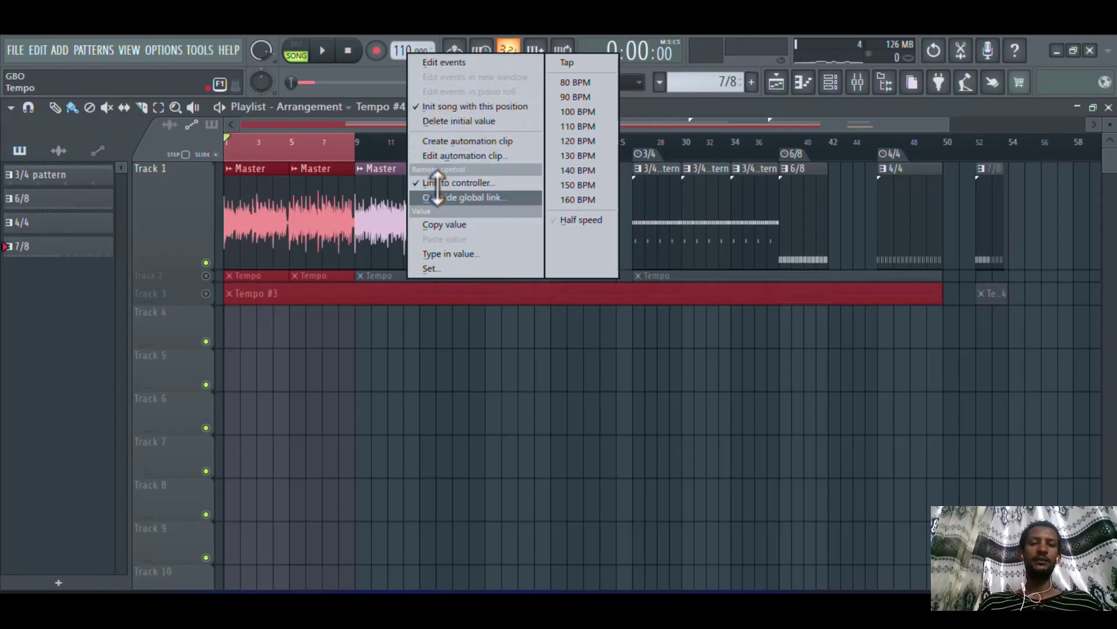
click(446, 140)
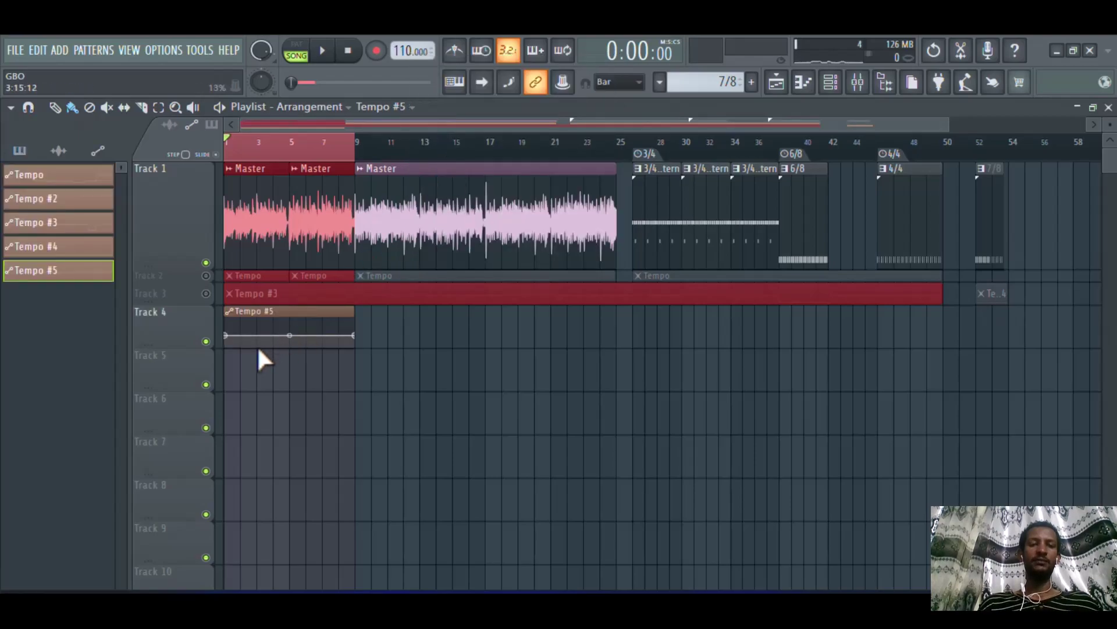
drag(194, 344, 193, 440)
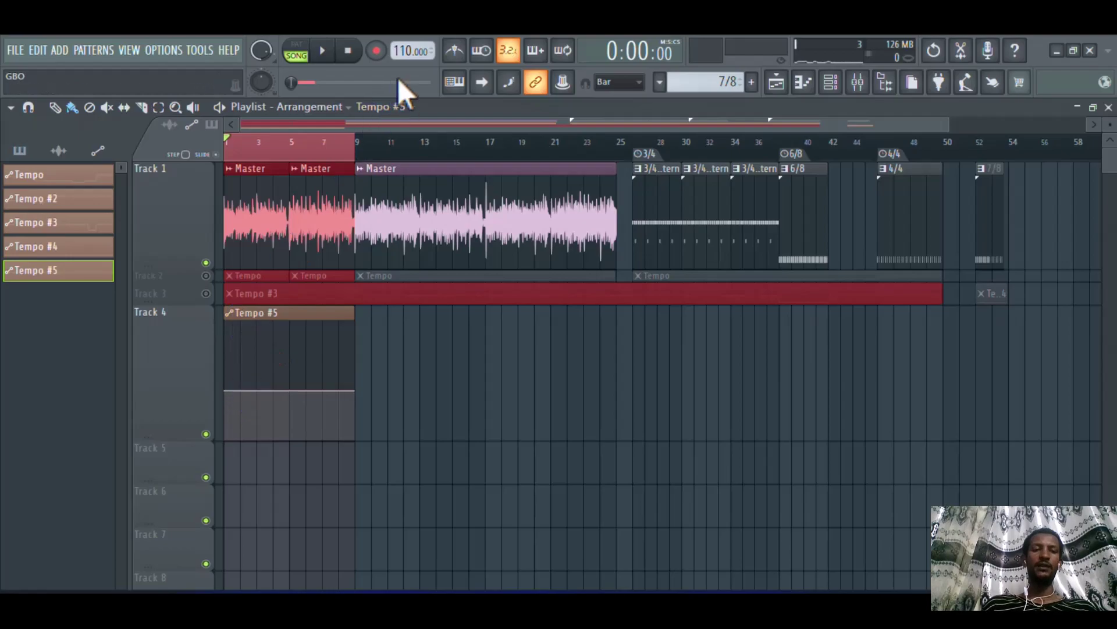
Set the song tempo to 80 BPM and copy that value.
right_click(402, 36)
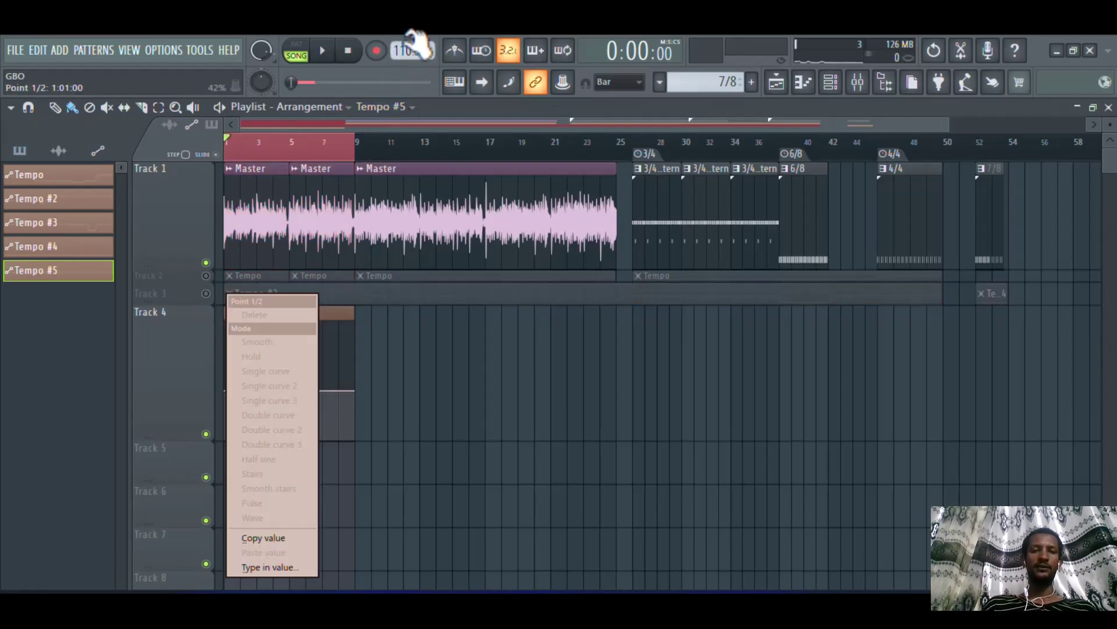
click(407, 42)
right_click(406, 36)
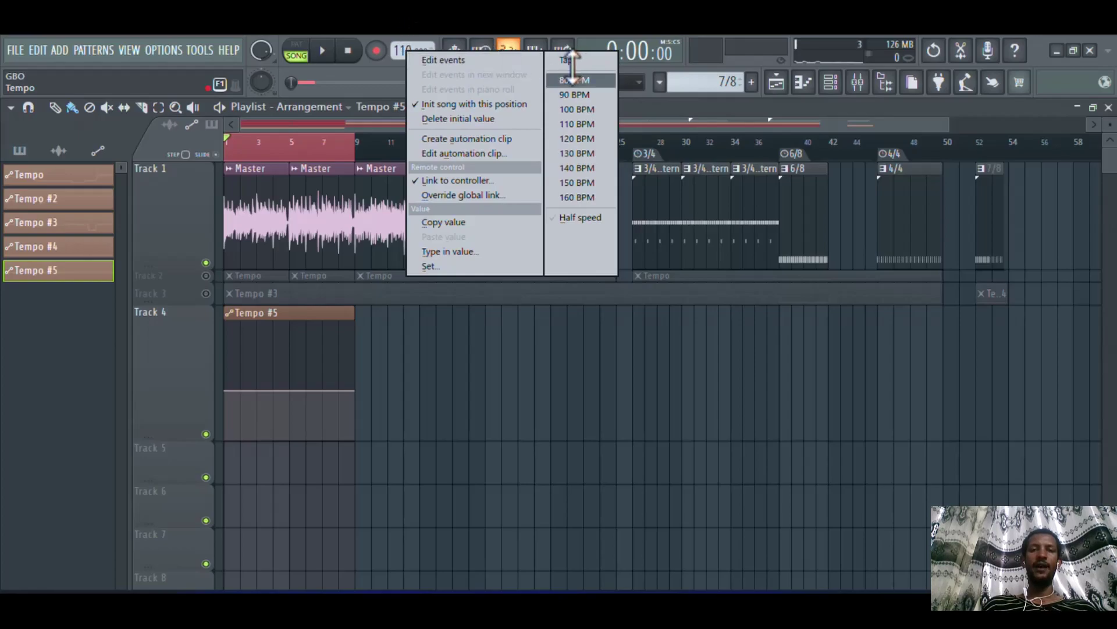
click(572, 80)
right_click(410, 37)
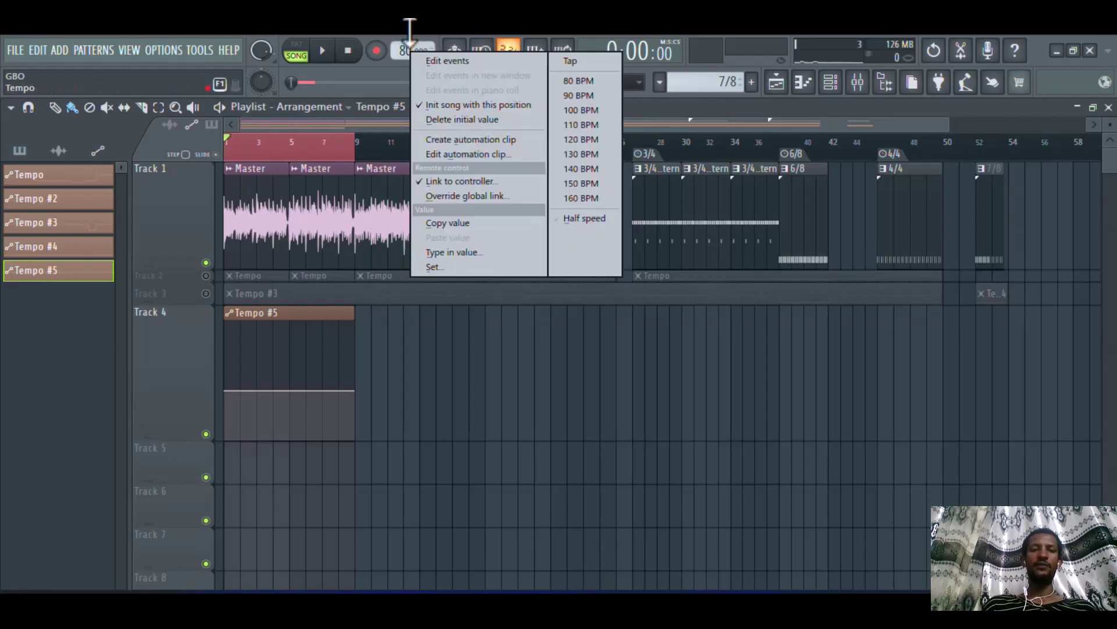
click(447, 222)
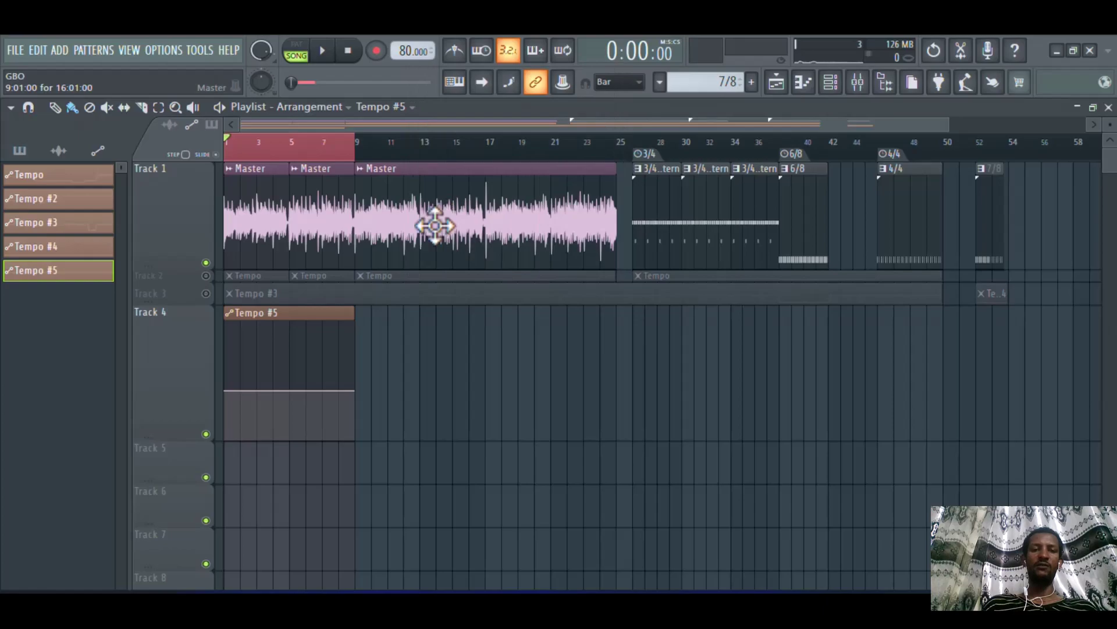
Paste 80 BPM into both Tempo #5 points, then play the song to check.
right_click(227, 392)
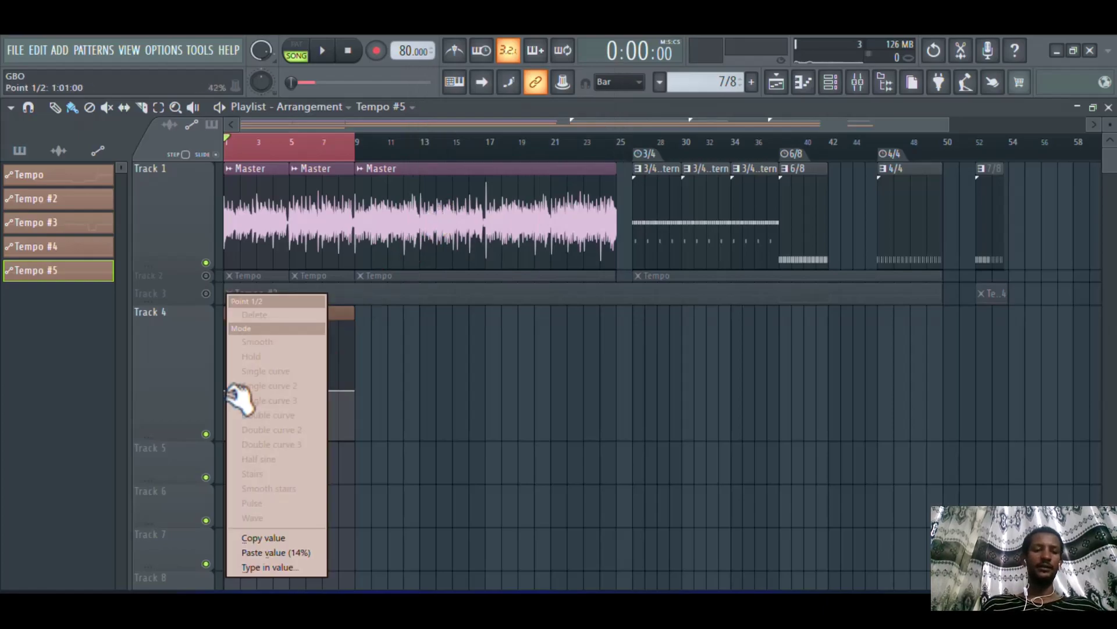
click(275, 553)
right_click(354, 390)
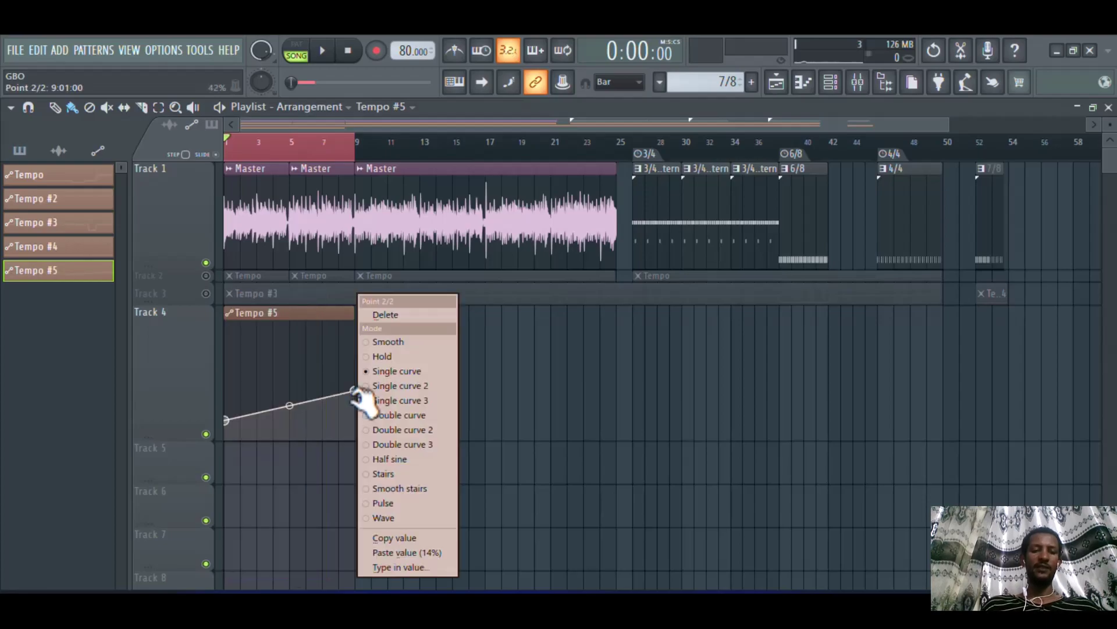
click(407, 554)
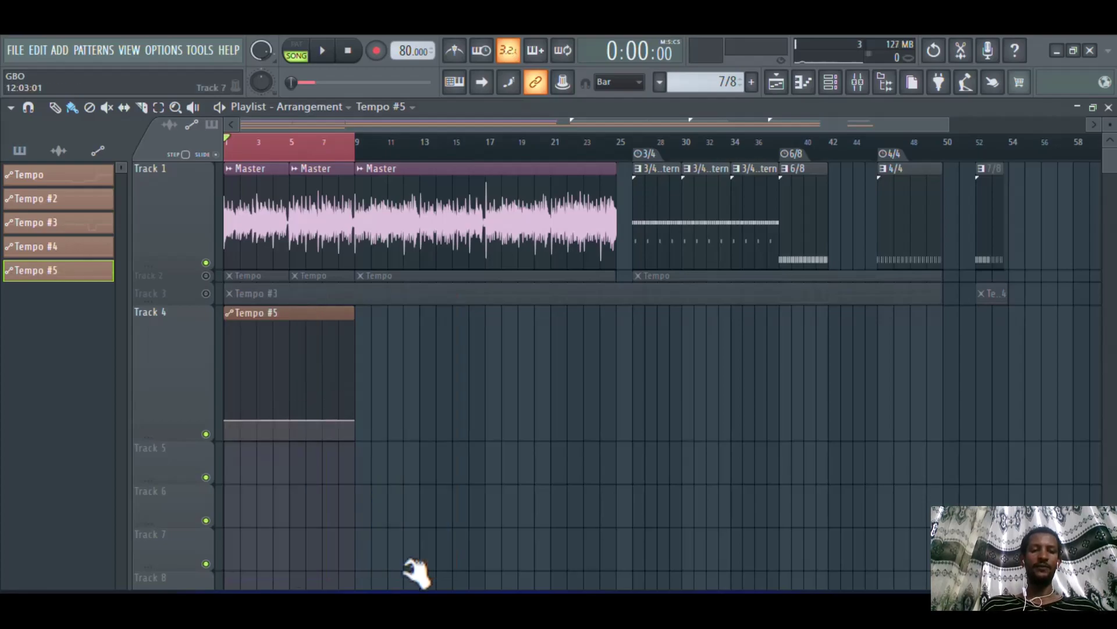
key(space)
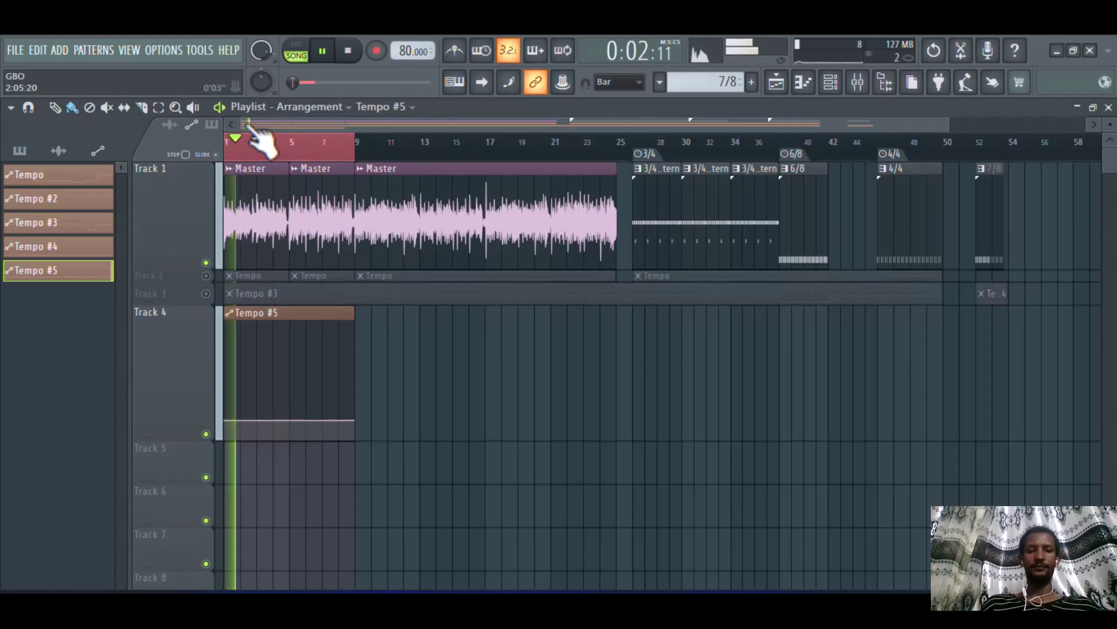
key(space)
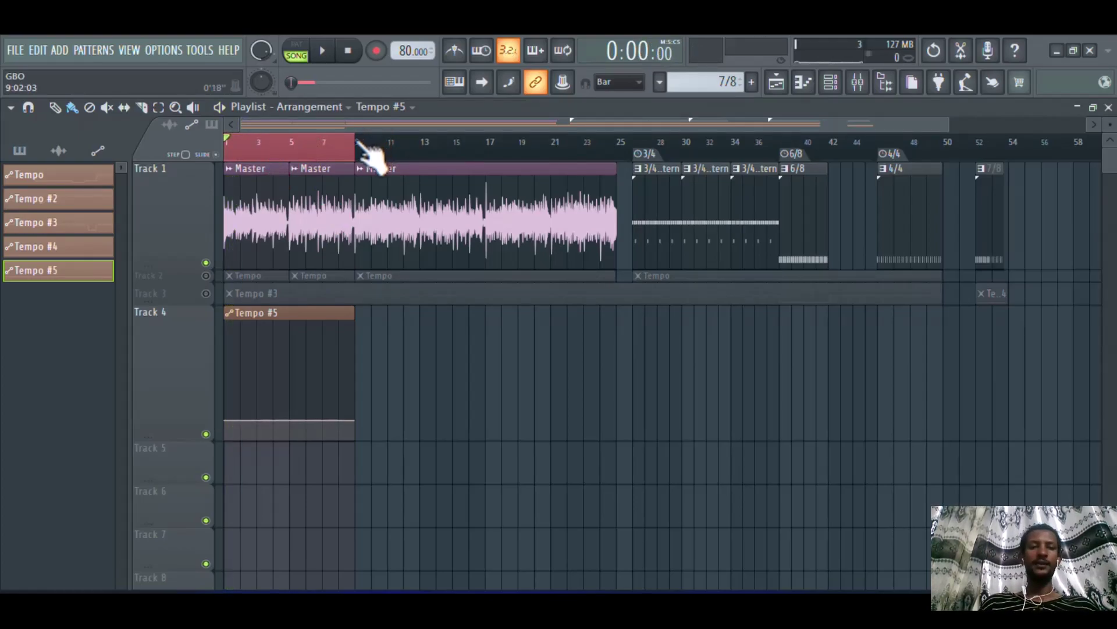
Select bars 9–16 and set the song tempo to 125 BPM.
drag(357, 146, 483, 176)
right_click(412, 51)
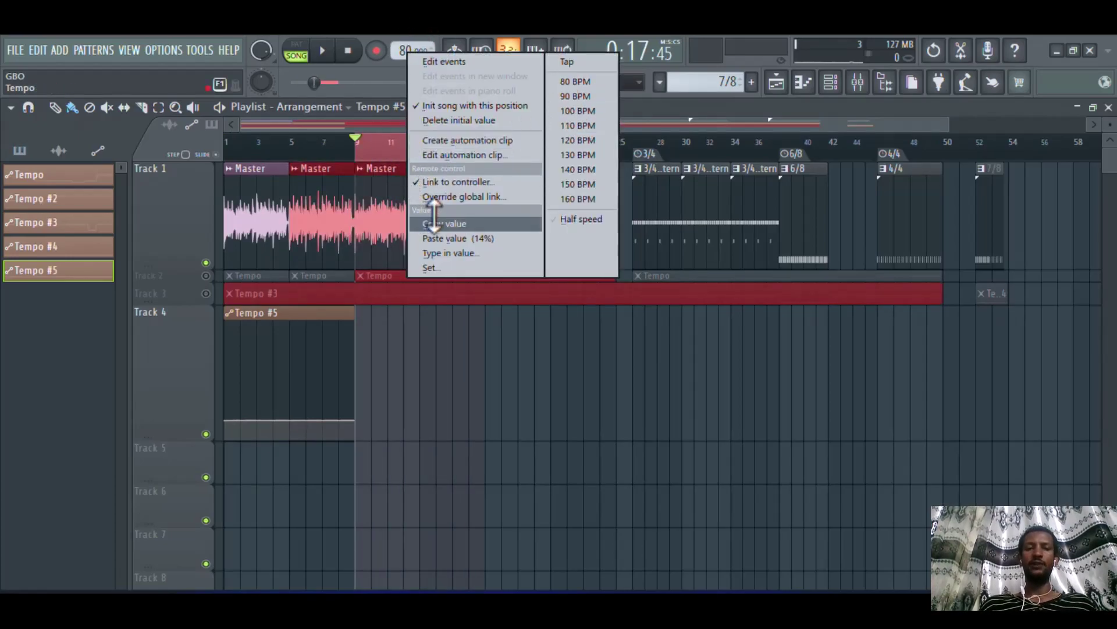
click(445, 252)
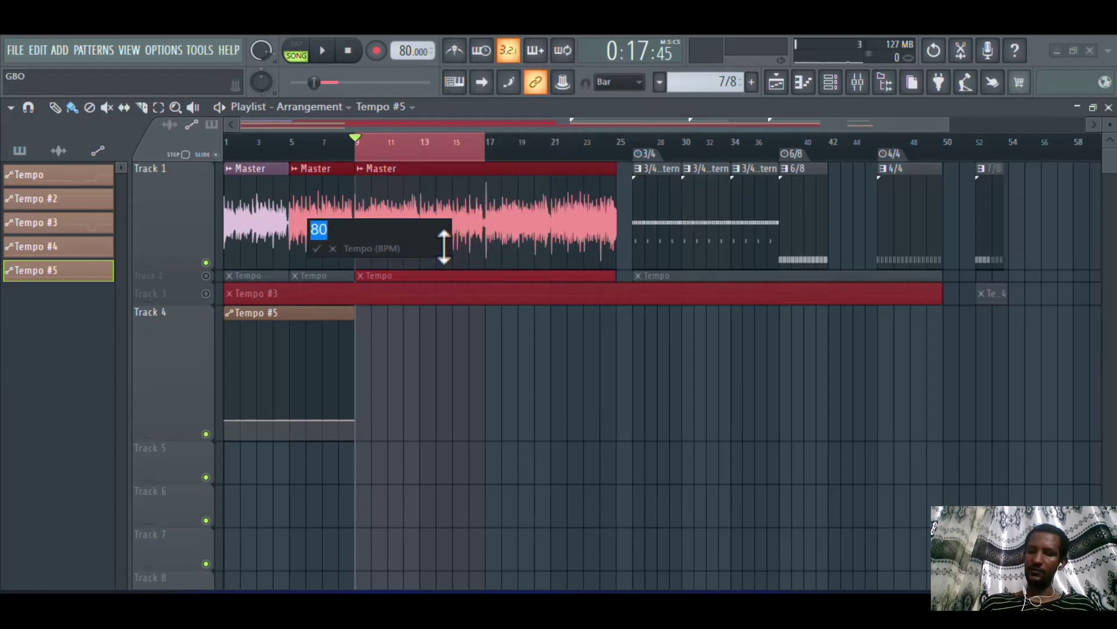
key(Return)
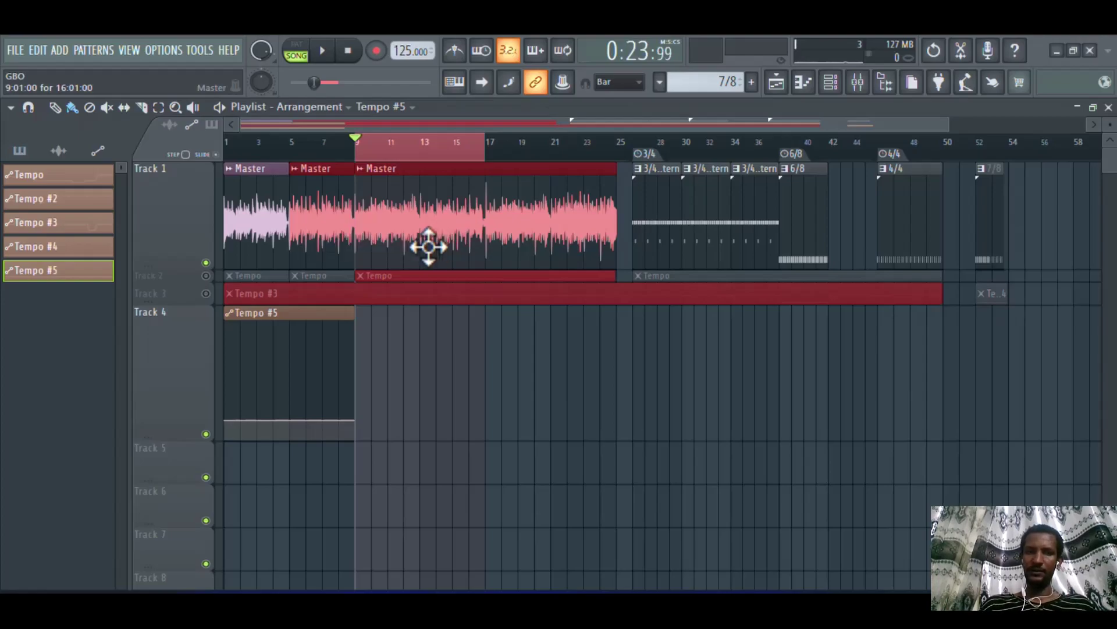
right_click(408, 50)
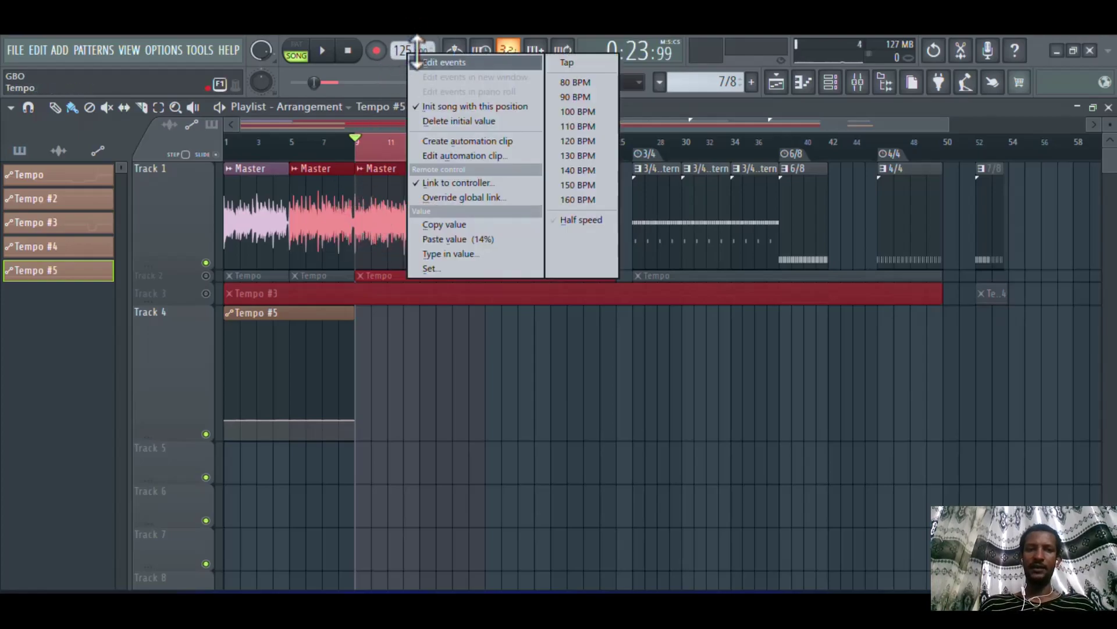
click(408, 32)
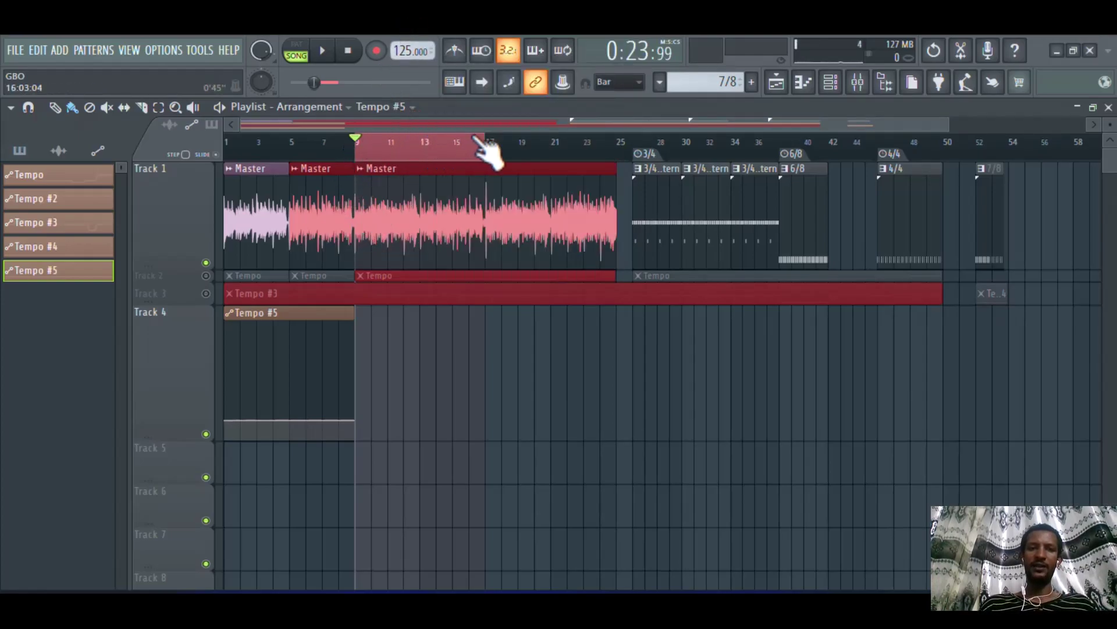
Create the Tempo #6 automation clip and move it onto Track 4 beside Tempo #5.
right_click(404, 32)
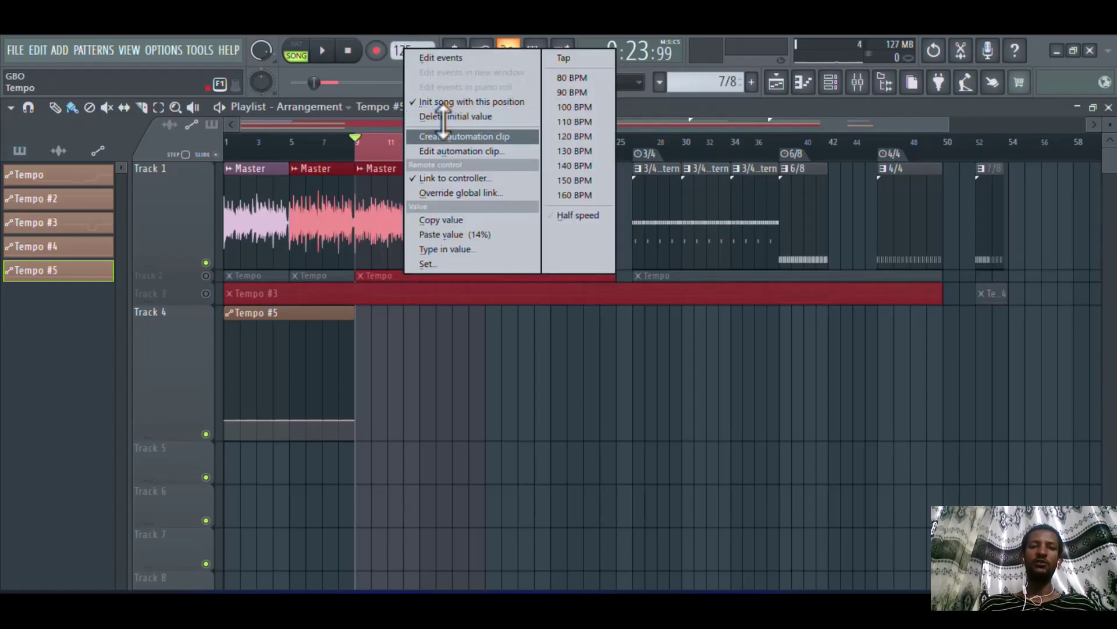
click(460, 137)
mouse_move(400, 458)
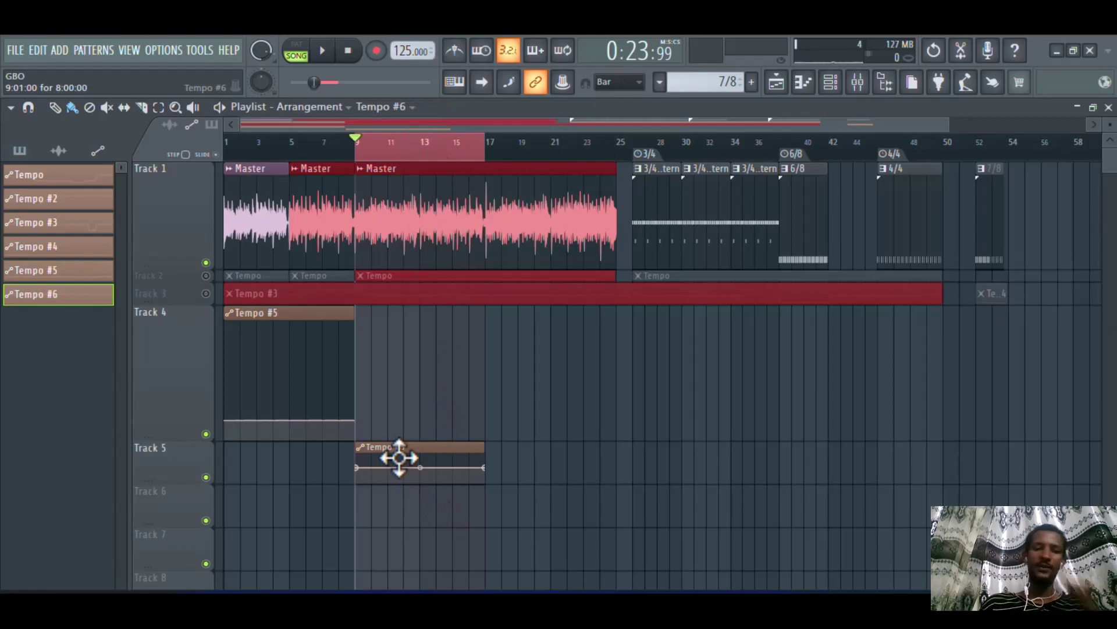
drag(399, 458, 399, 324)
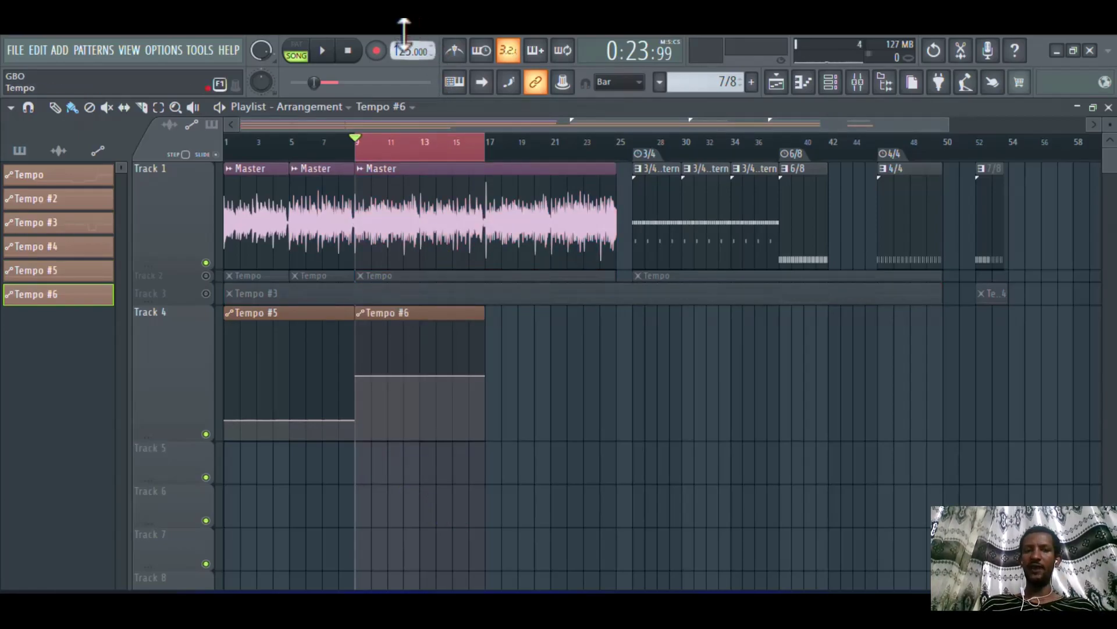
mouse_move(383, 410)
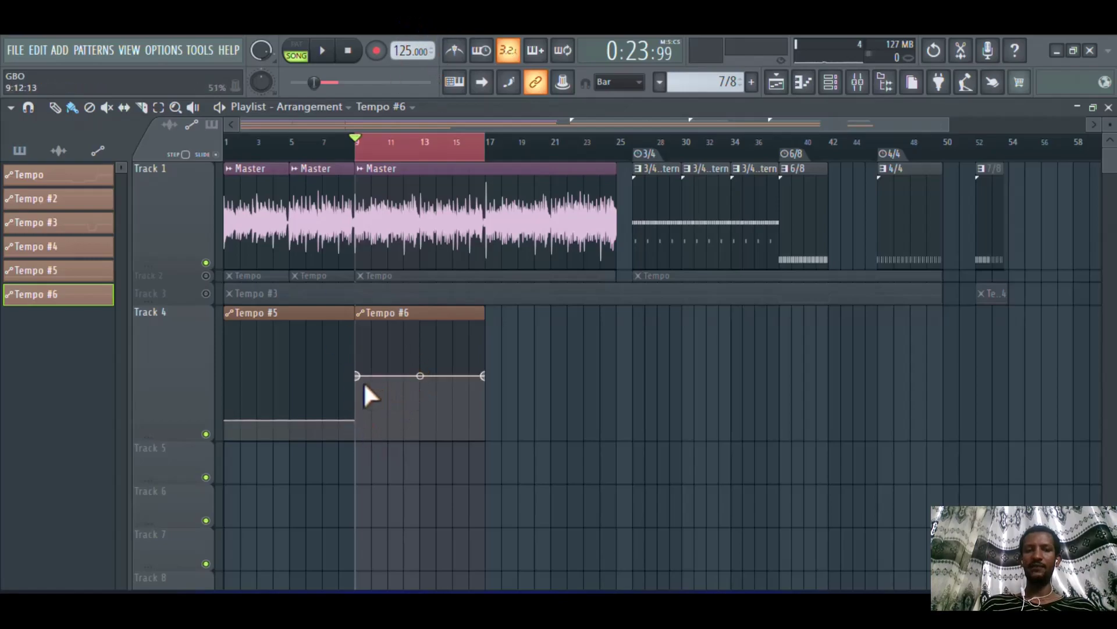
click(404, 140)
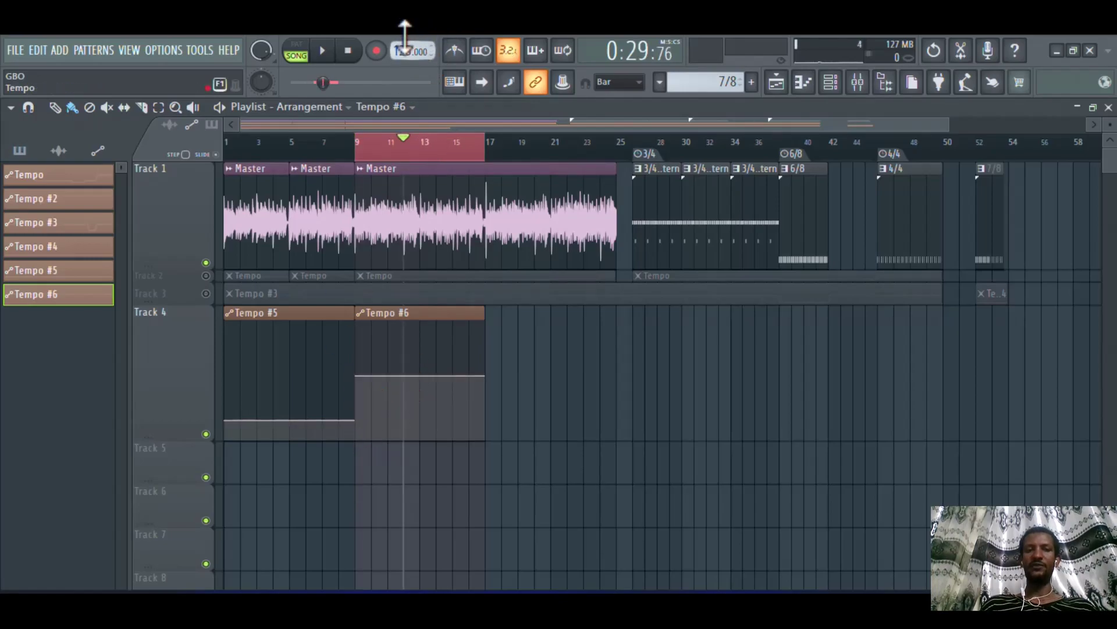
scroll(407, 36, down, 5)
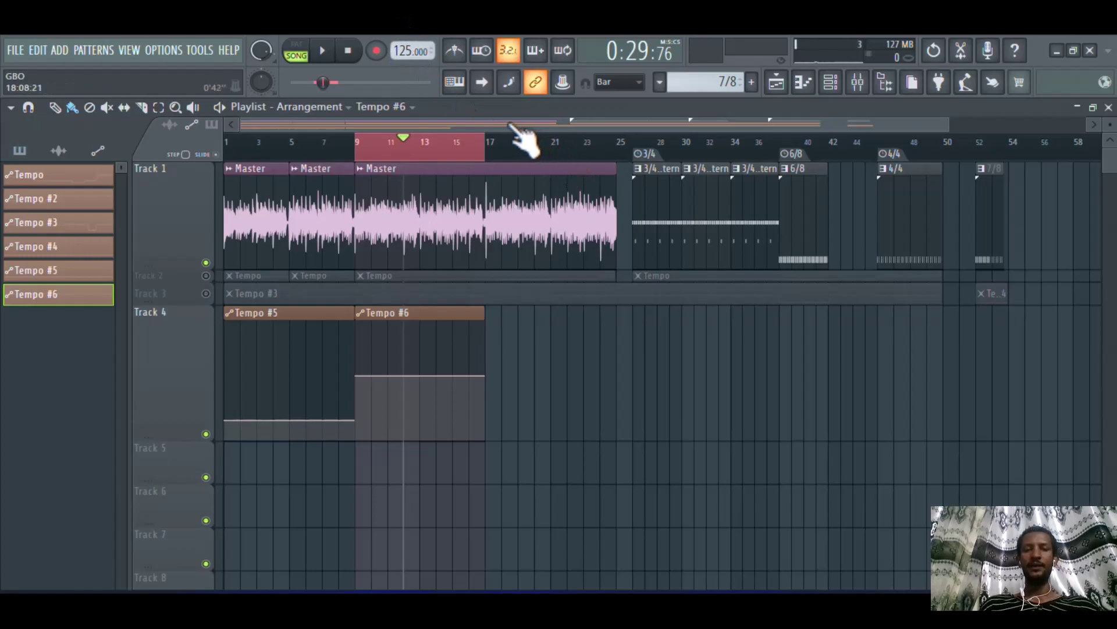
key(space)
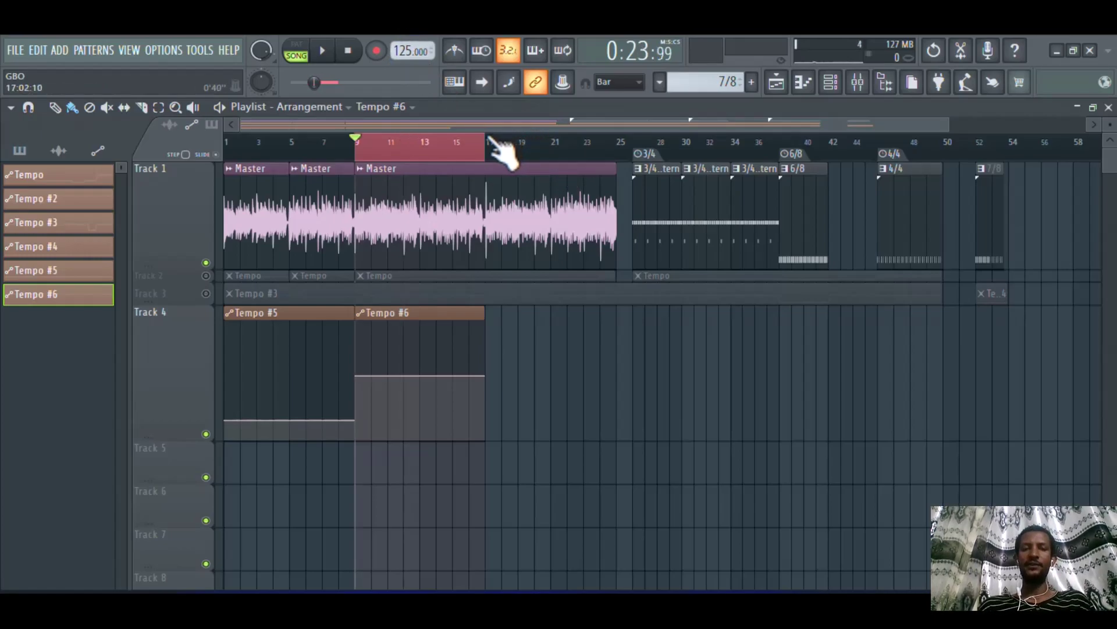
Select bars 17–25 and set the song tempo to 140 BPM.
drag(490, 141, 589, 150)
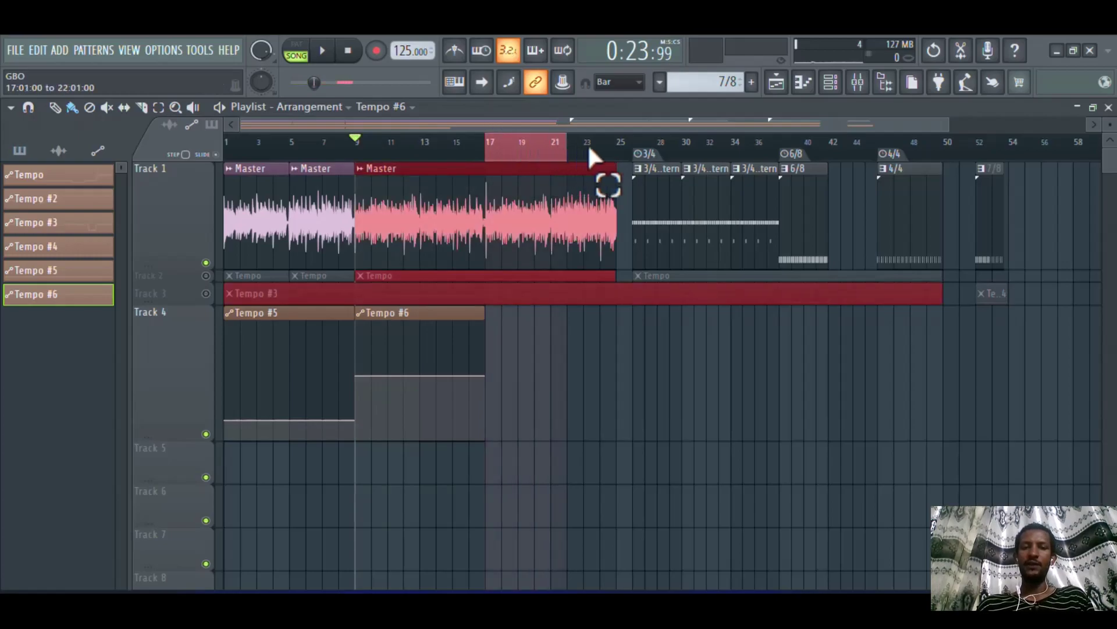
click(487, 139)
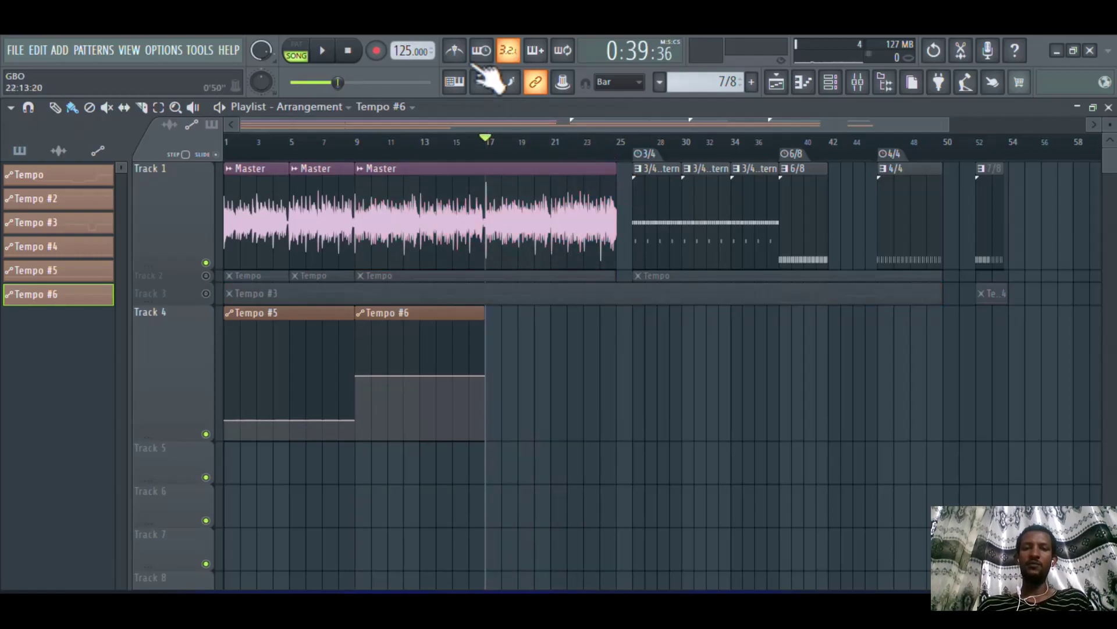
double_click(499, 142)
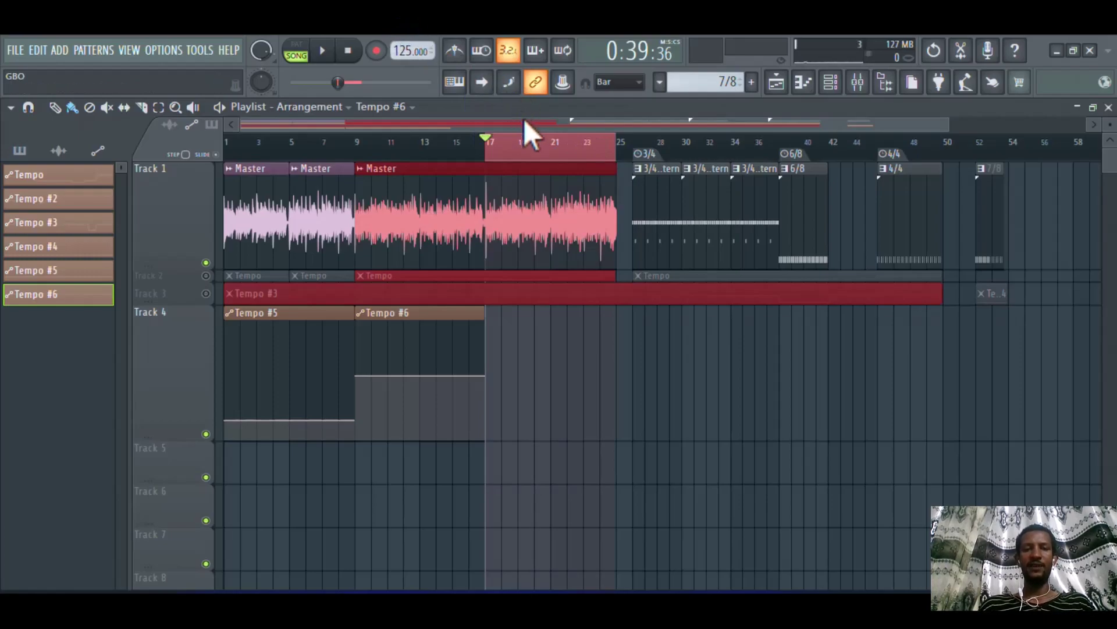
right_click(413, 51)
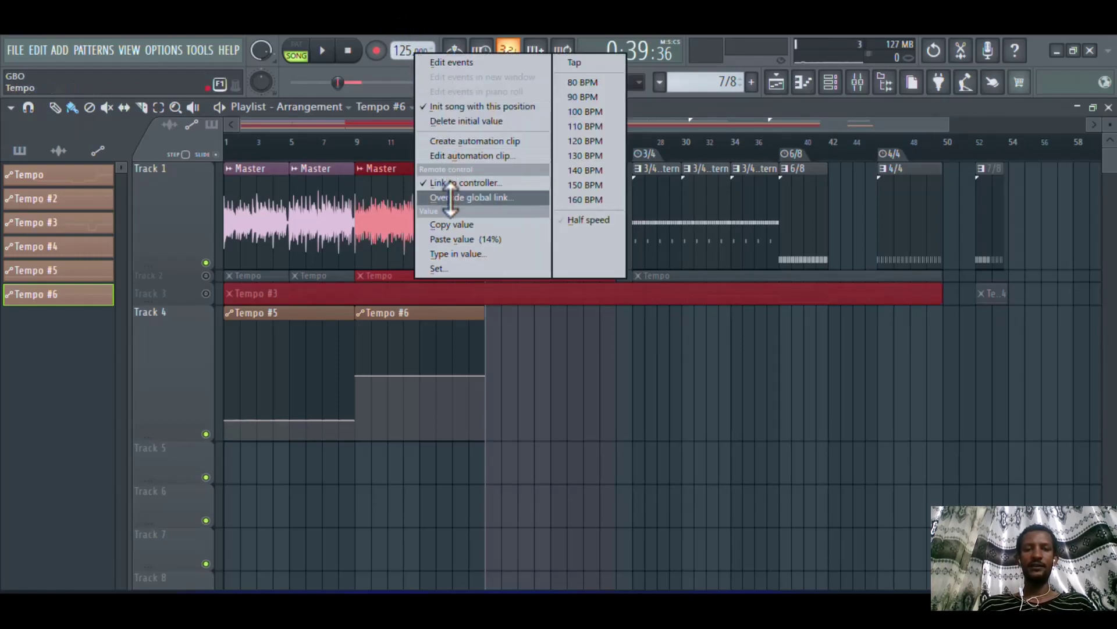
click(446, 254)
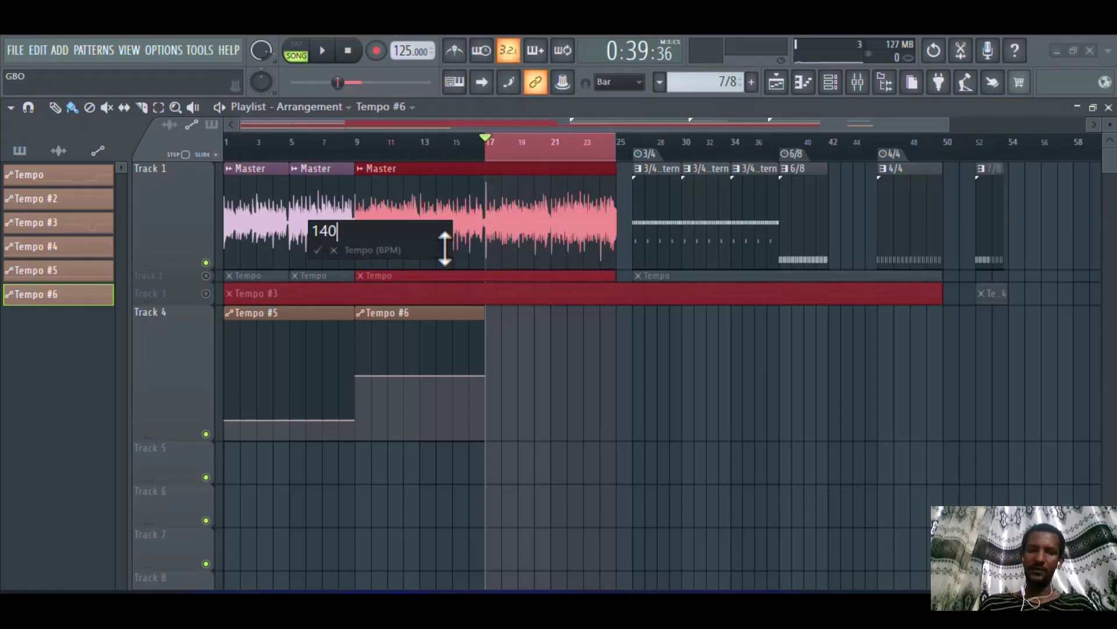
key(Return)
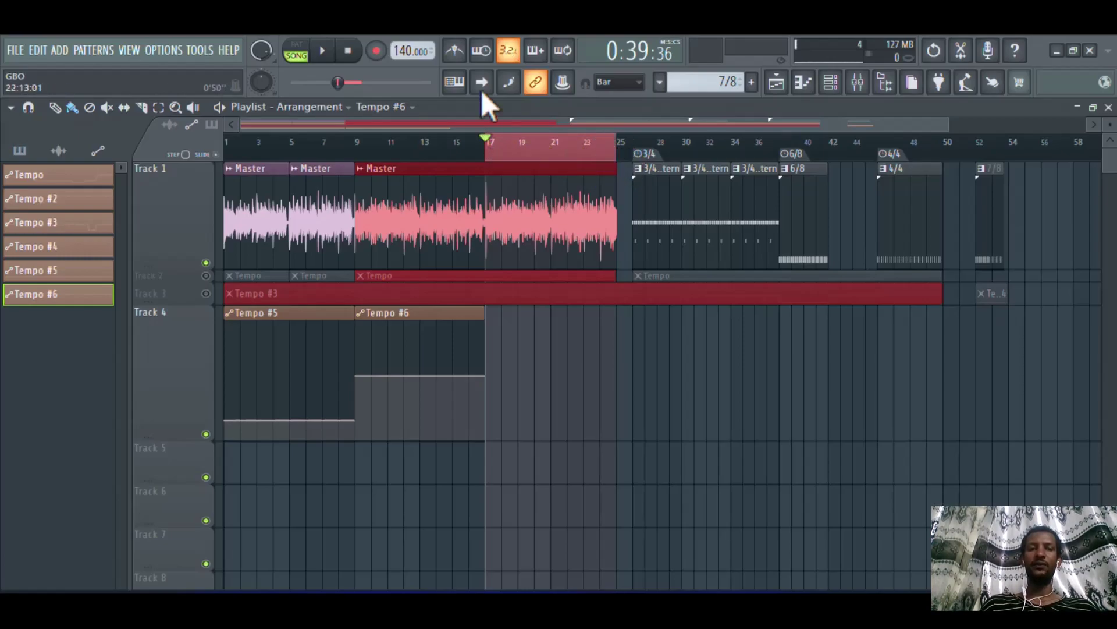
Create the Tempo #7 automation clip and move it onto Track 4 after Tempo #6.
right_click(410, 34)
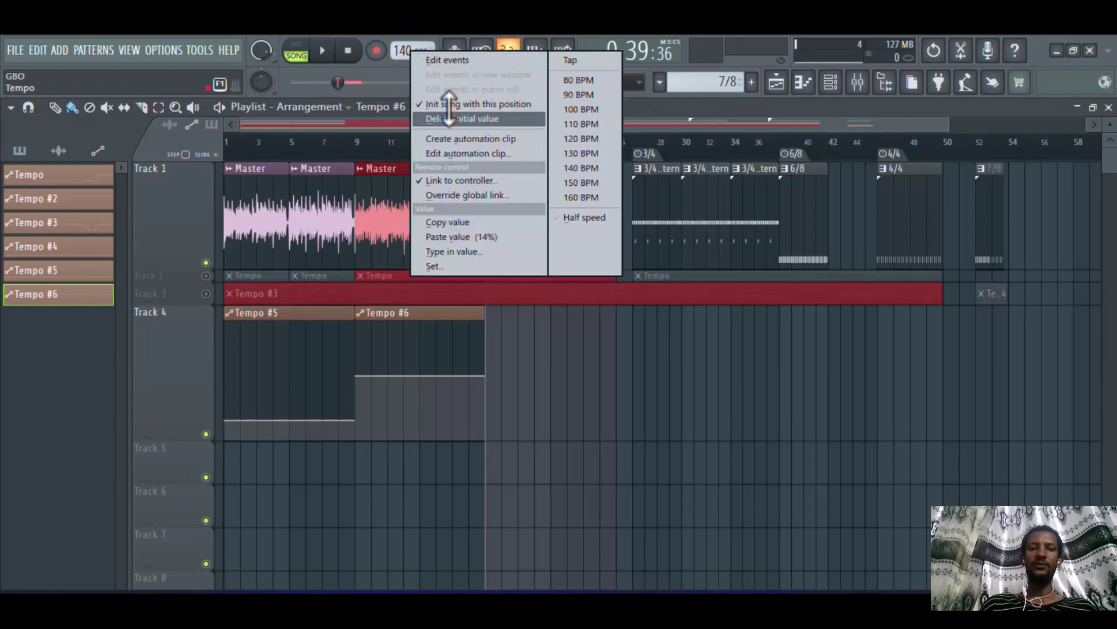
click(460, 139)
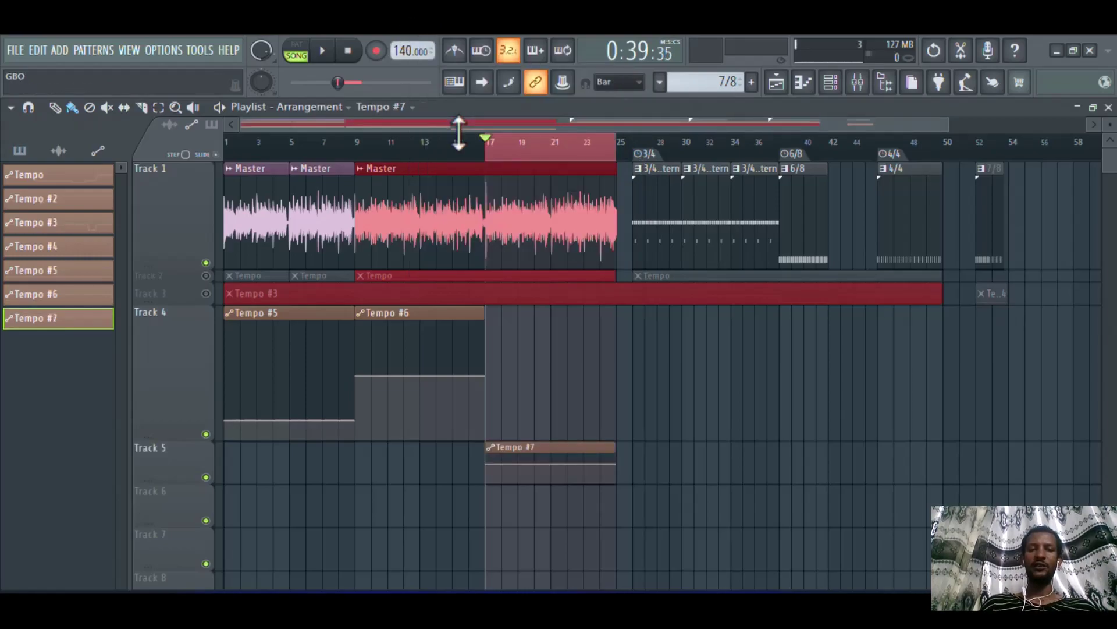
drag(551, 349, 549, 324)
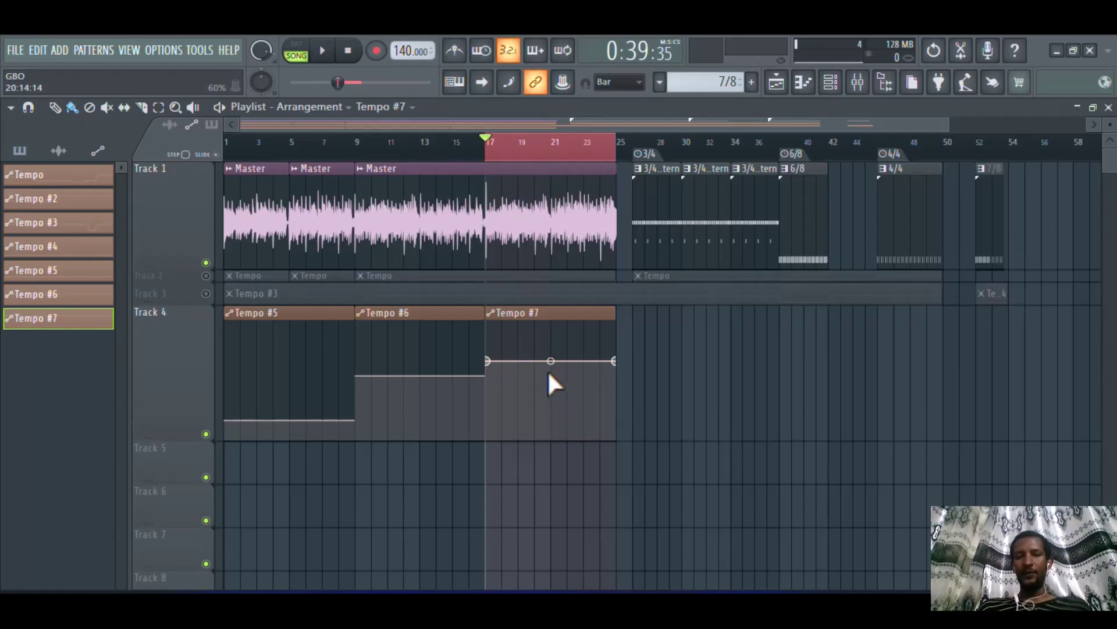
click(501, 144)
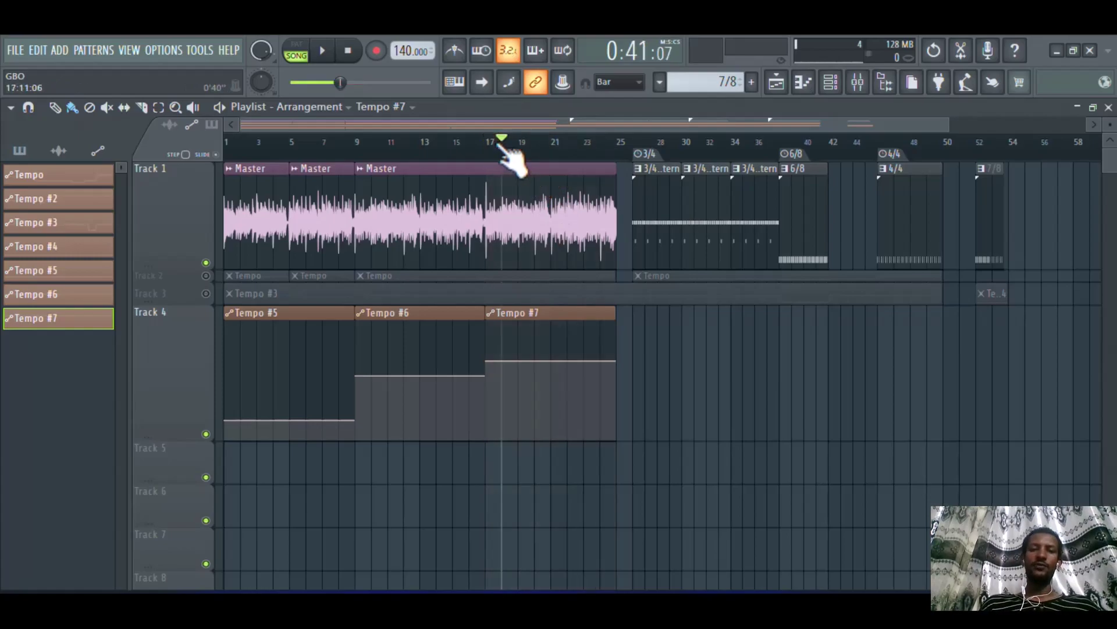
click(340, 145)
key(space)
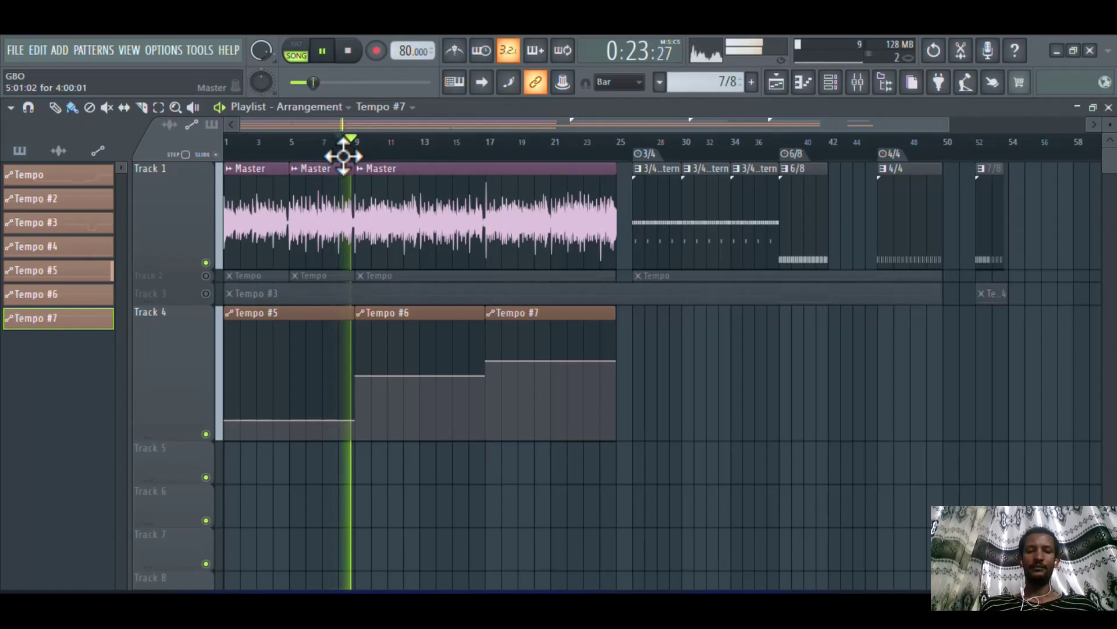
key(space)
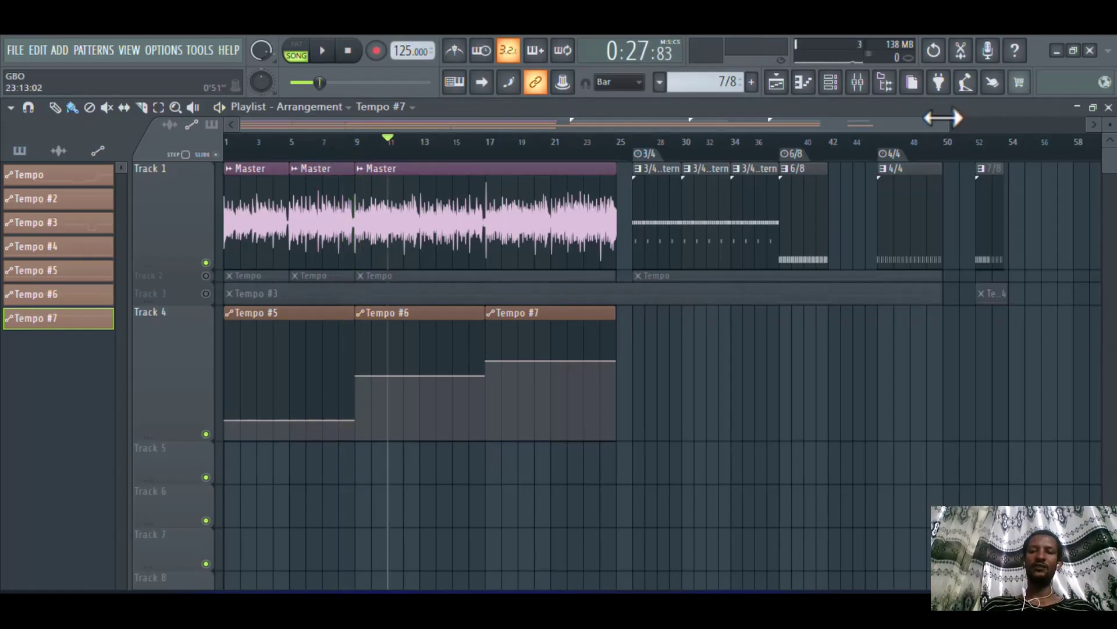
Add automation points on the Tempo #6 line and at bar 8 on Tempo #5.
drag(946, 118, 556, 147)
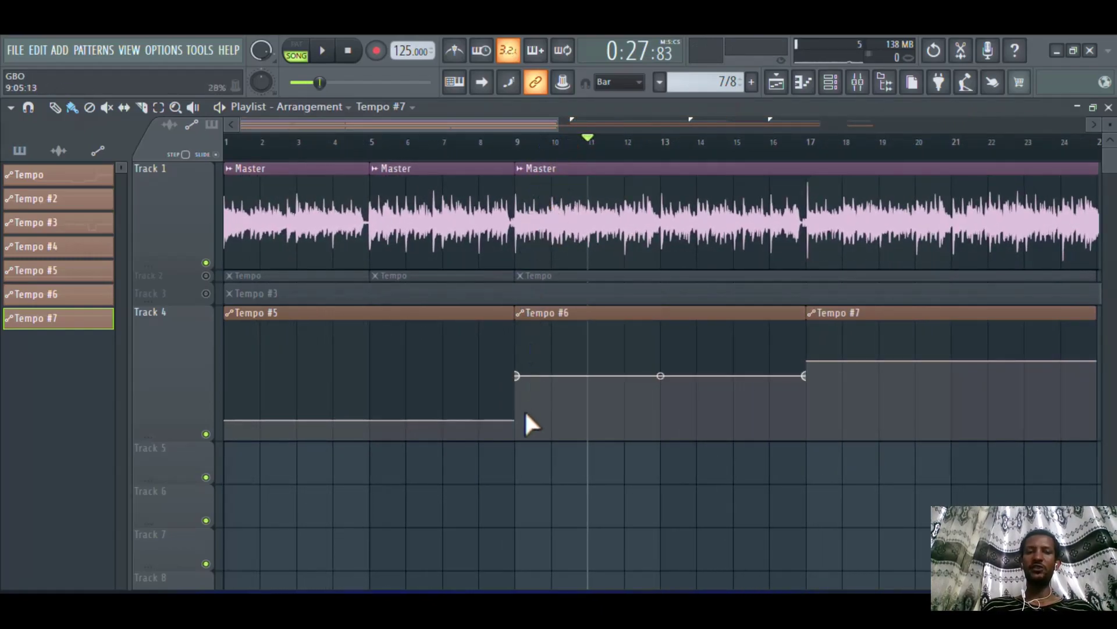
click(443, 142)
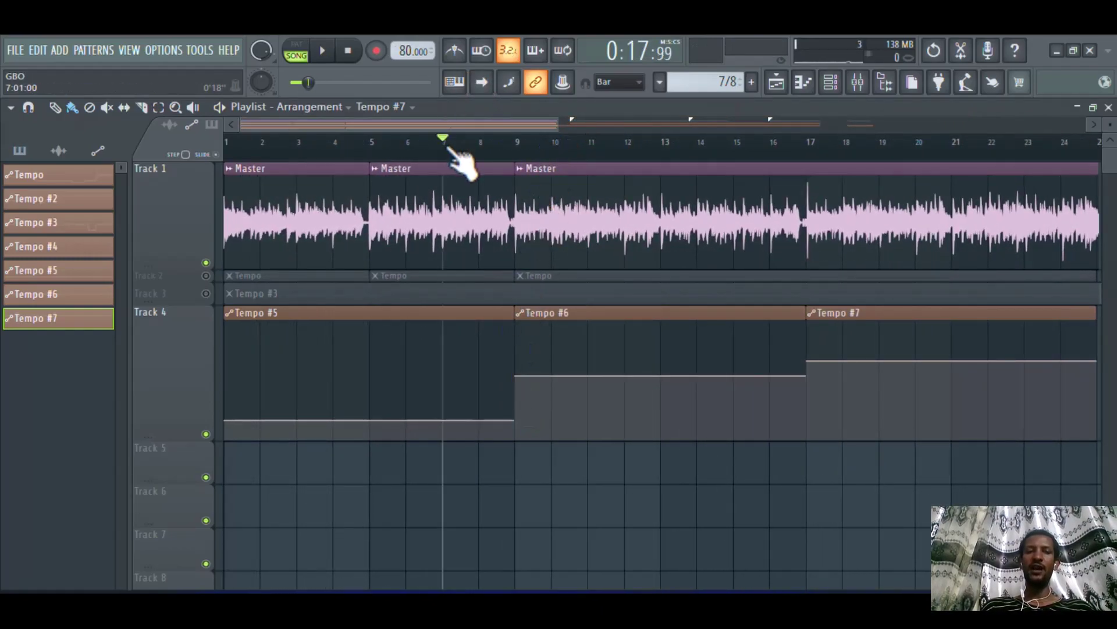
click(590, 142)
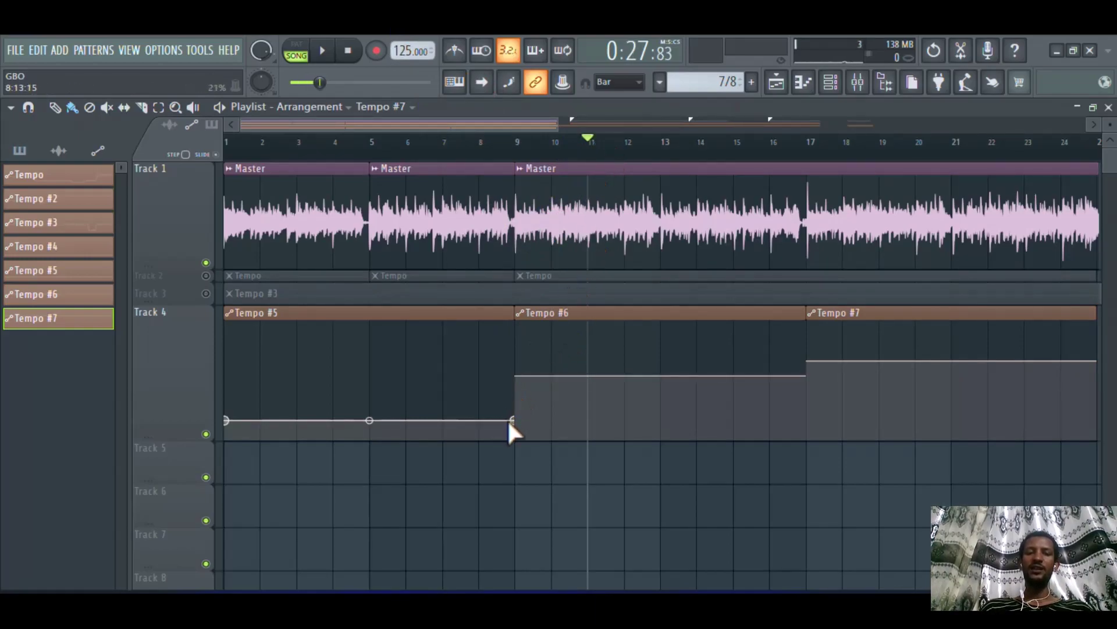
right_click(552, 376)
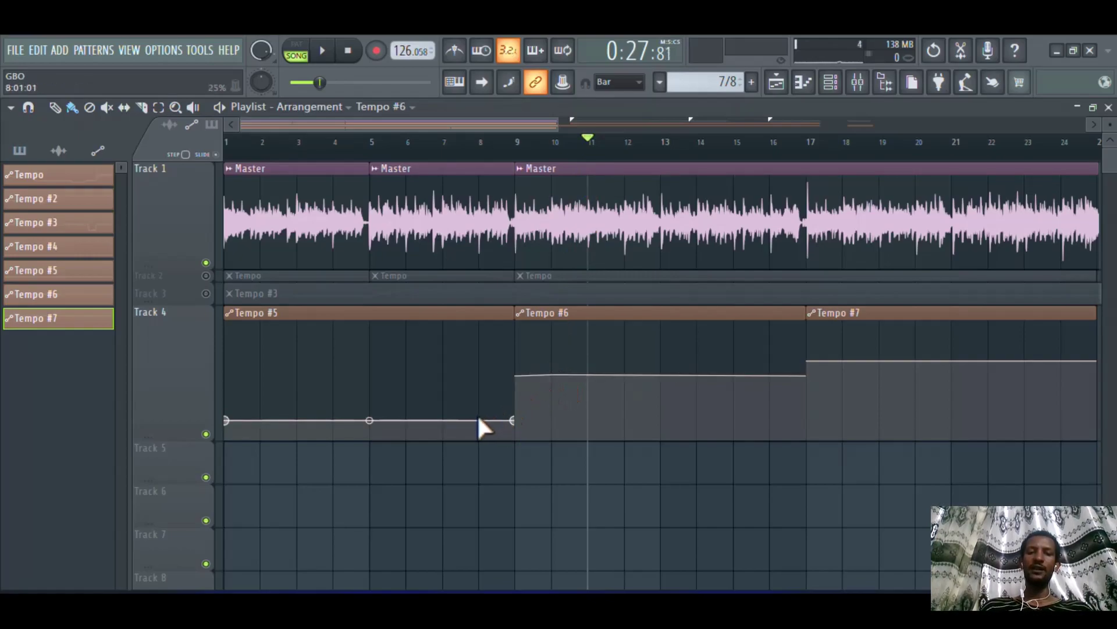
right_click(510, 430)
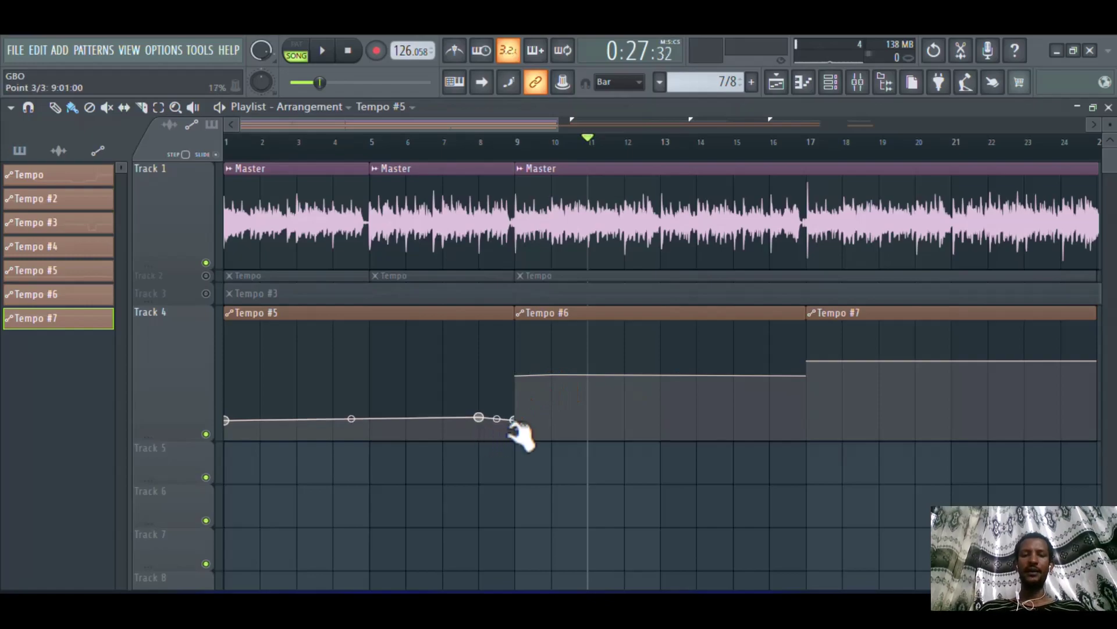
Copy Tempo #5's last-point value onto Tempo #6's first point.
right_click(512, 420)
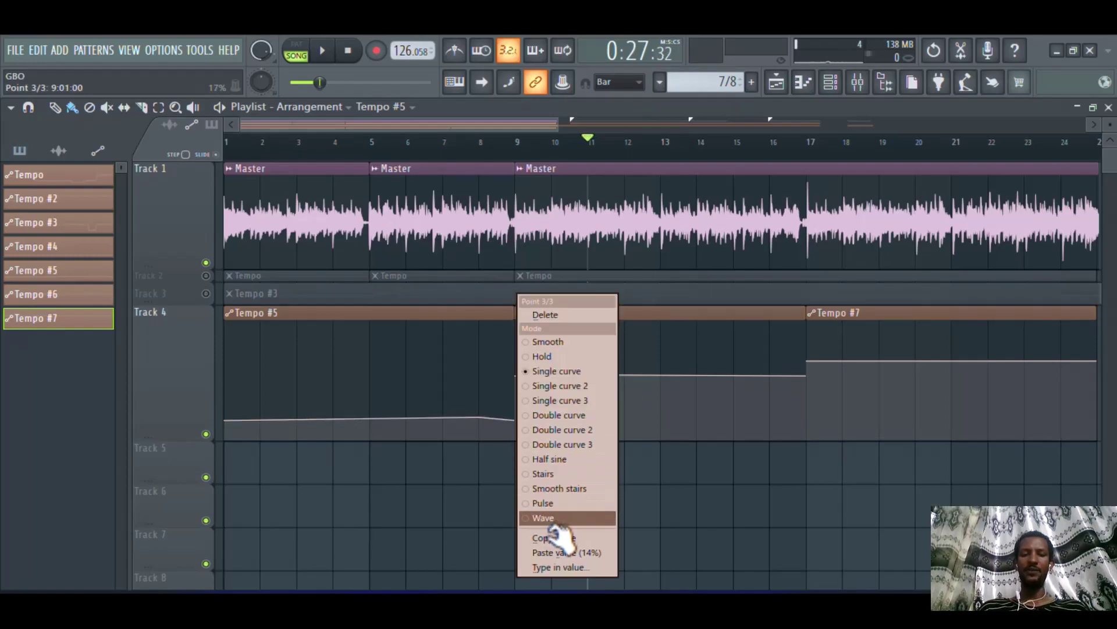
click(554, 538)
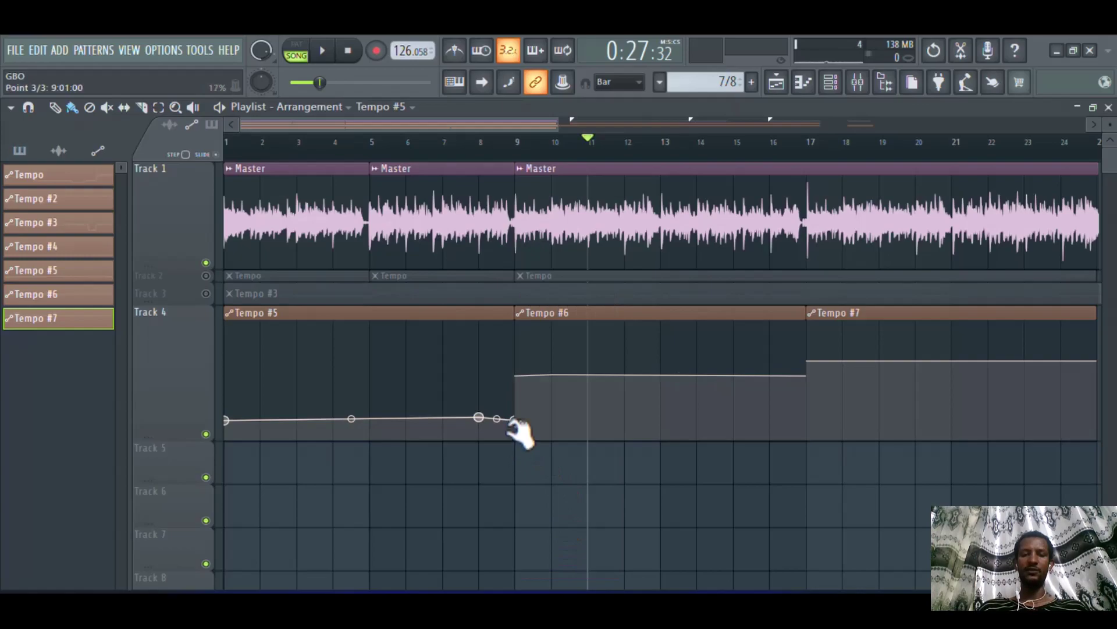
right_click(518, 376)
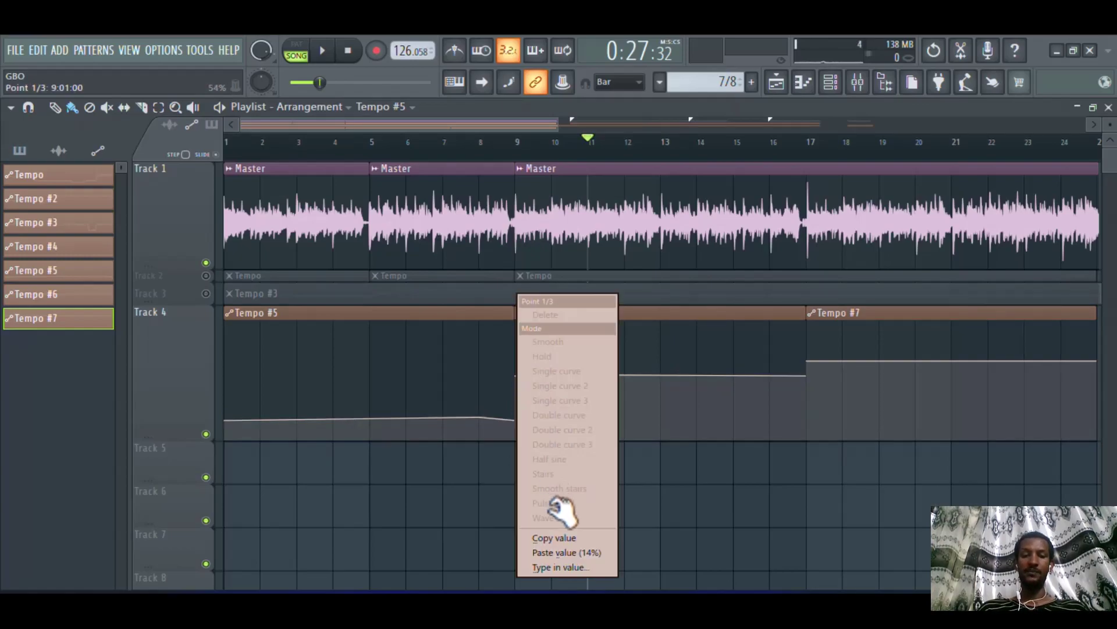
click(568, 553)
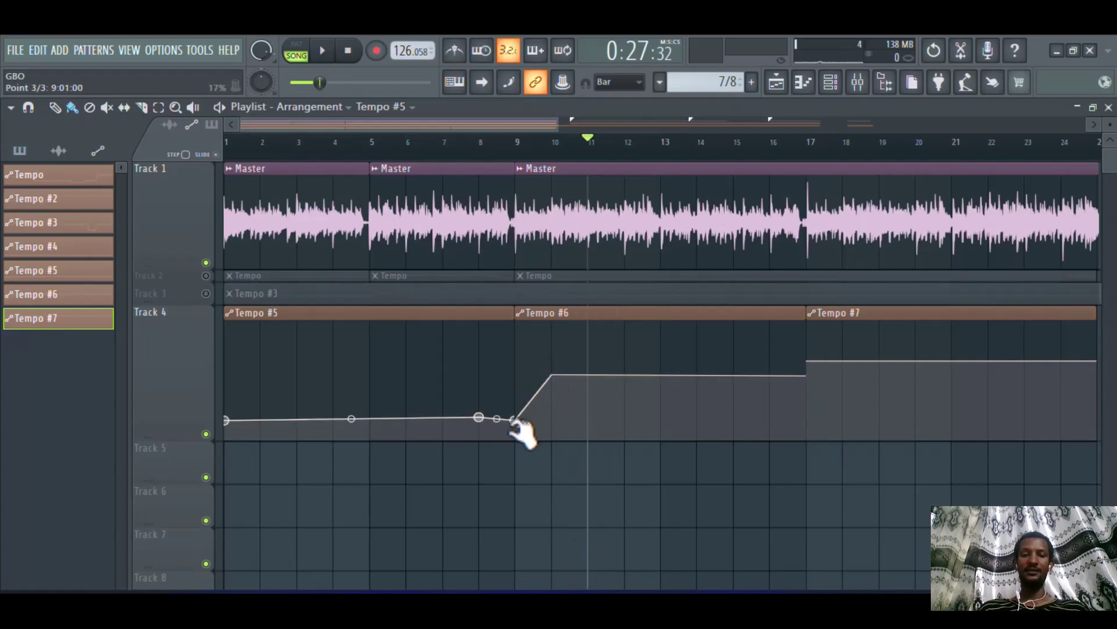
Make the ramp into Tempo #6 a smooth curve and play from bar 7.
right_click(552, 375)
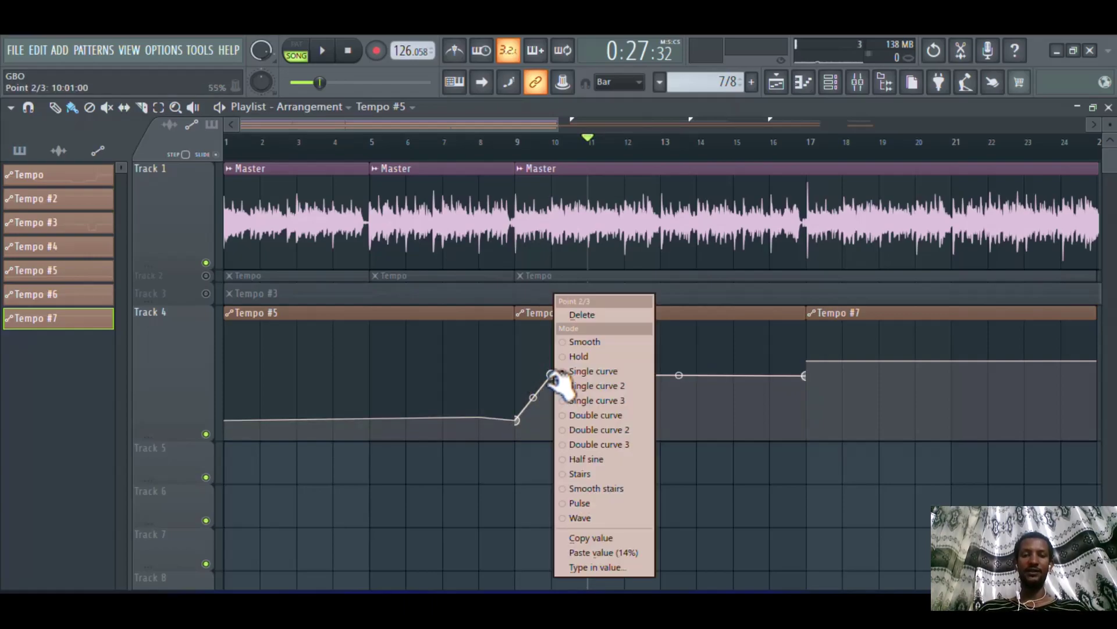
click(573, 342)
click(444, 139)
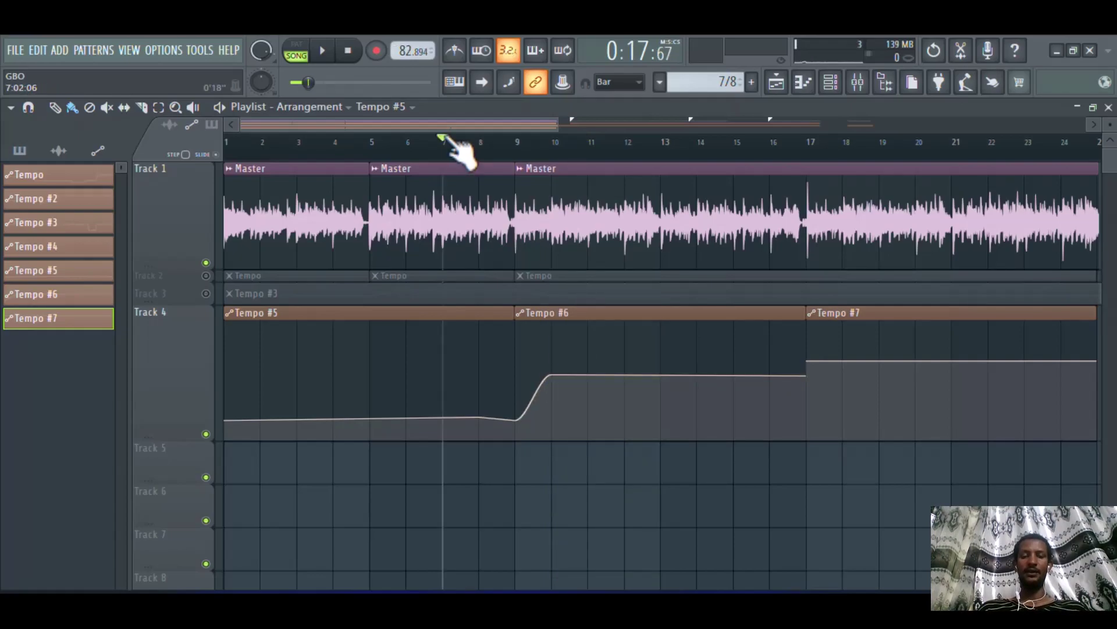
key(space)
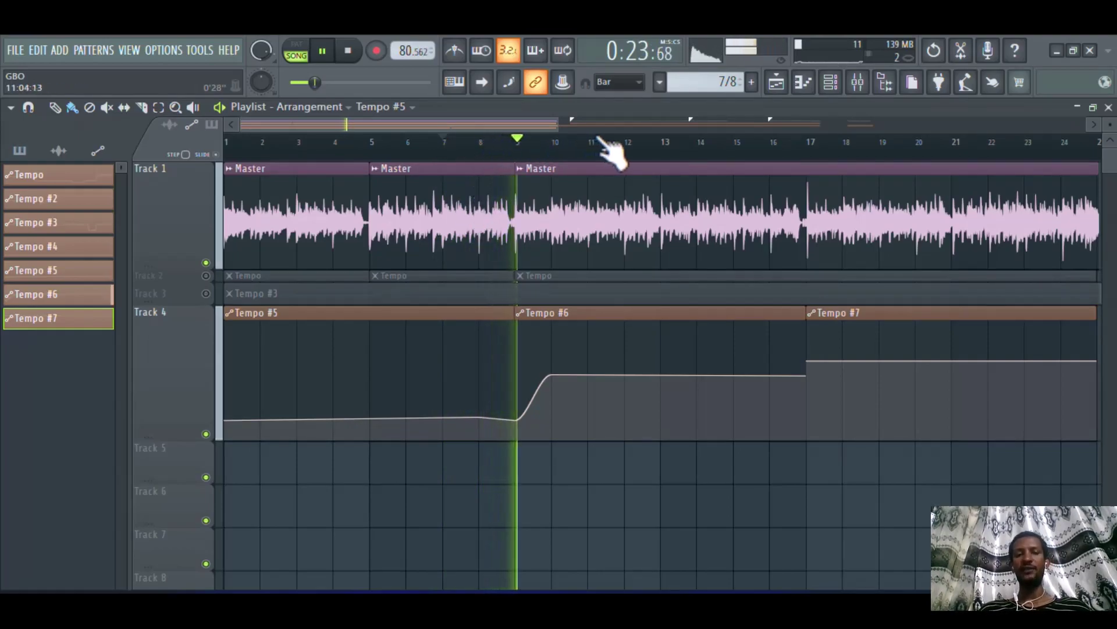
Copy Tempo #6's last-point tempo and paste it onto Tempo #7's first point.
mouse_move(556, 385)
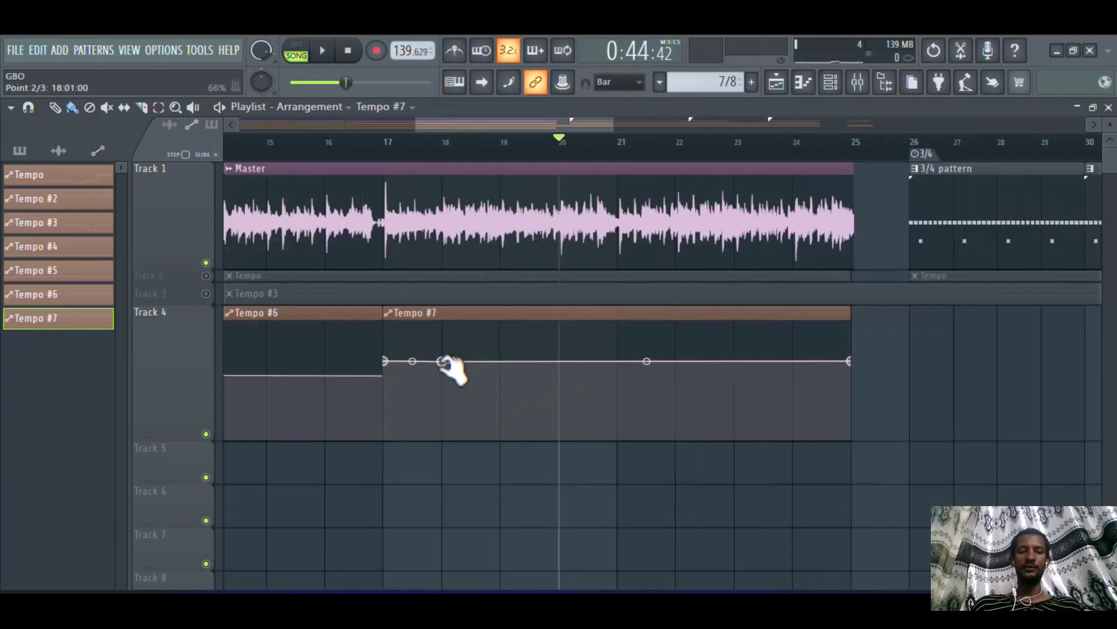
right_click(383, 376)
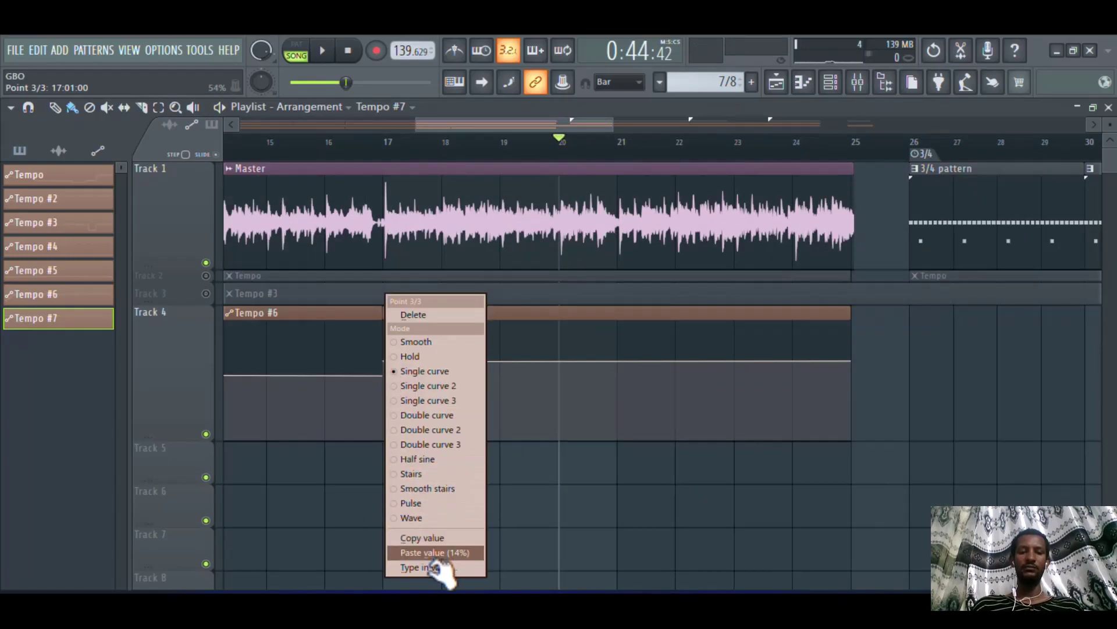
click(358, 402)
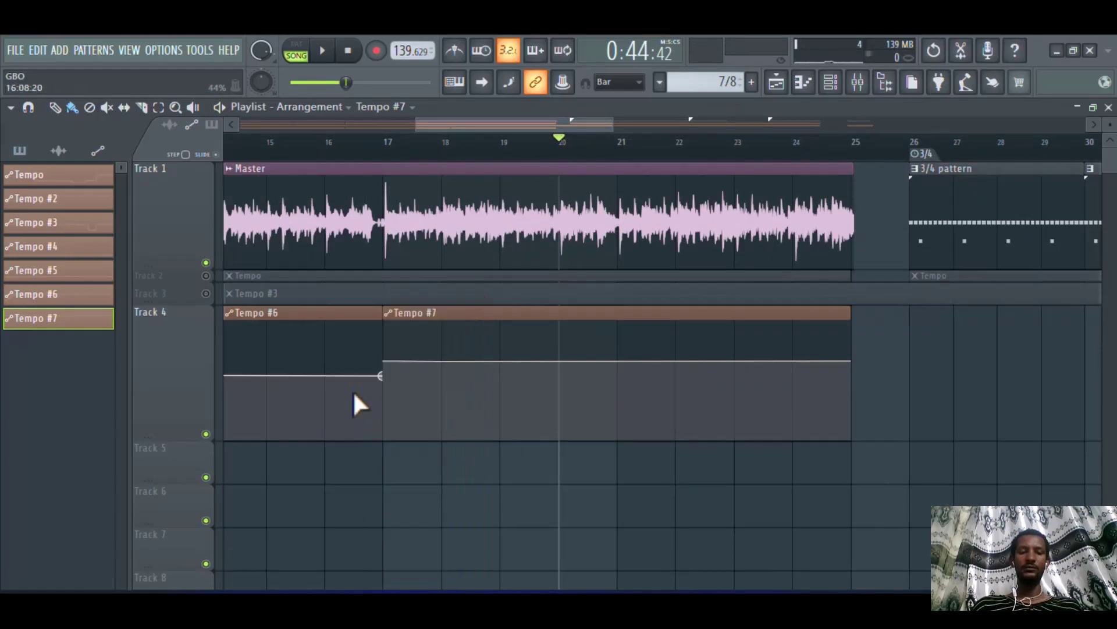
right_click(383, 377)
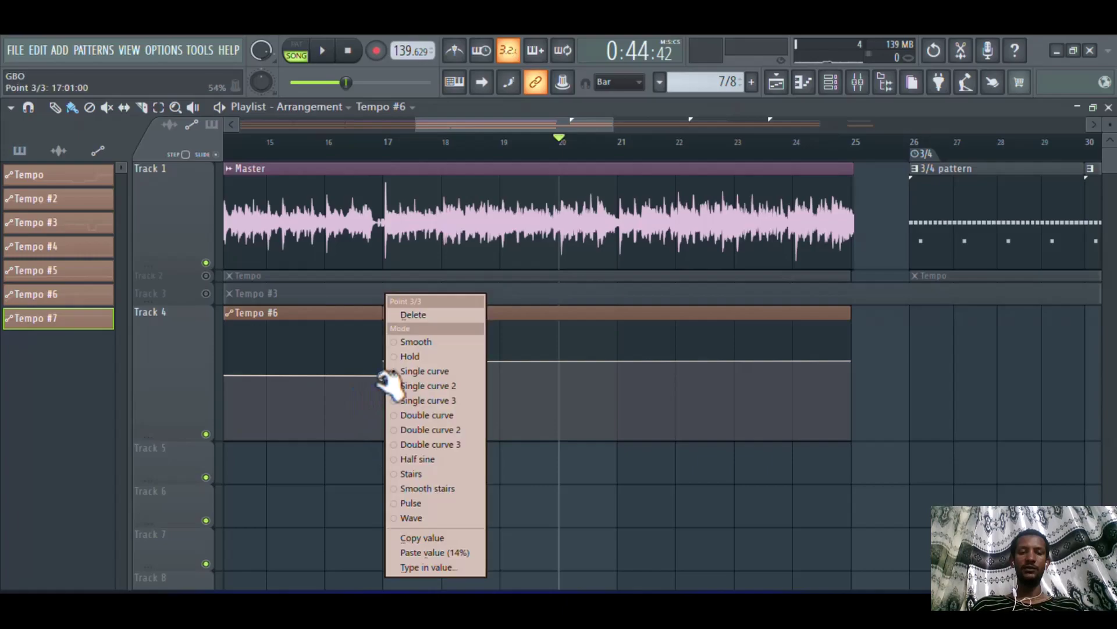
click(435, 538)
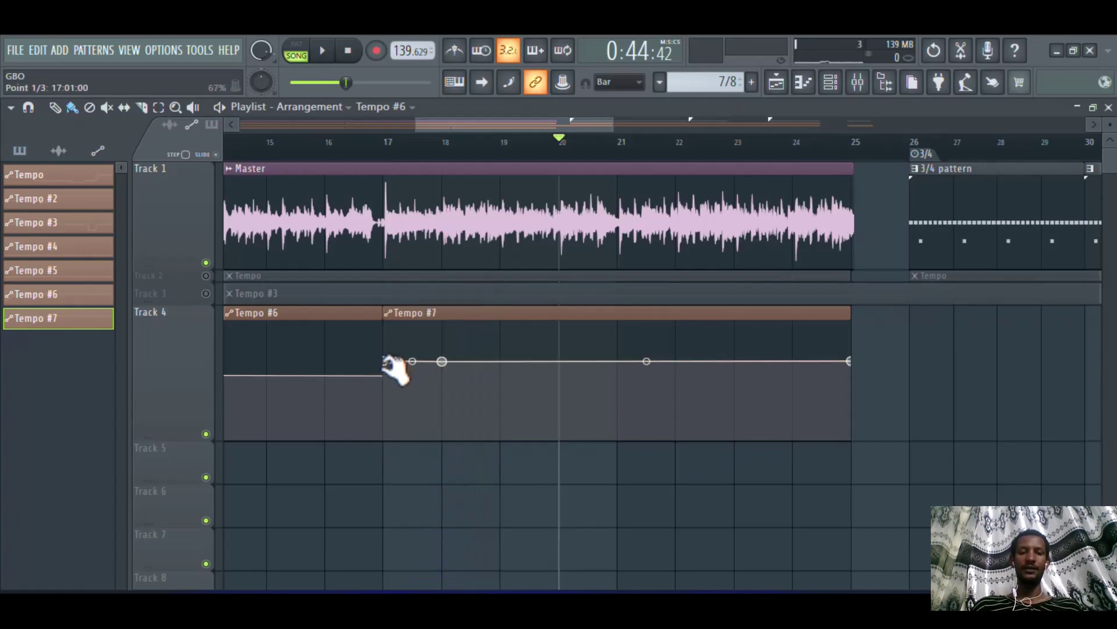
right_click(387, 362)
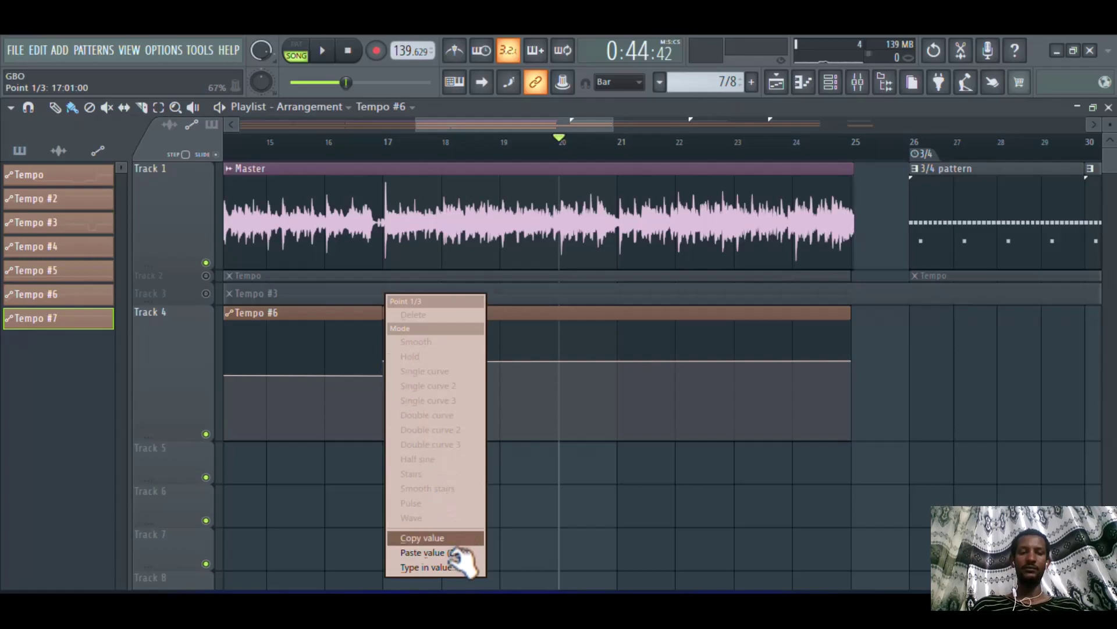
click(435, 553)
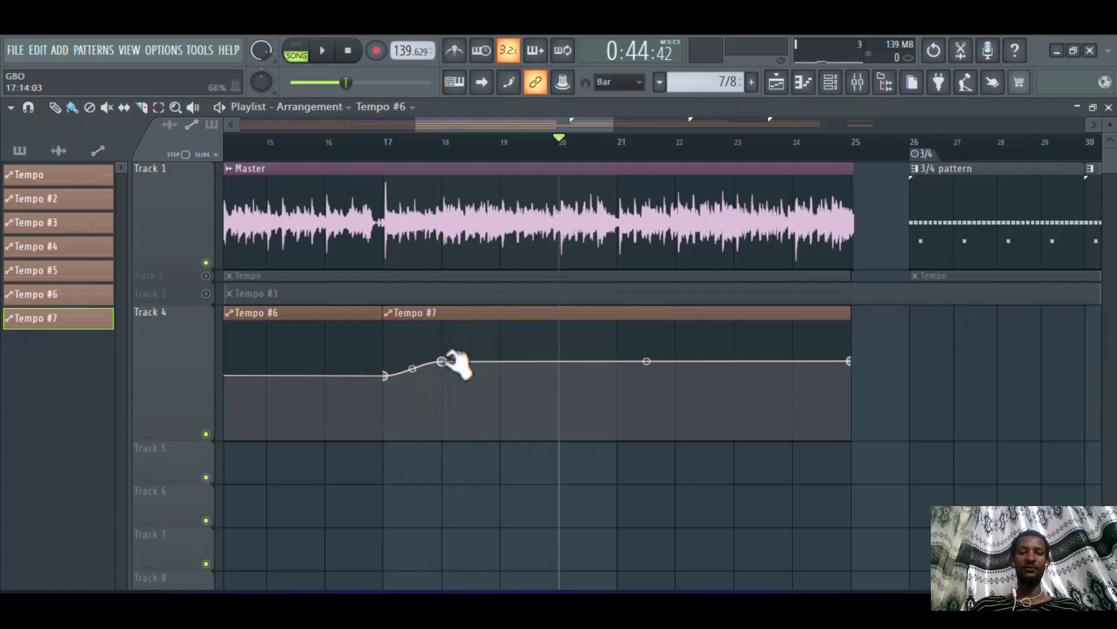
Play the song from bar 16 to check the ramp, then stop.
click(374, 146)
key(space)
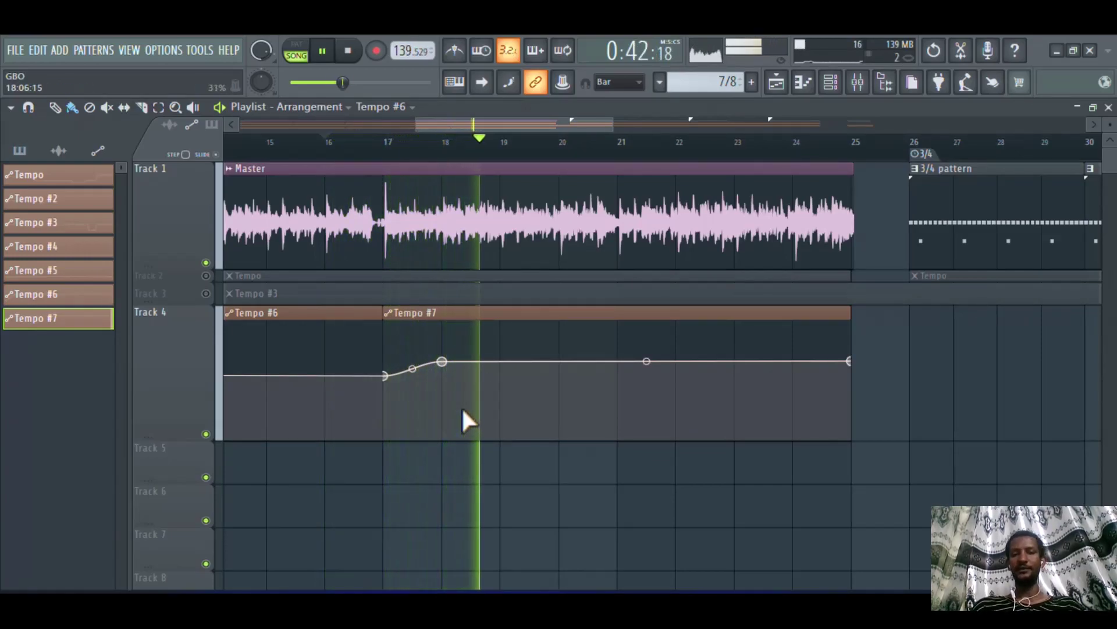
key(space)
click(325, 140)
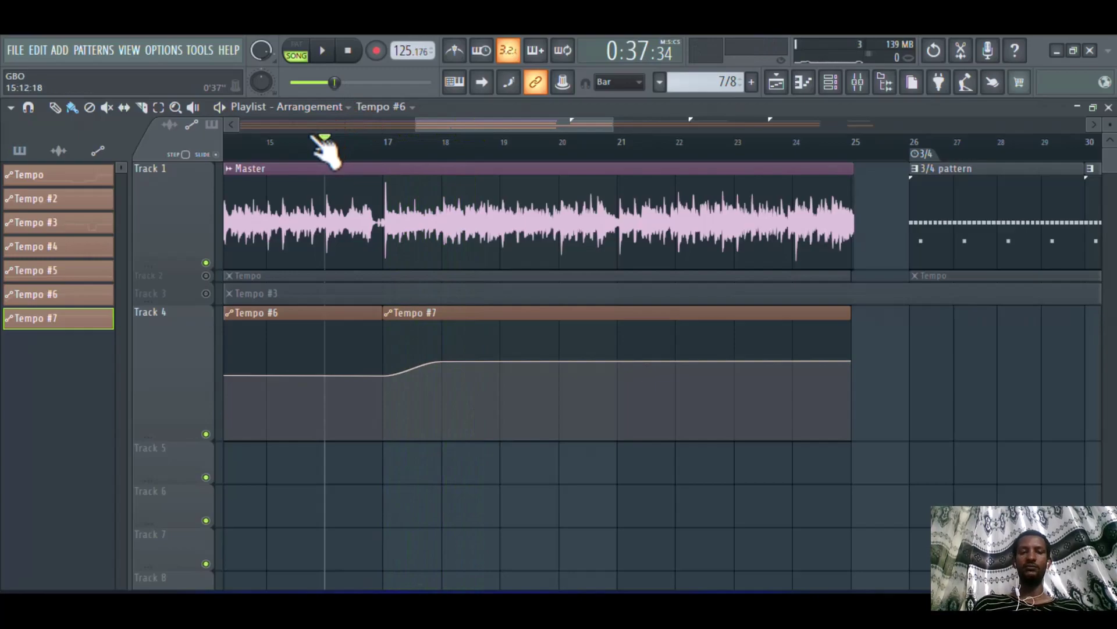
Move the song position to bar 15 and type in a 125 BPM tempo.
drag(314, 144, 267, 140)
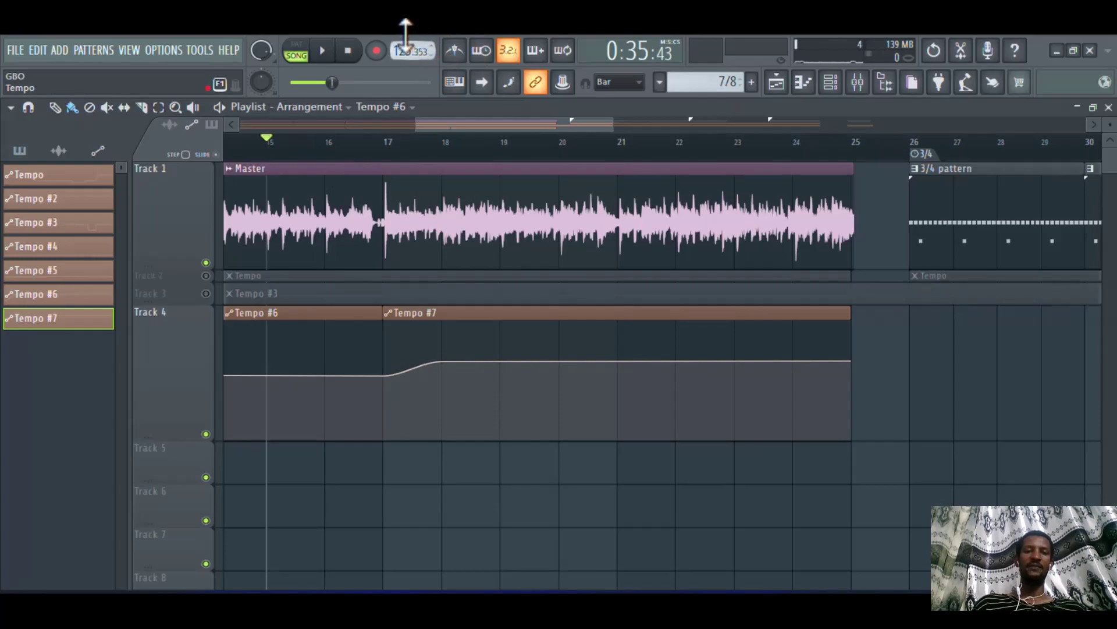
right_click(406, 46)
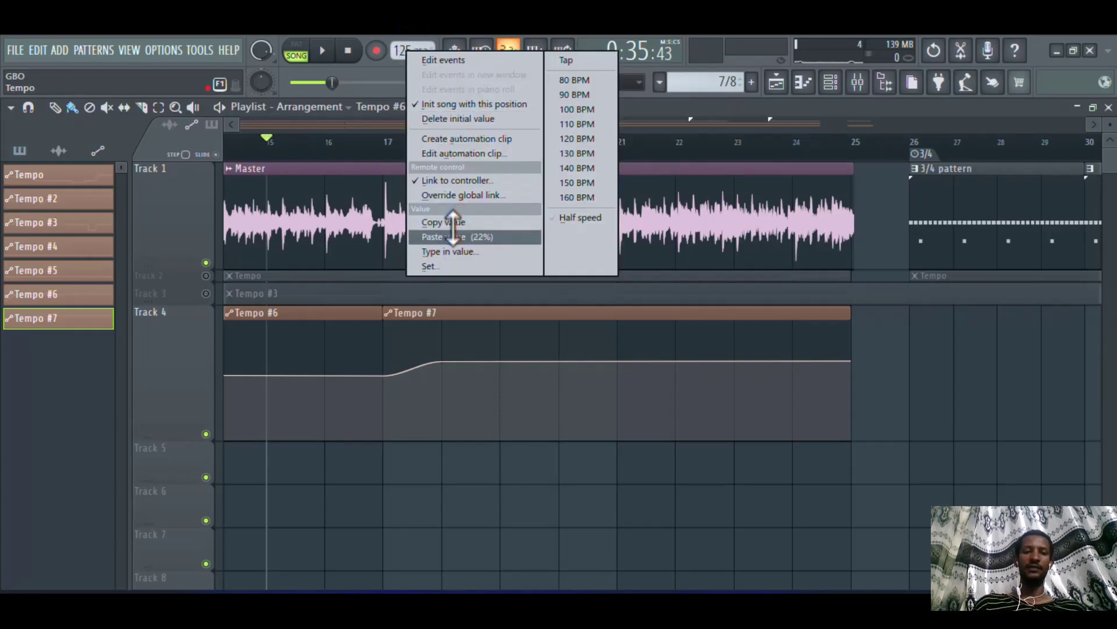
click(441, 249)
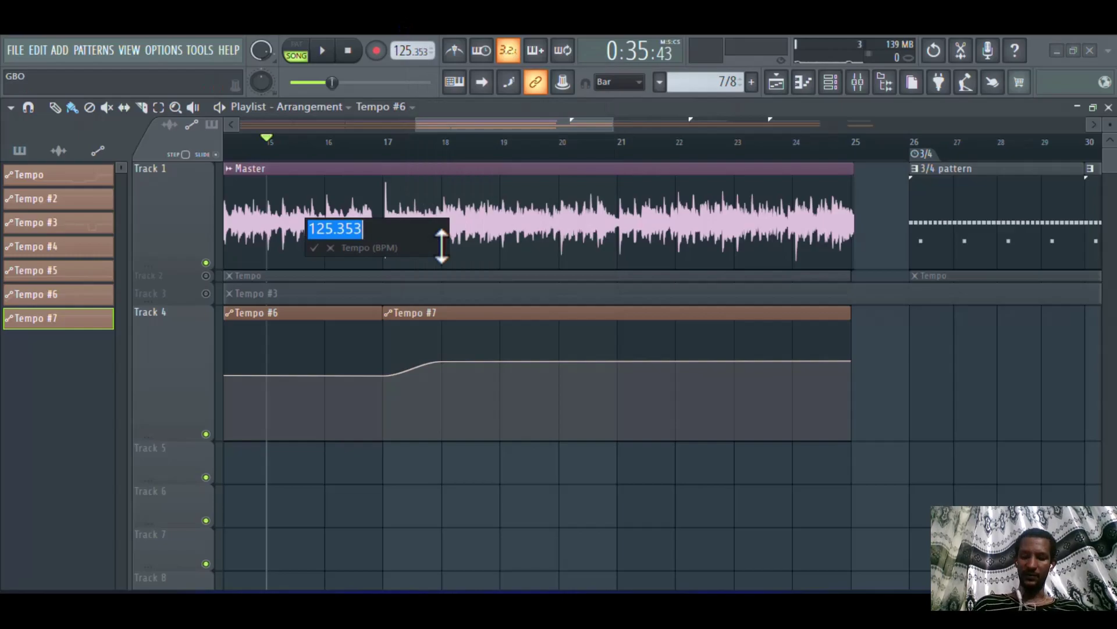
text(125)
key(Return)
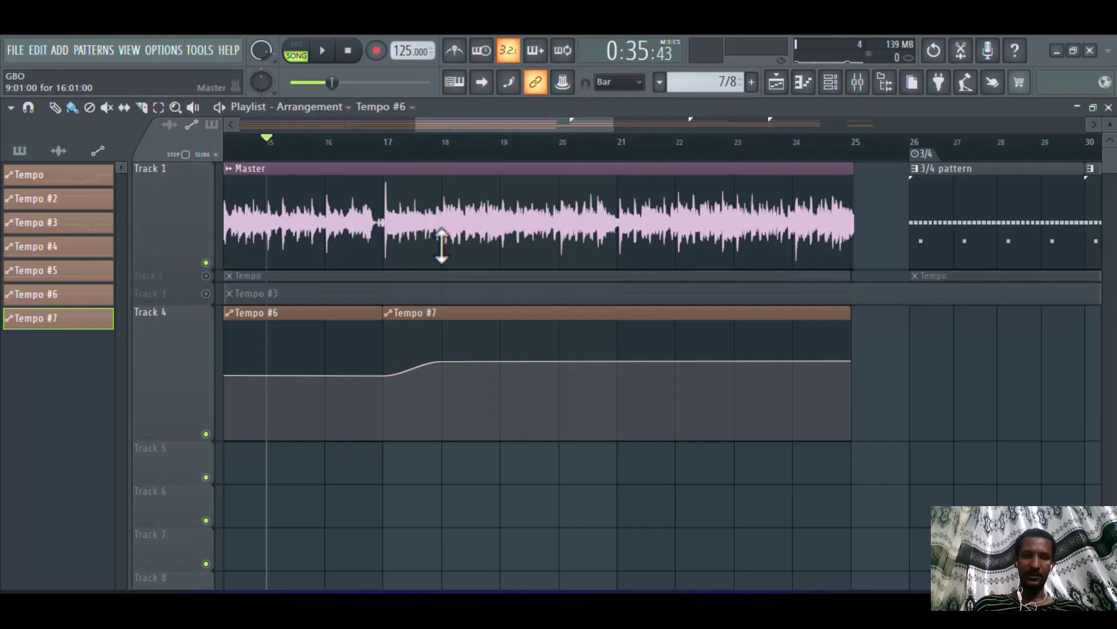
Copy 125 BPM onto Tempo #6's last point and return the position to bar 16.
right_click(406, 44)
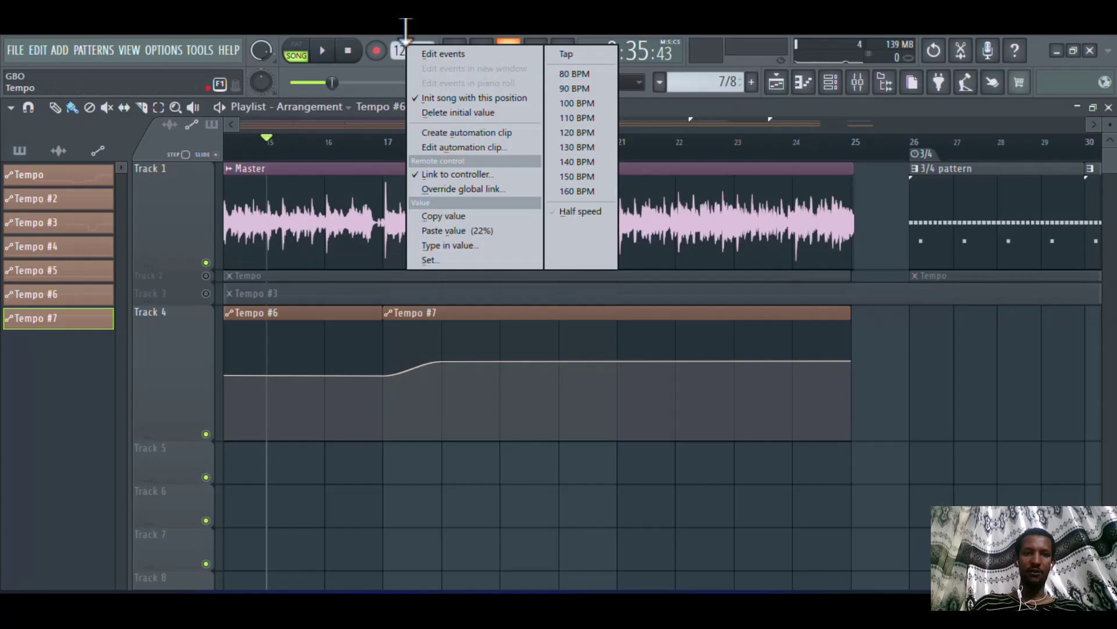
click(444, 215)
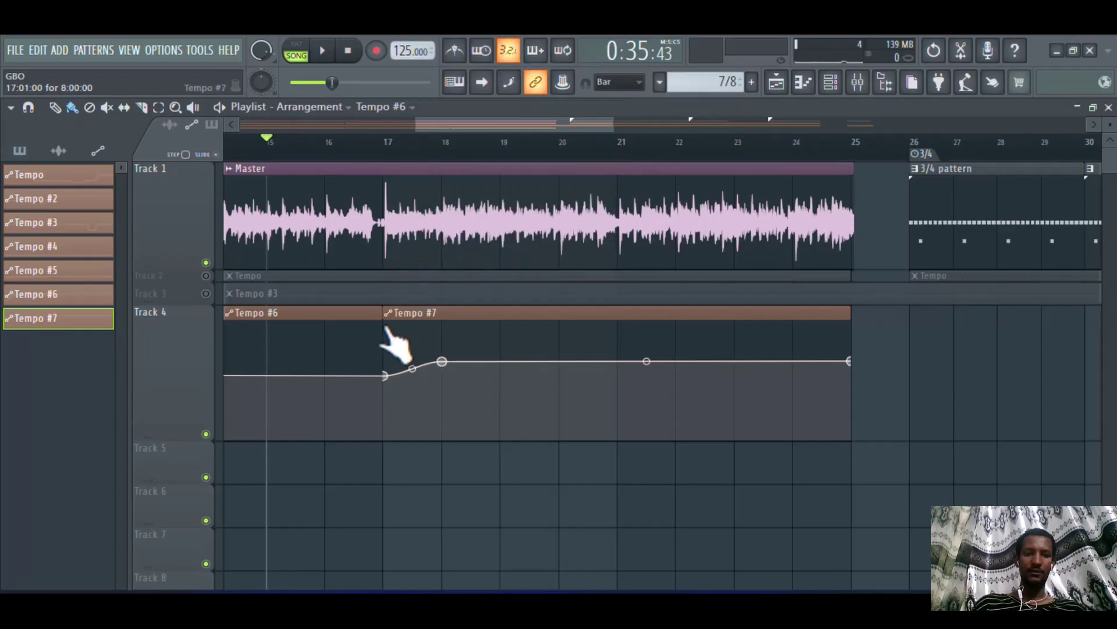
right_click(383, 375)
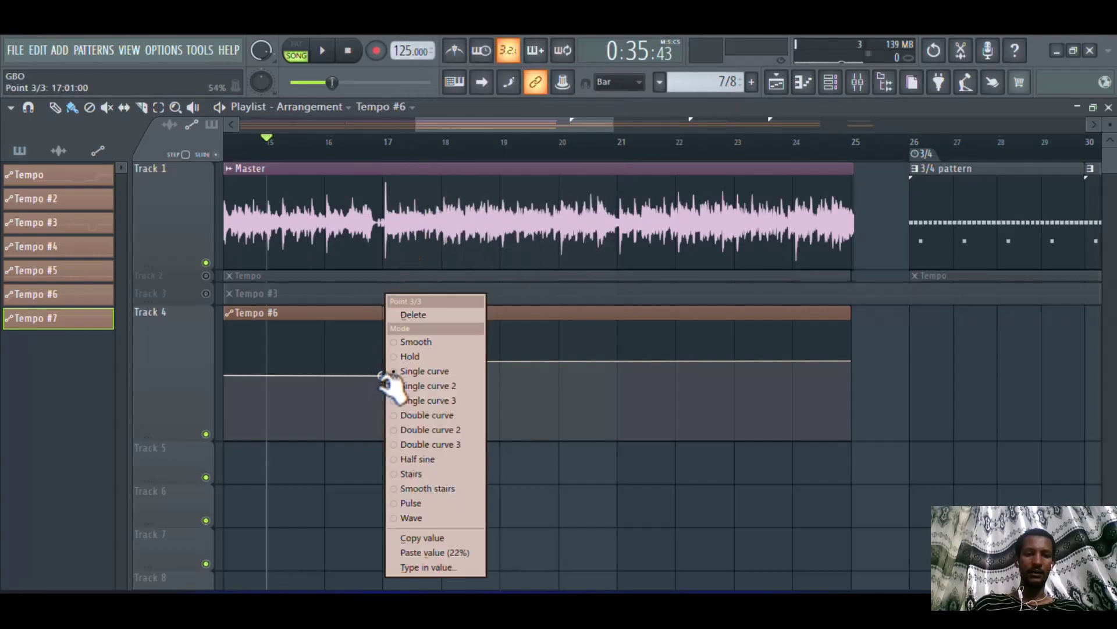
click(445, 555)
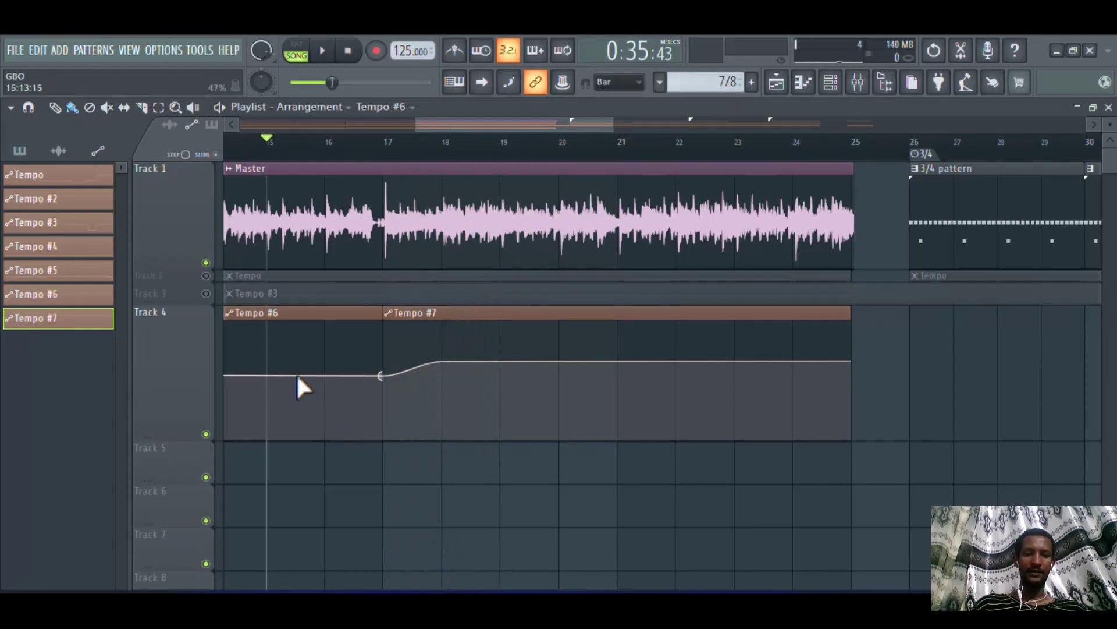
click(325, 141)
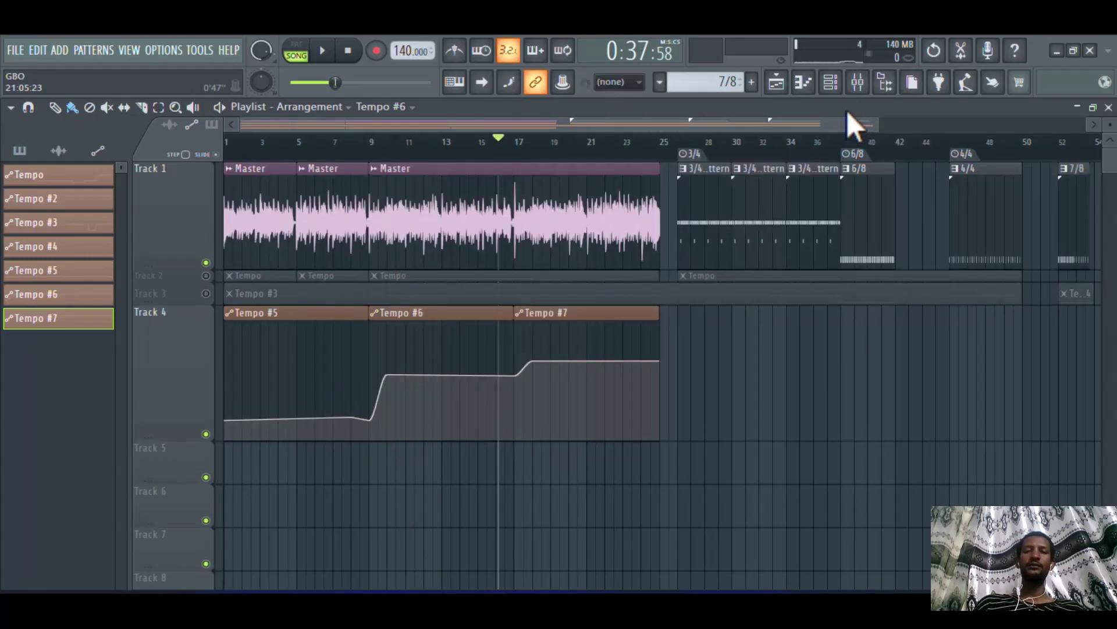
Scroll the playlist right to bar 22 and zoom in on the 3/4–7/8 kick pattern section.
drag(846, 120, 956, 110)
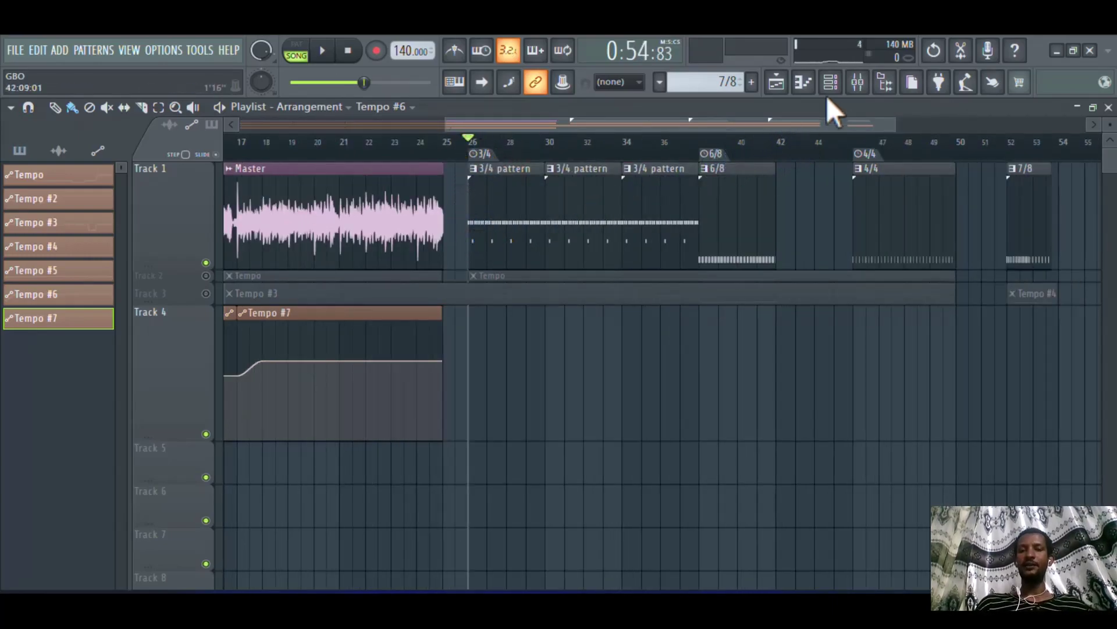
drag(848, 123, 917, 126)
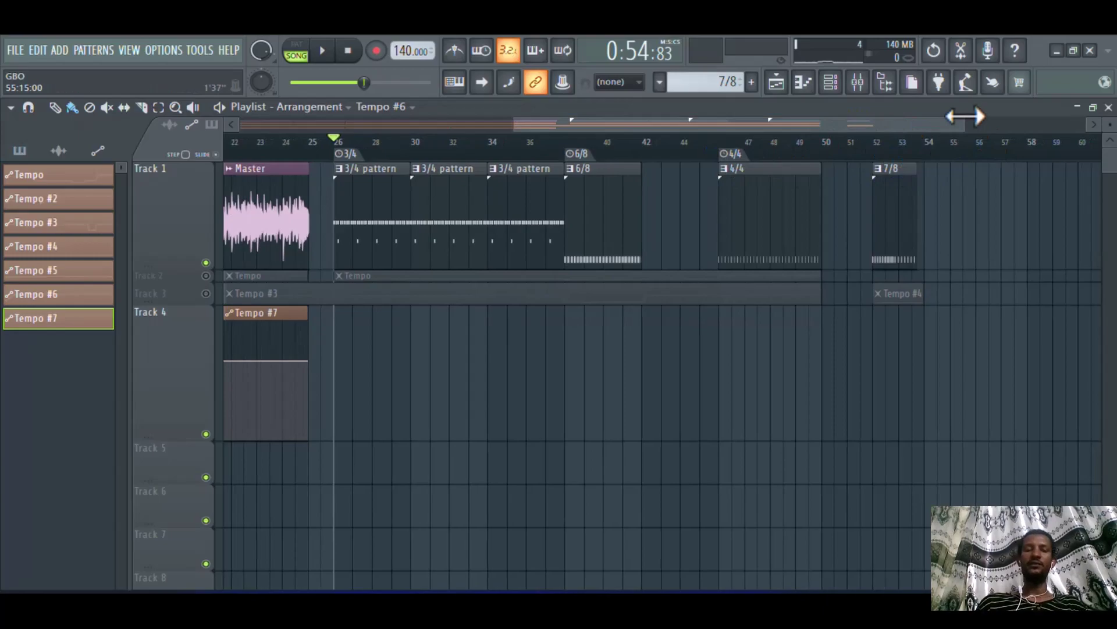
drag(964, 116, 929, 118)
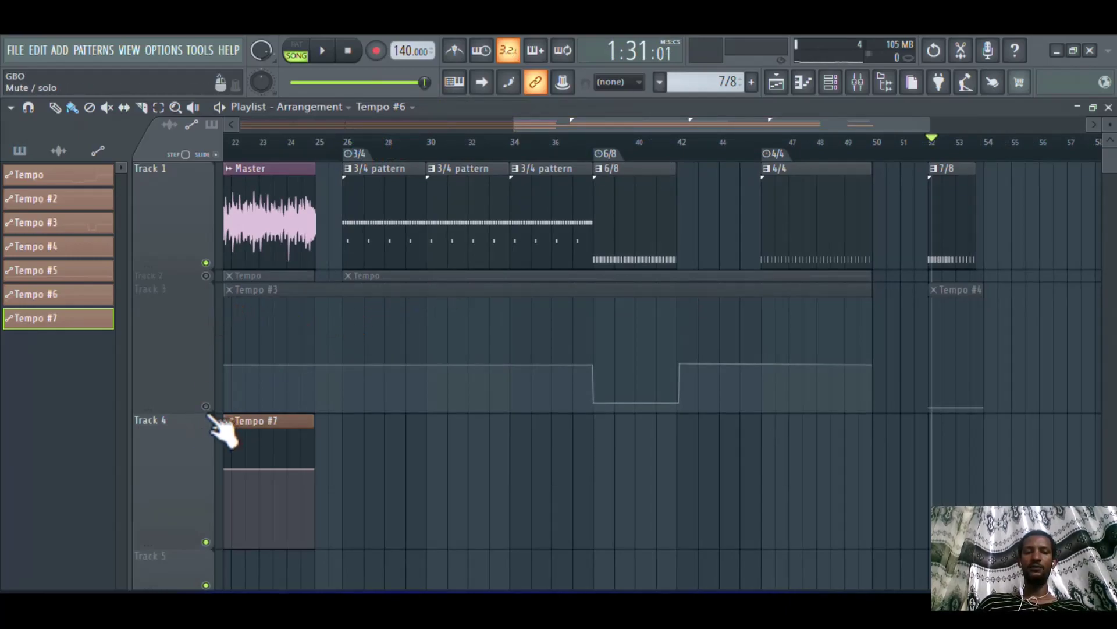
Unmute the Tempo #3 track and audition the 3/4, 6/8, 4/4 and 7/8 sections from bar 26.
click(206, 405)
click(345, 140)
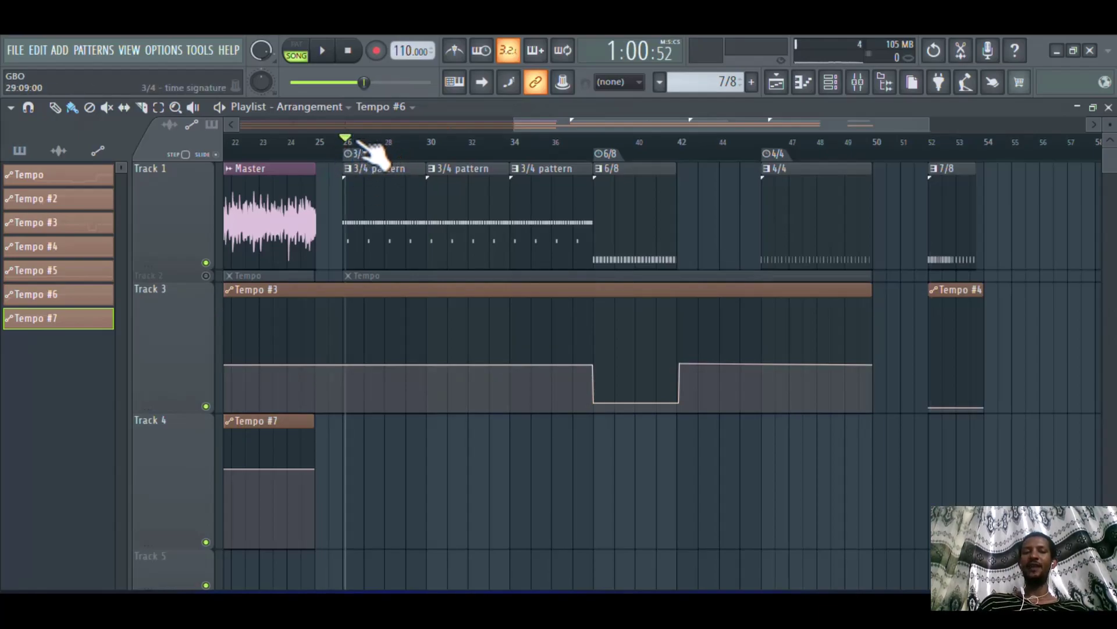
key(space)
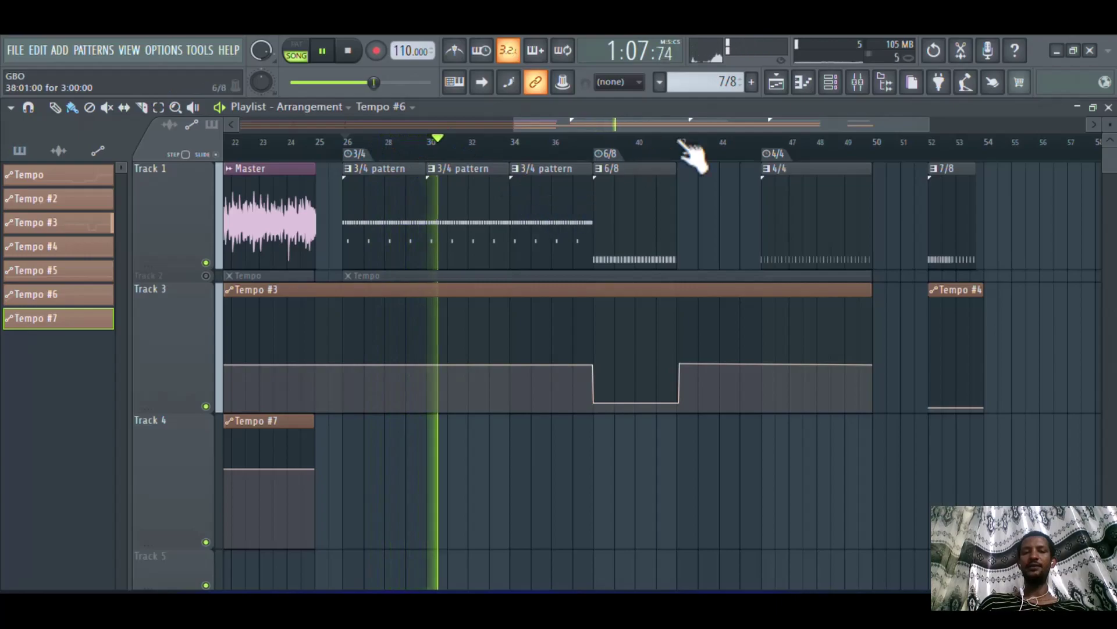
click(578, 139)
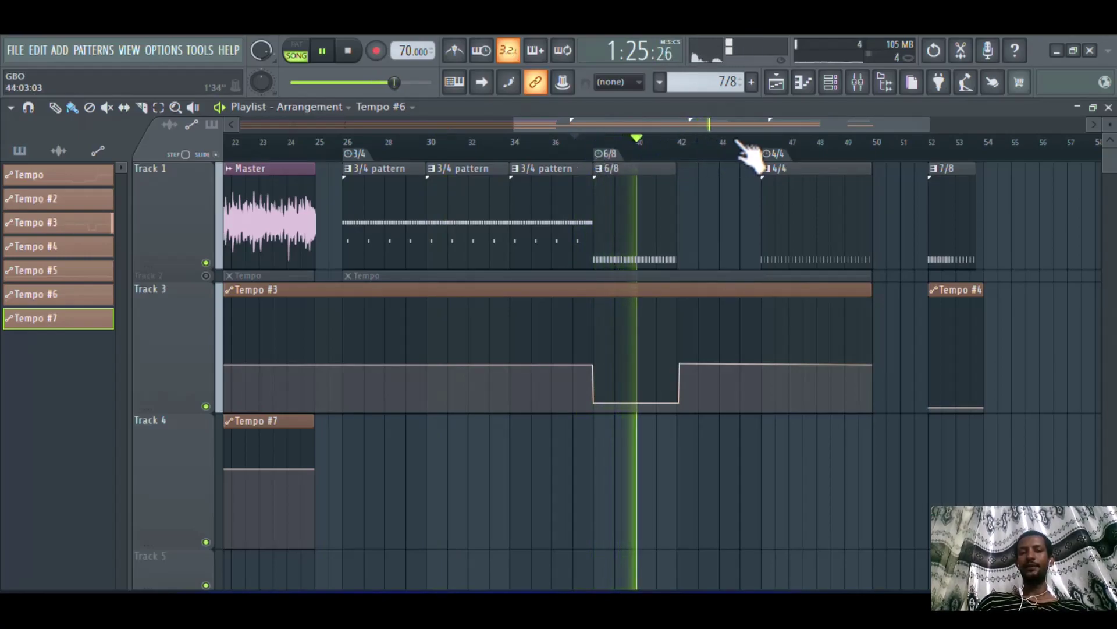
click(756, 142)
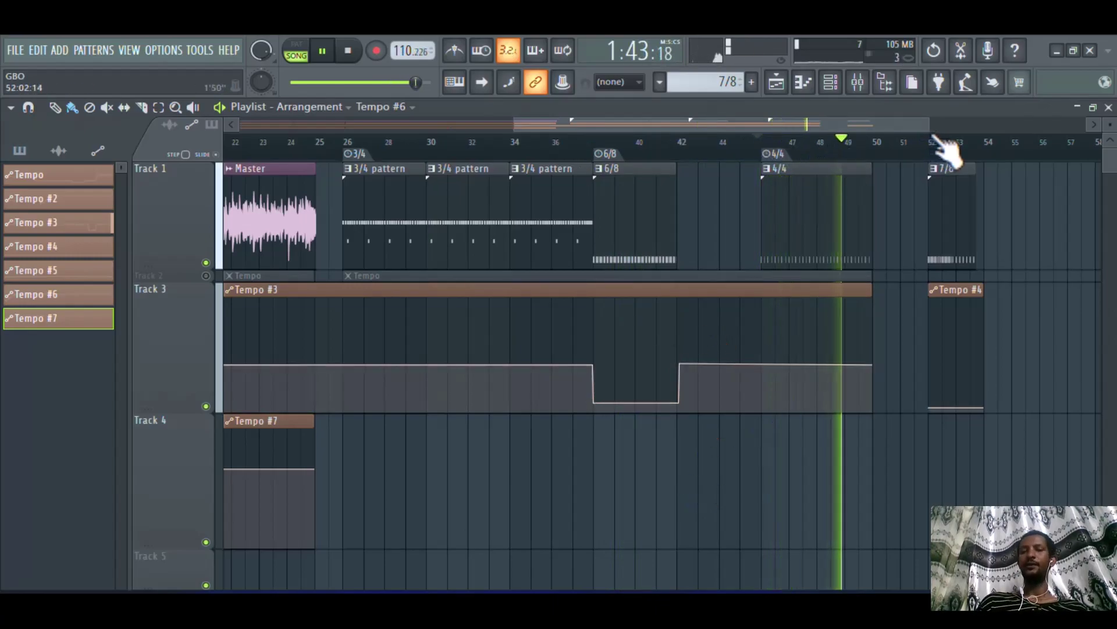
click(935, 142)
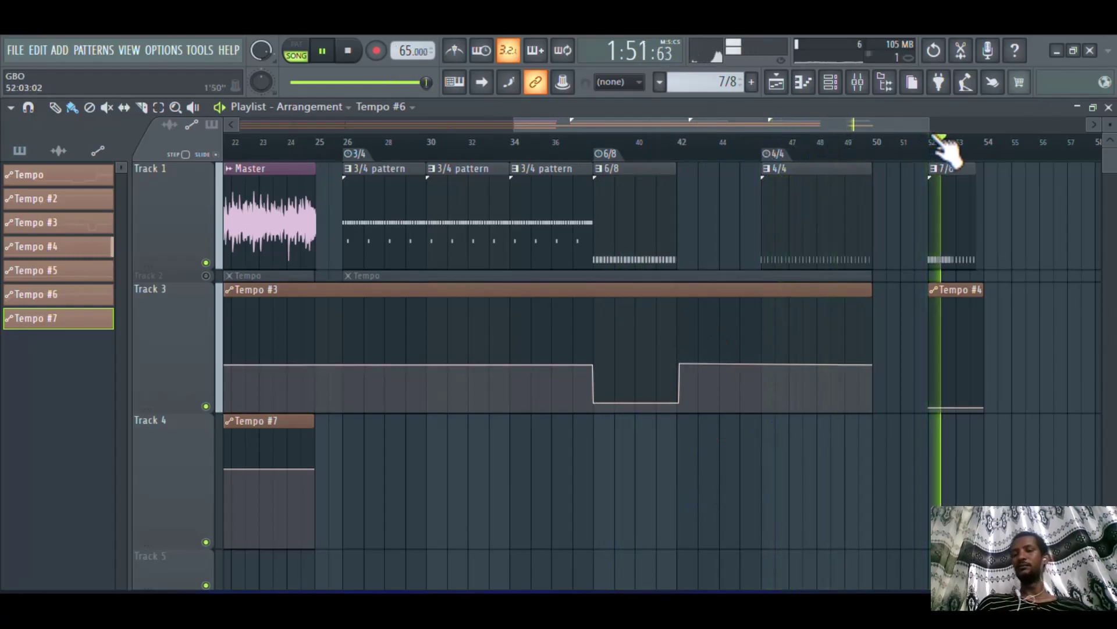
key(space)
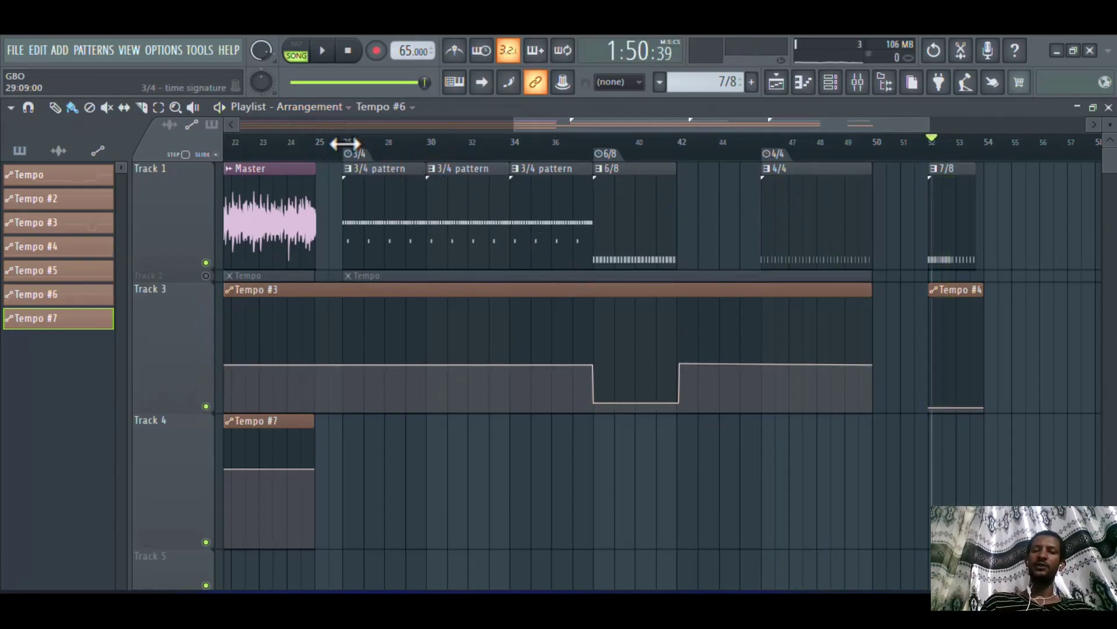
Return the song position to bar 26 and add a new empty Pattern 5.
click(349, 139)
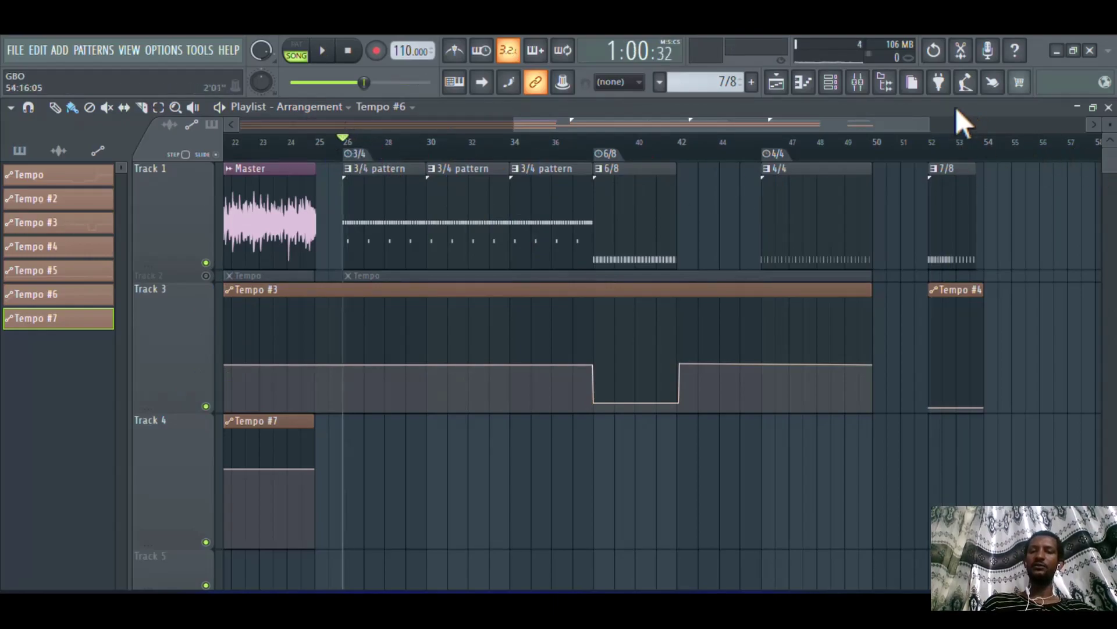
drag(925, 106, 930, 106)
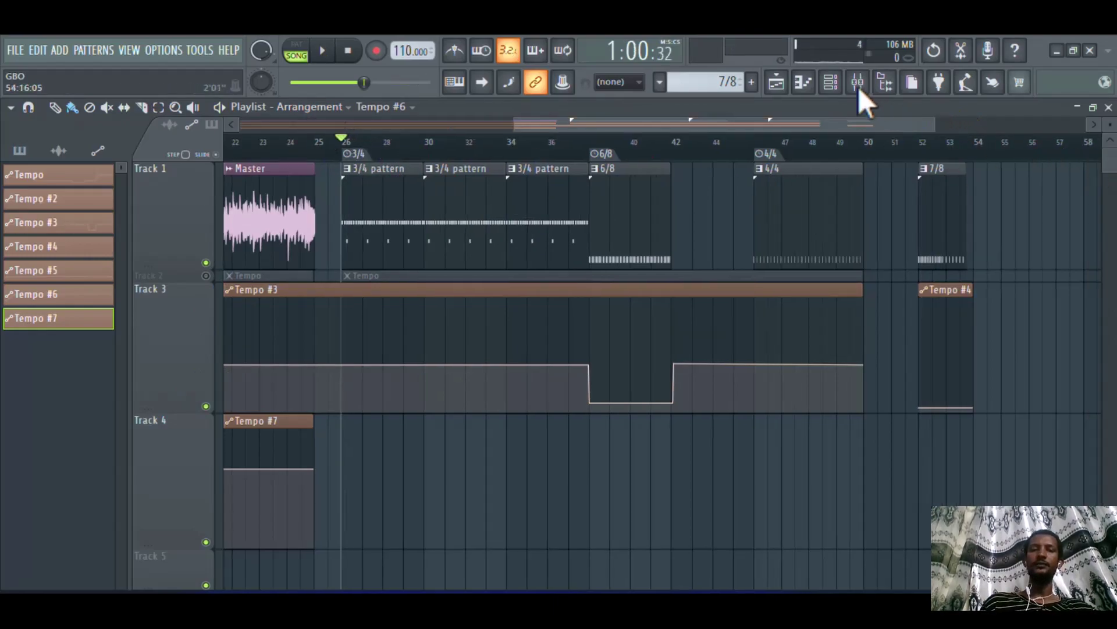
click(751, 82)
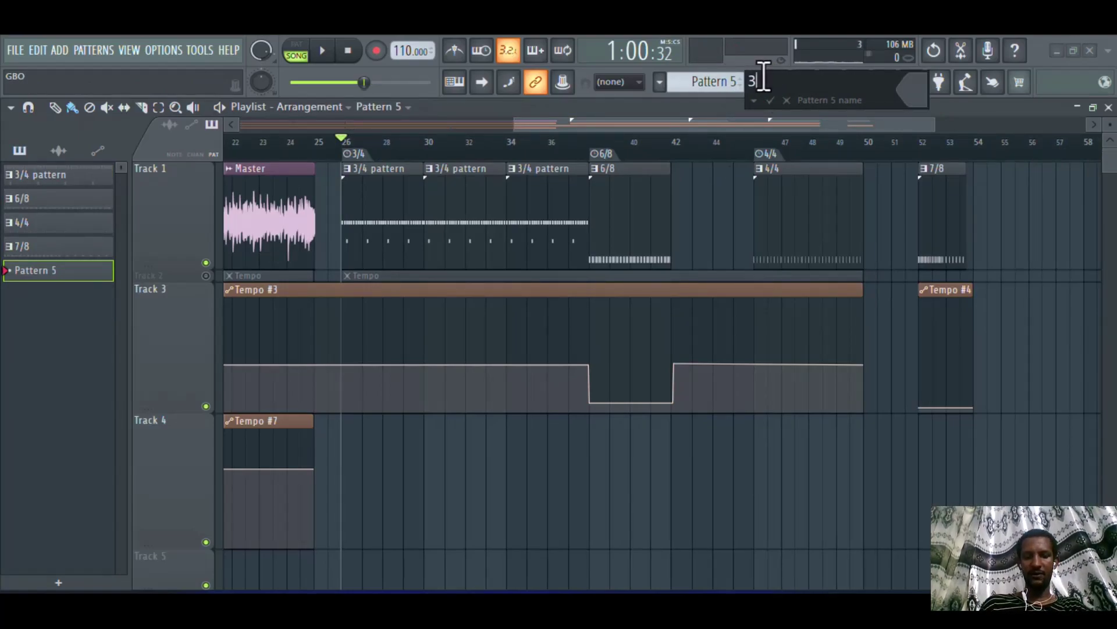
Name the new pattern '3/4' and paint its clip on Track 4 at bar 26.
text(3/4)
key(Return)
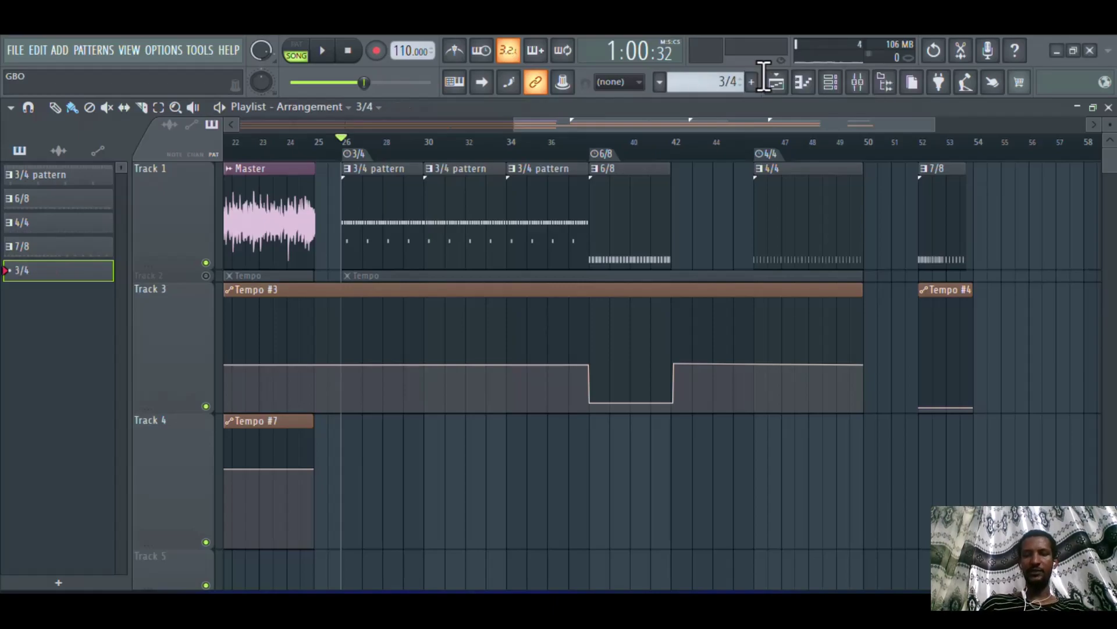
click(349, 536)
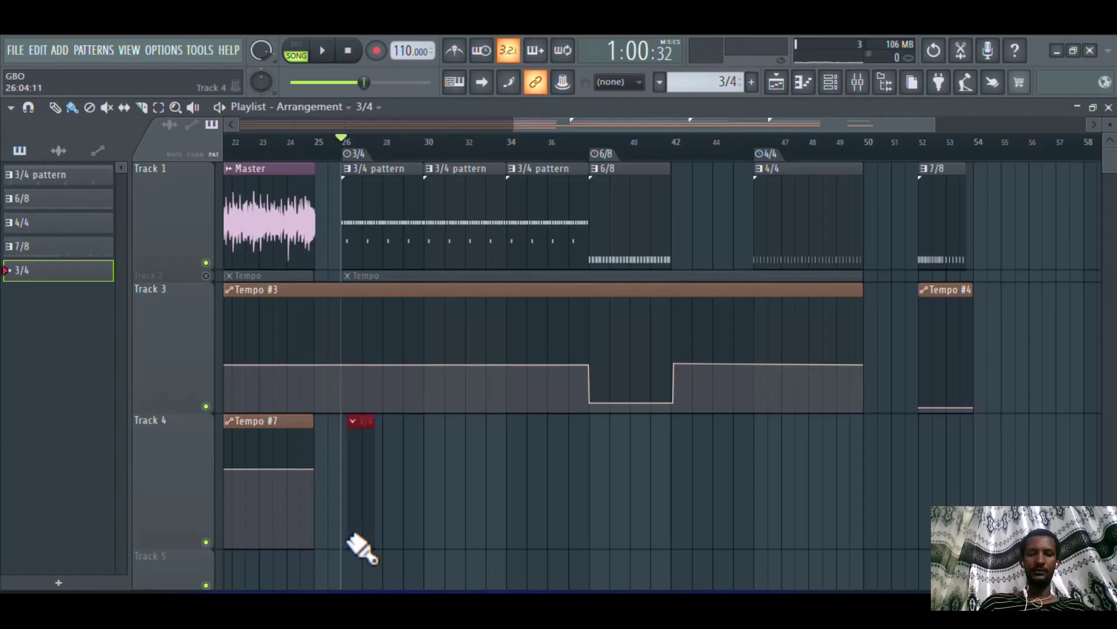
Open the 22in Kick piano roll in the 3/4 pattern and place C5 notes at bars 1 and 2.
double_click(365, 449)
right_click(356, 252)
click(396, 257)
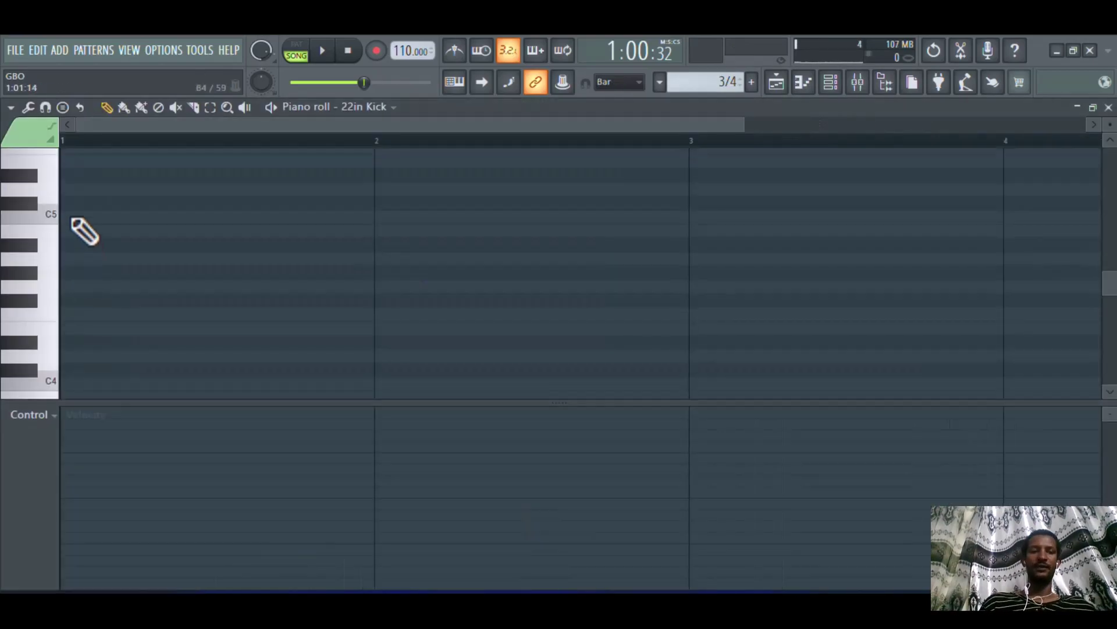
click(65, 217)
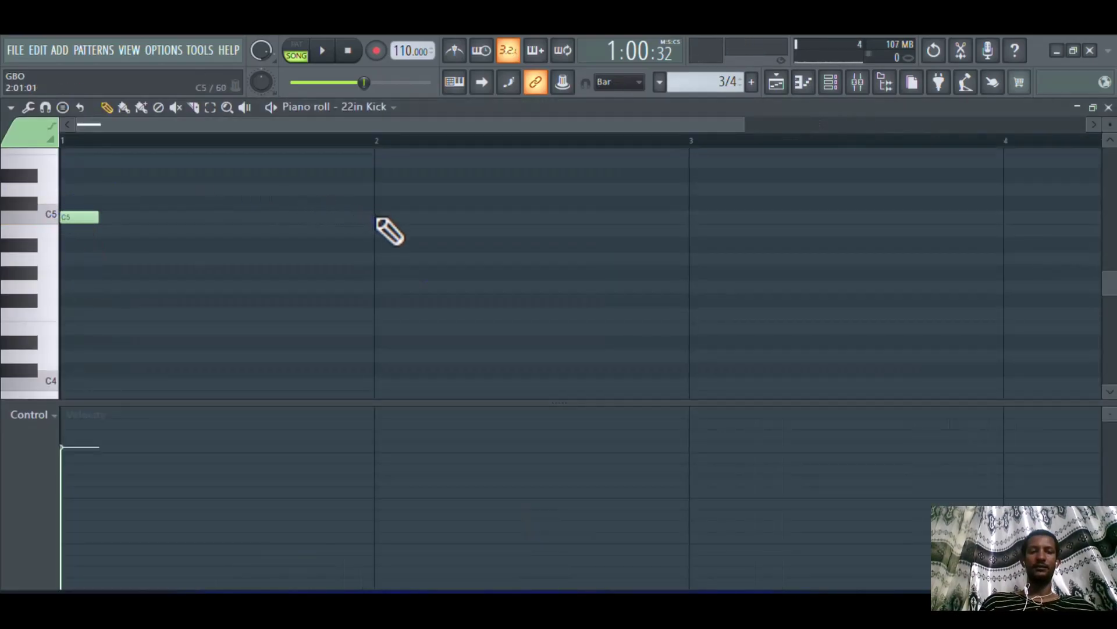
click(381, 217)
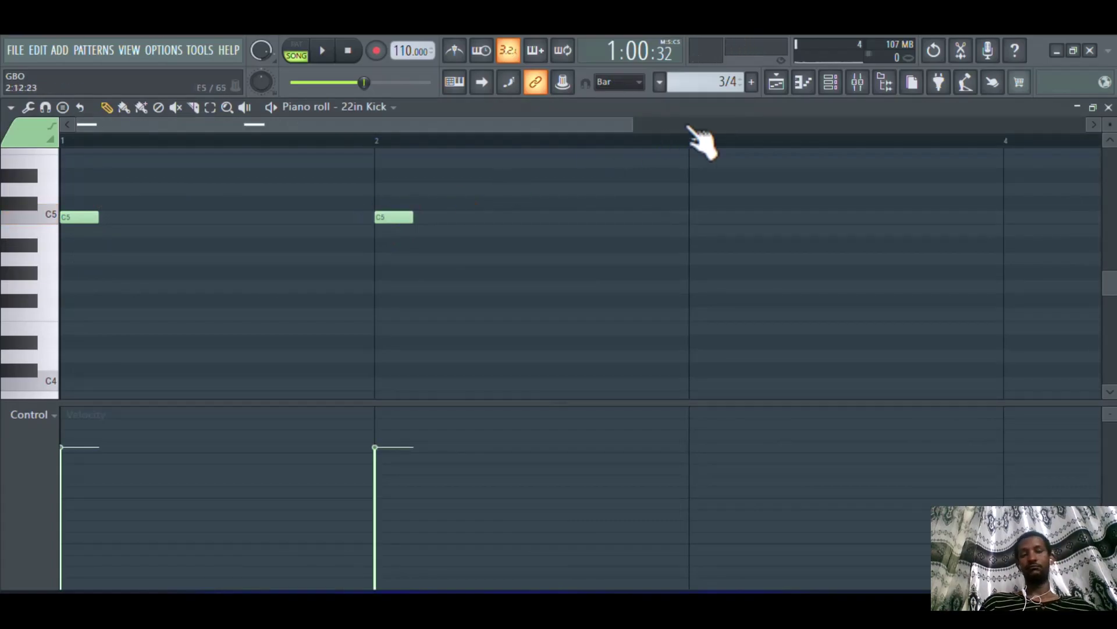
Set snap to 1/3 beat and complete four evenly spaced C5 notes in bar 1, deleting the bar-2 note.
click(641, 78)
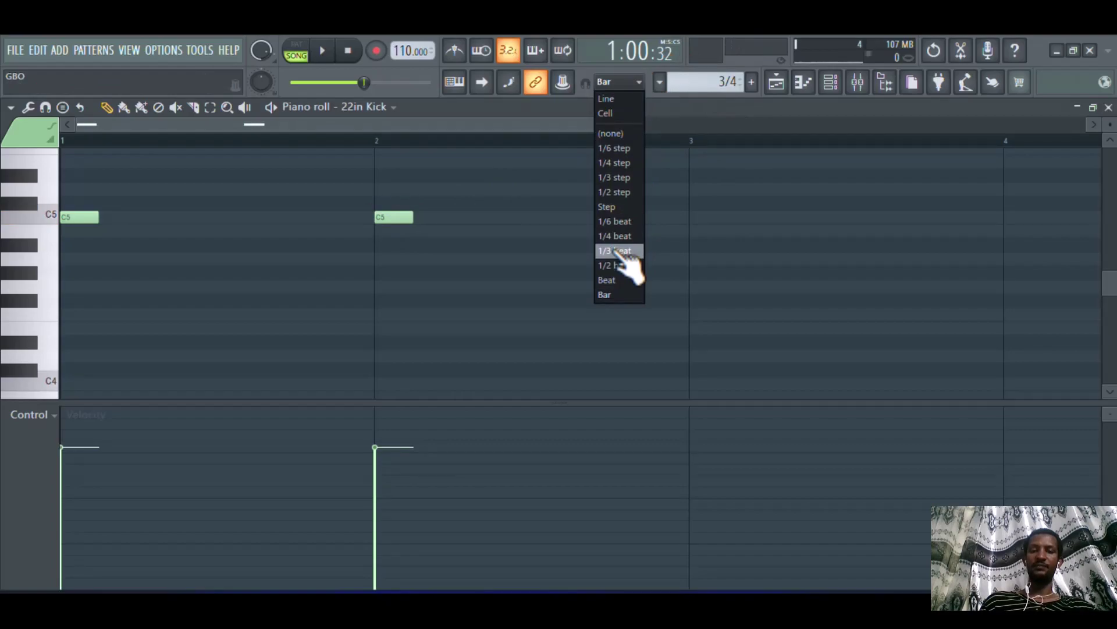
click(621, 251)
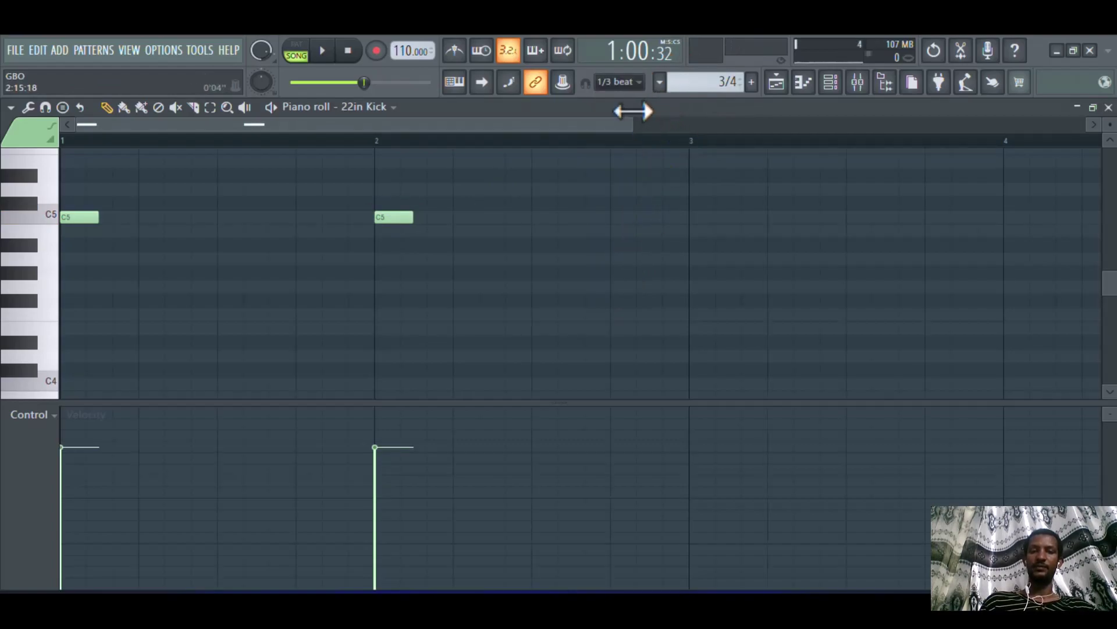
drag(634, 111, 501, 113)
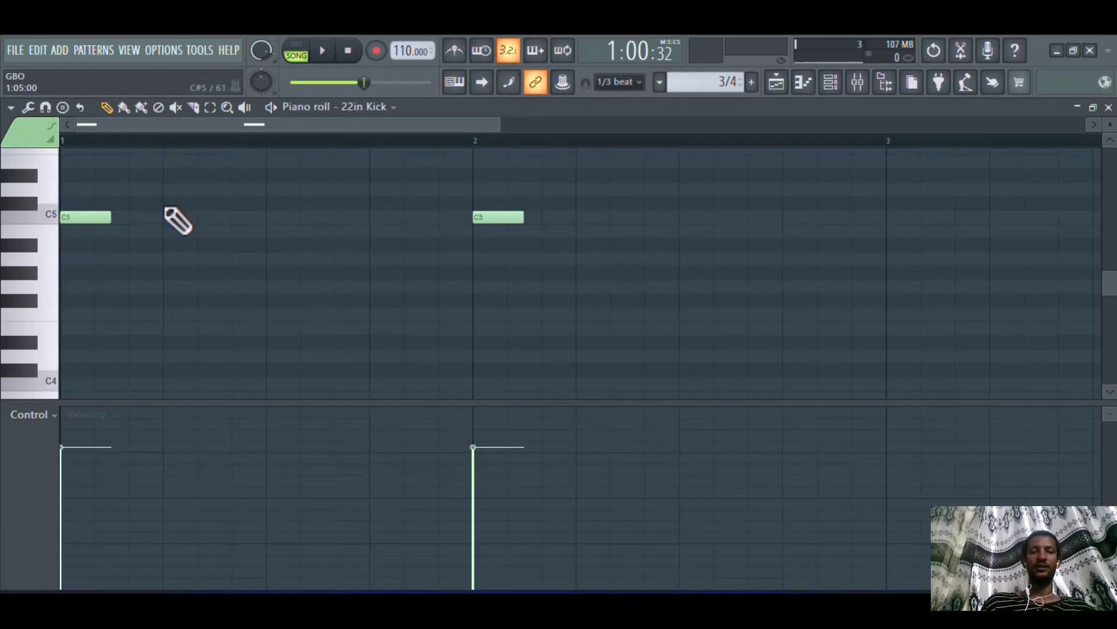
click(168, 216)
double_click(269, 217)
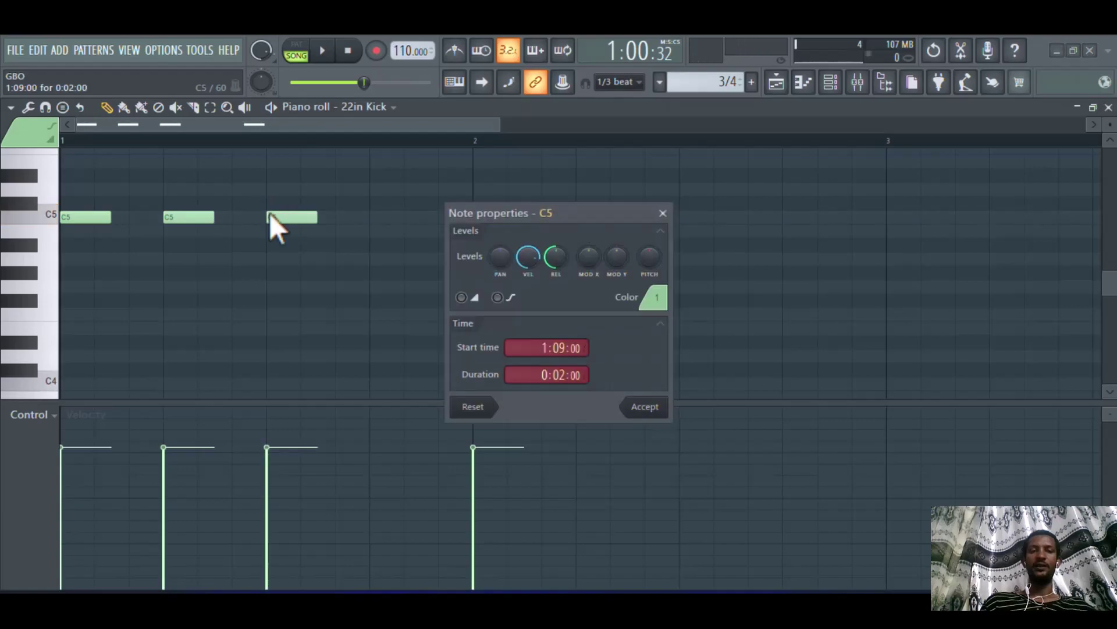
click(663, 213)
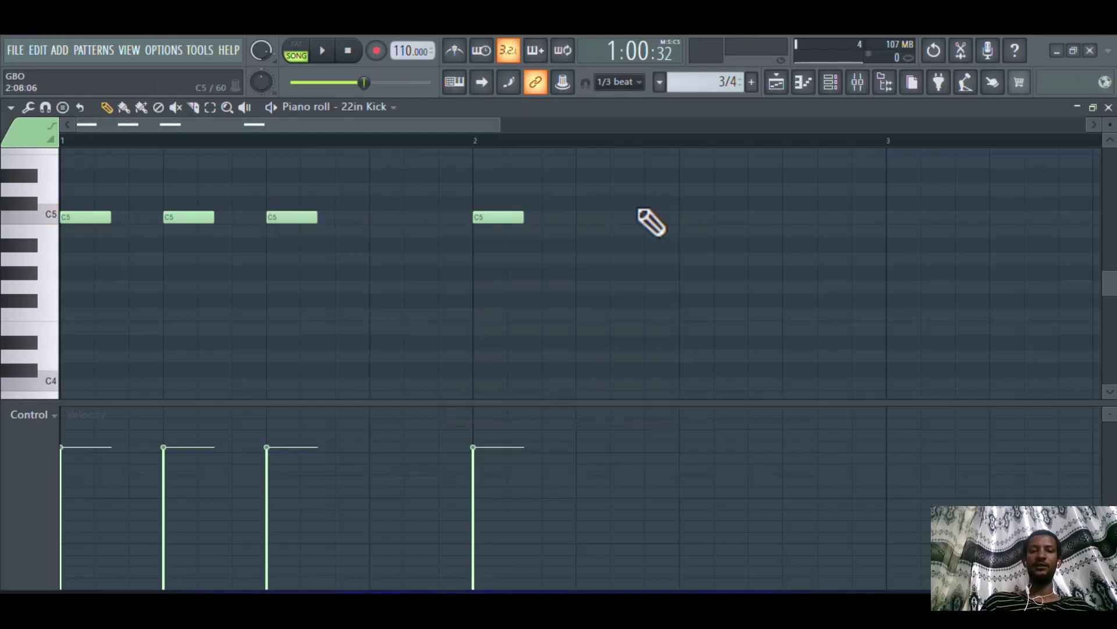
right_click(499, 217)
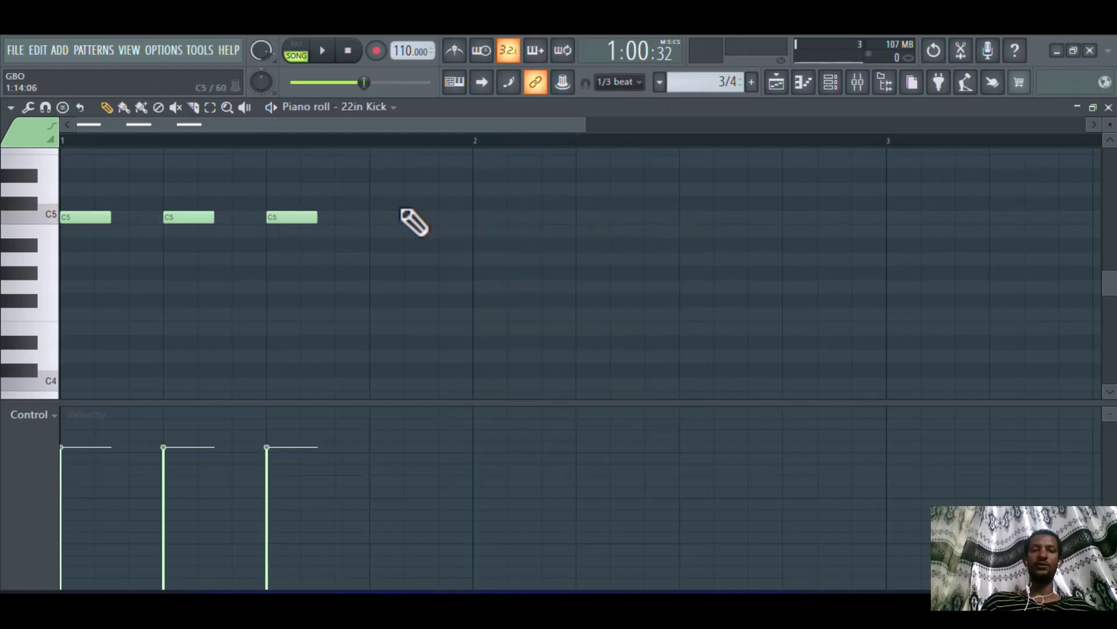
click(377, 218)
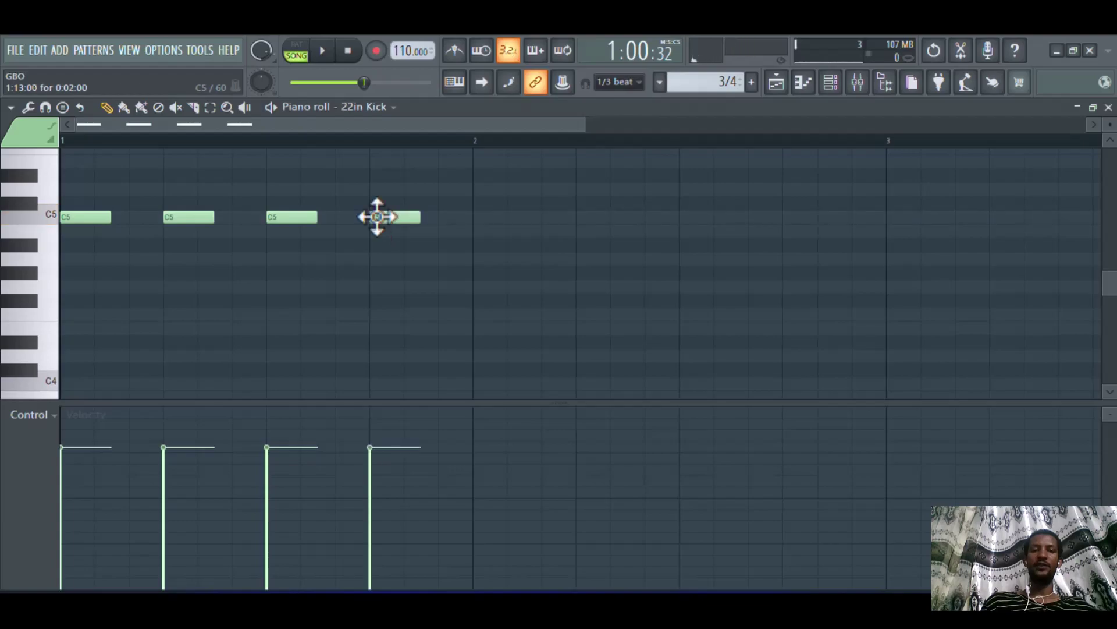
Add a 3/4 time-signature change to the 22in Kick pattern.
click(11, 107)
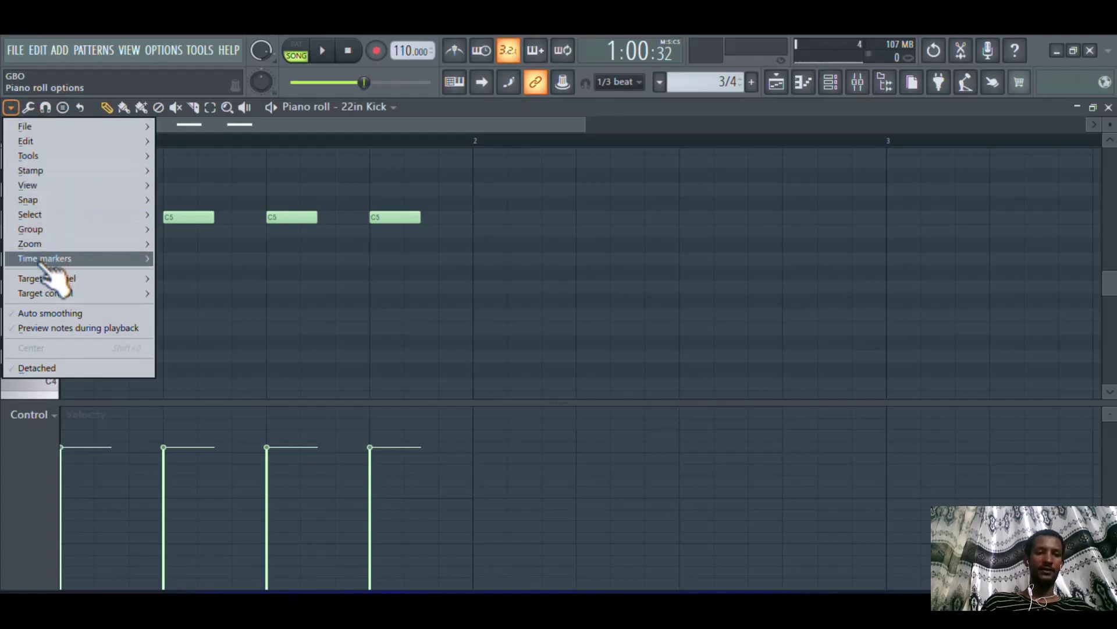
mouse_move(42, 263)
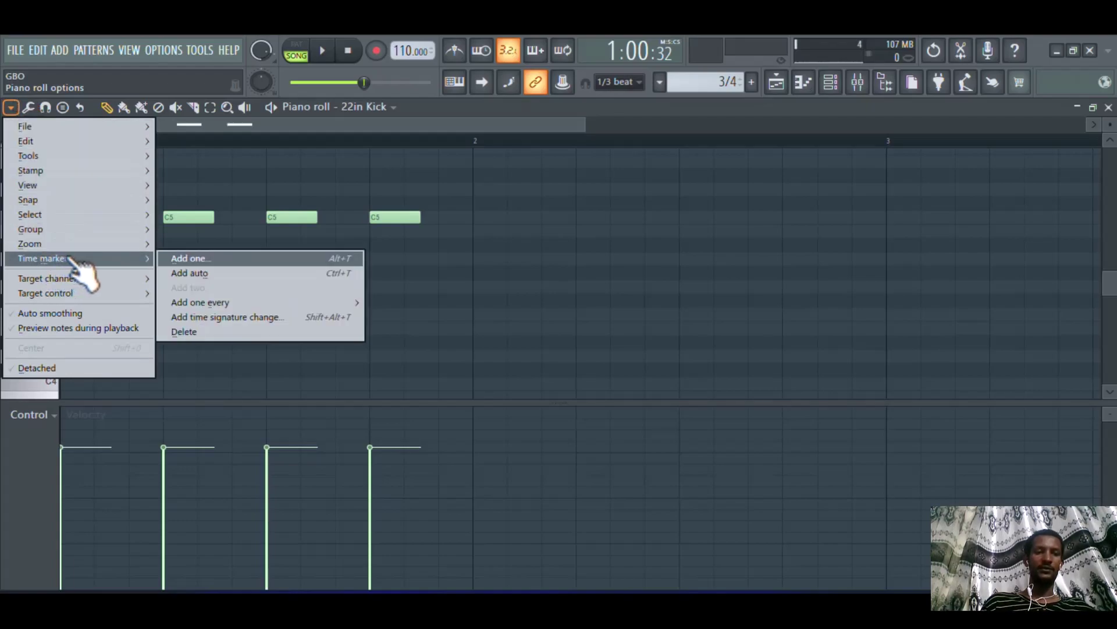
click(233, 319)
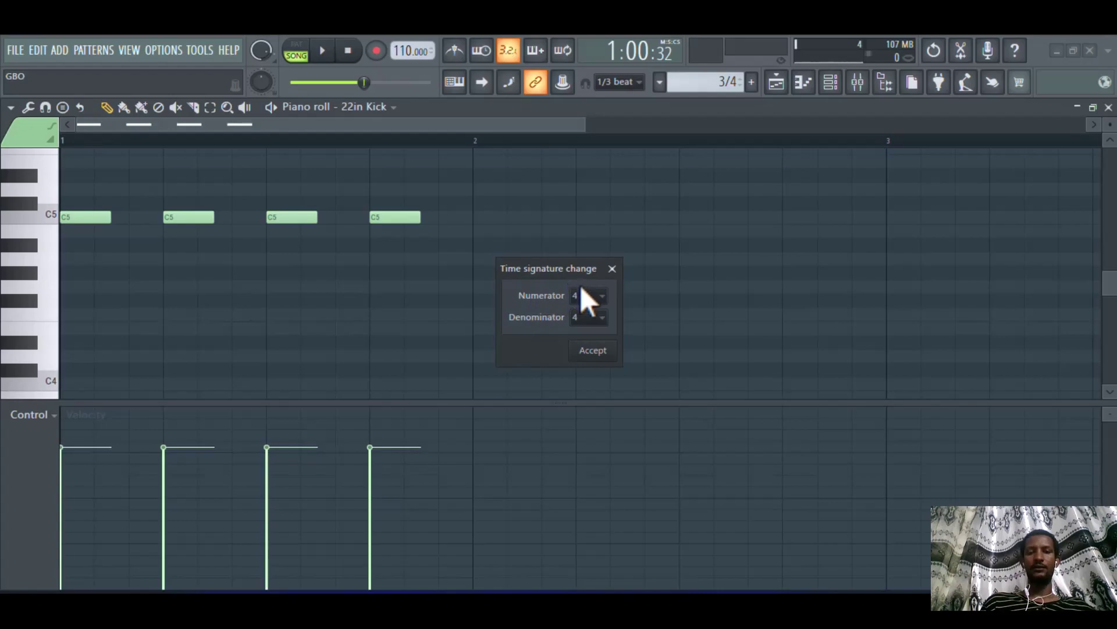
click(601, 297)
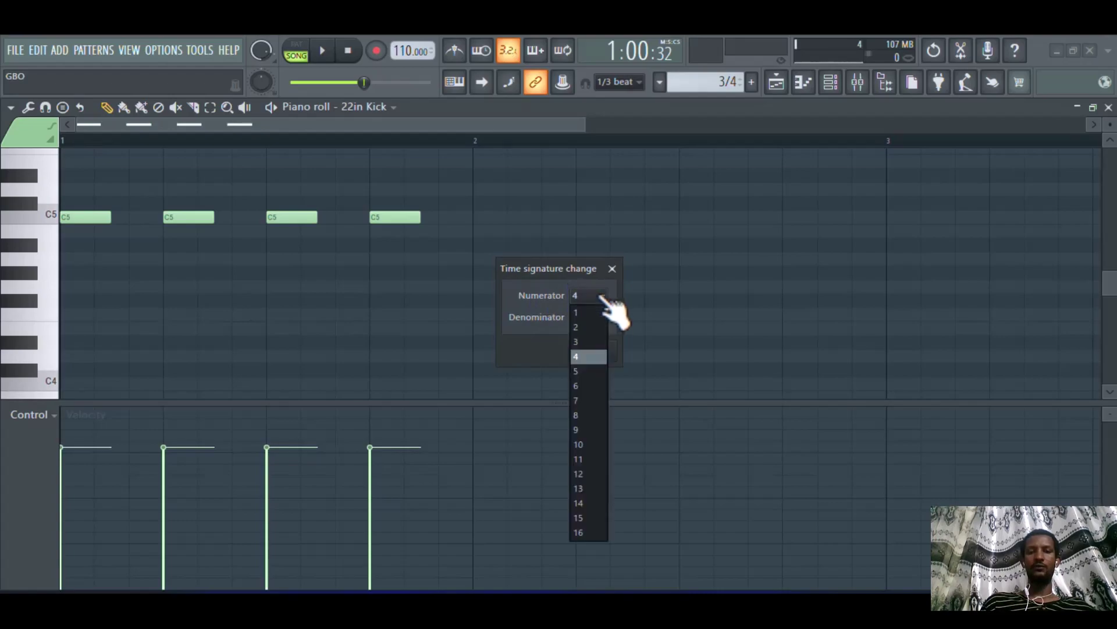
click(580, 344)
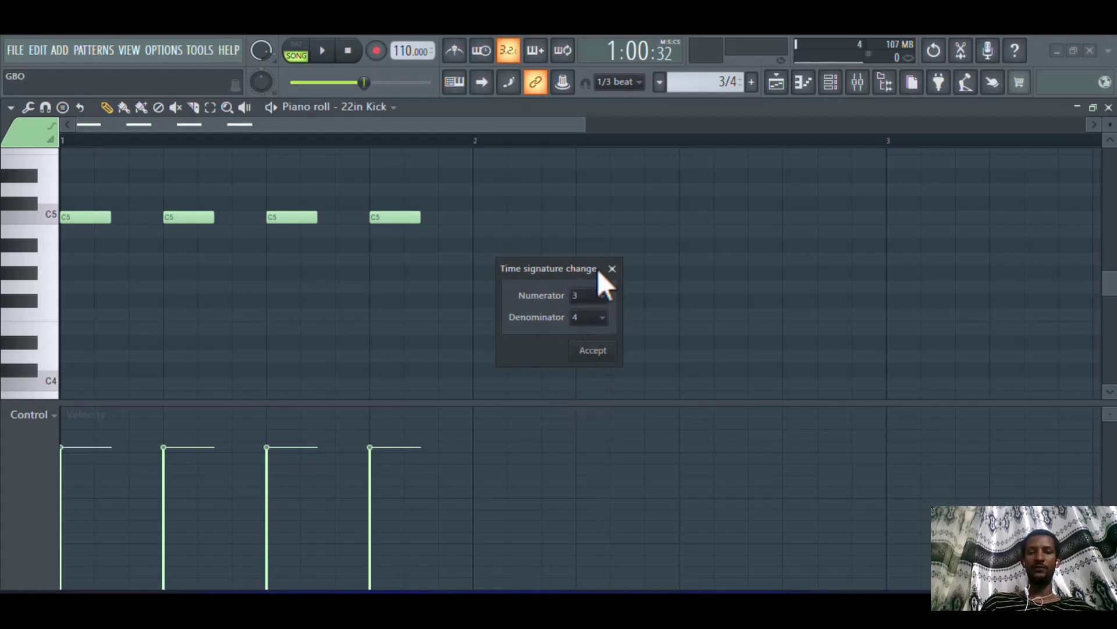
click(594, 351)
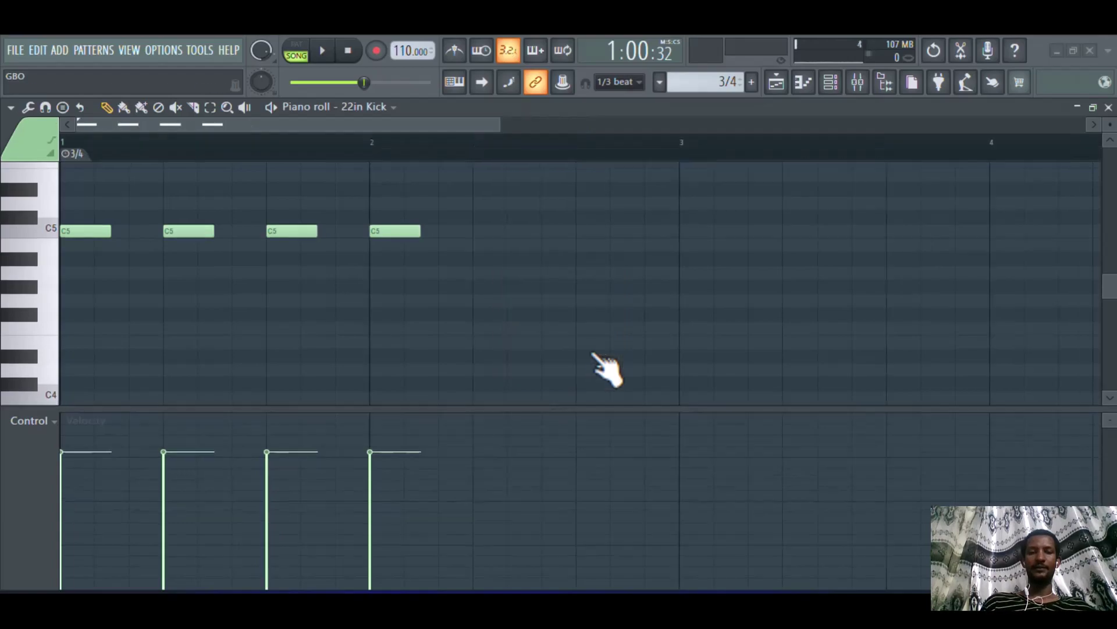
Delete the fourth kick note, leaving three C5 notes, and play the pattern.
right_click(382, 227)
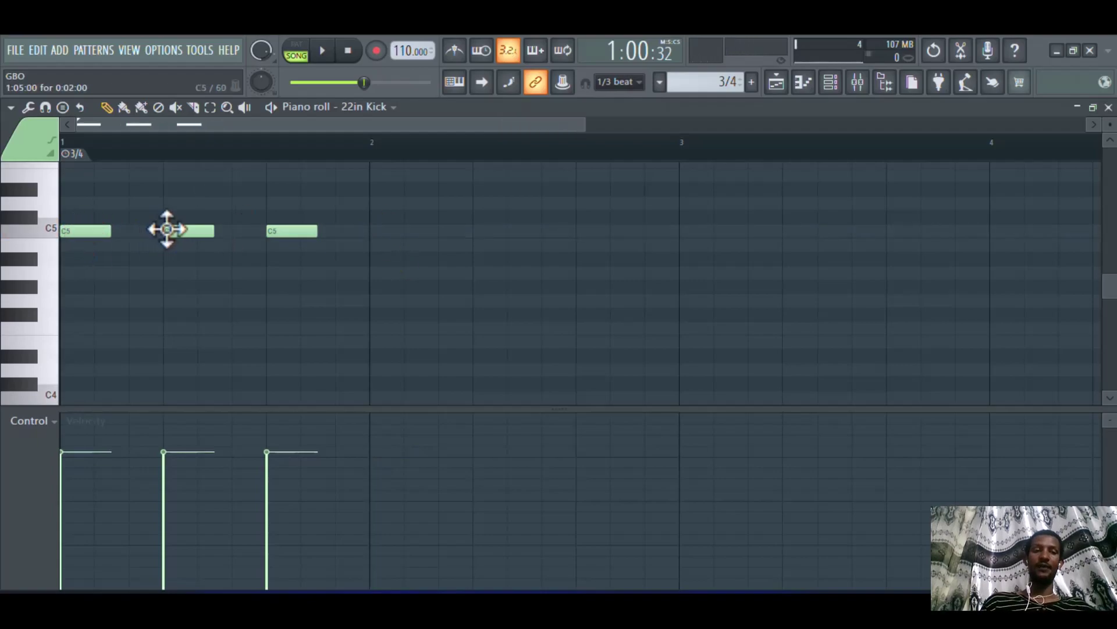
click(169, 228)
click(273, 229)
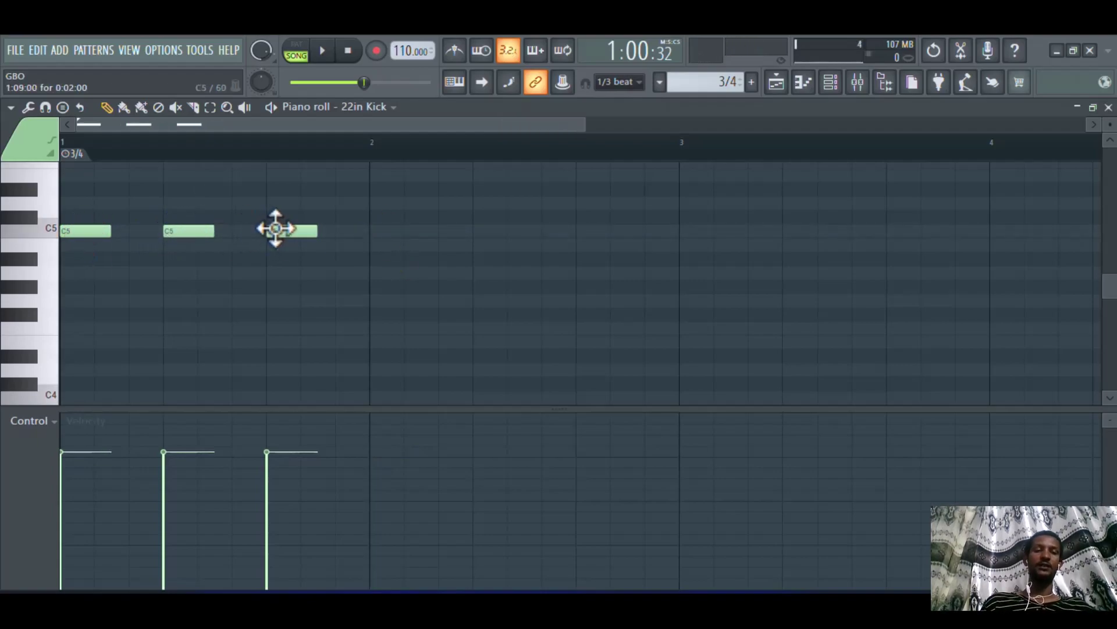
key(space)
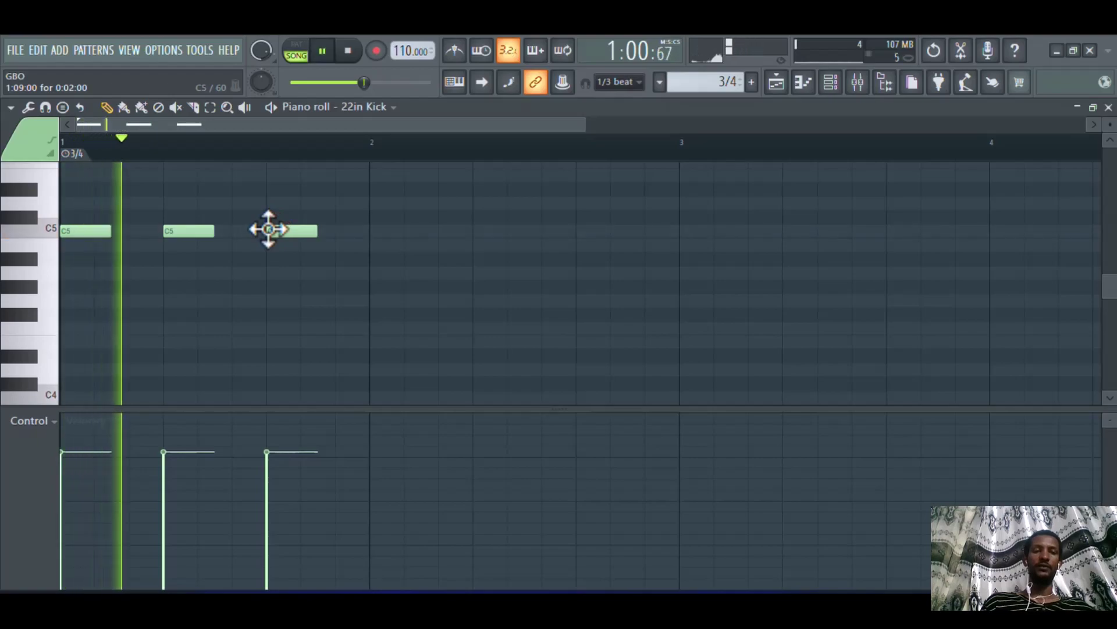
key(space)
Review and play the 707 CH notes across bars 1–5, then add a new empty Pattern 6.
click(1109, 107)
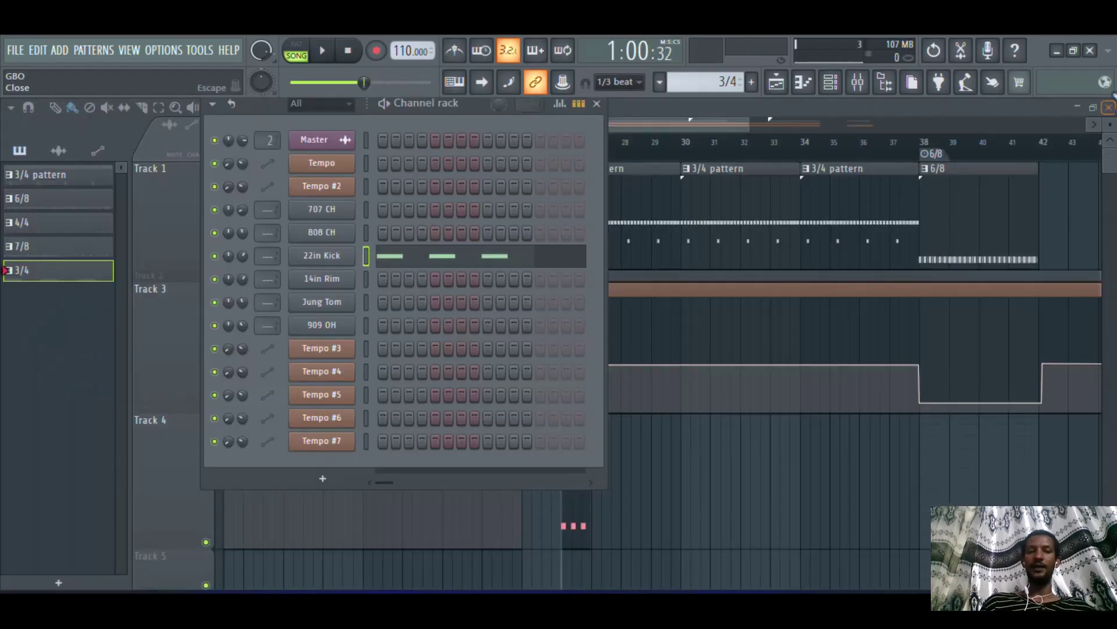
click(691, 155)
double_click(691, 158)
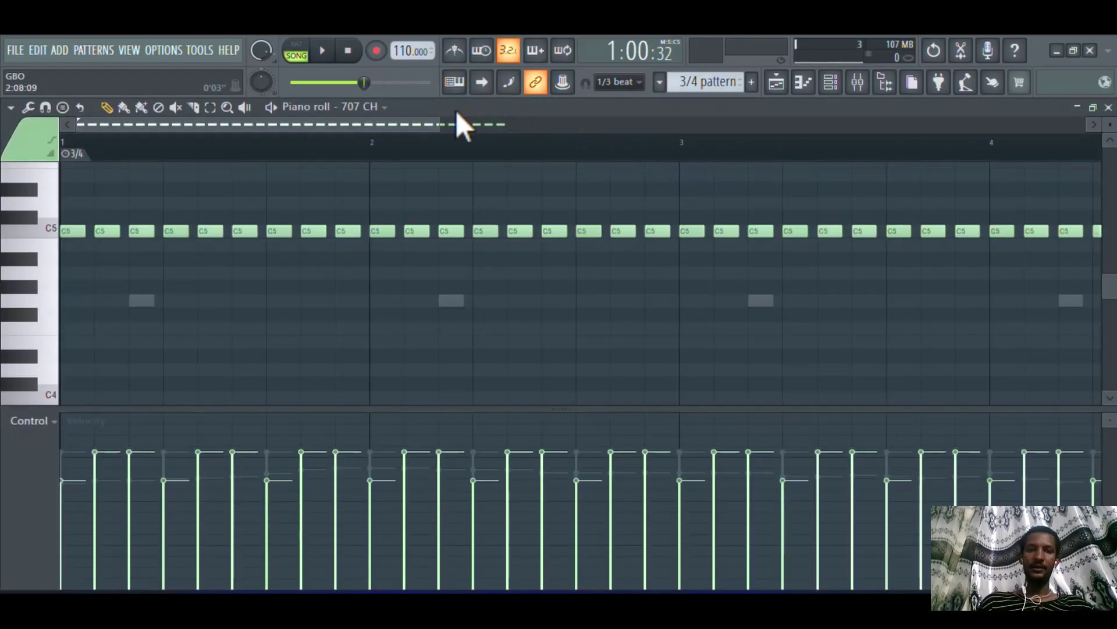
drag(440, 111, 672, 113)
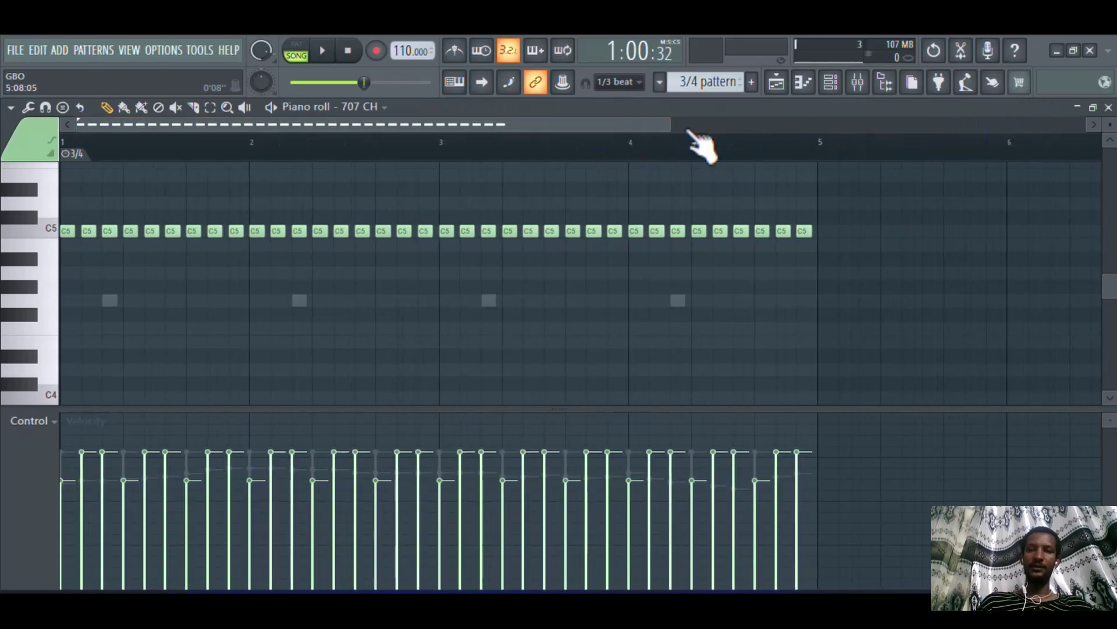
scroll(674, 111, right, 2)
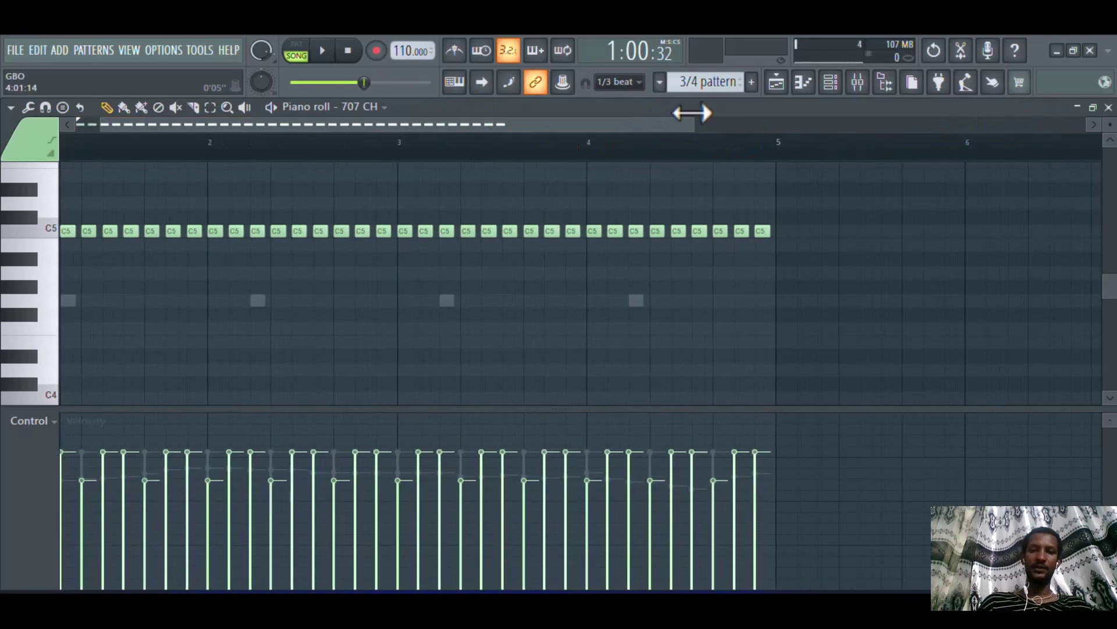
drag(692, 112, 311, 127)
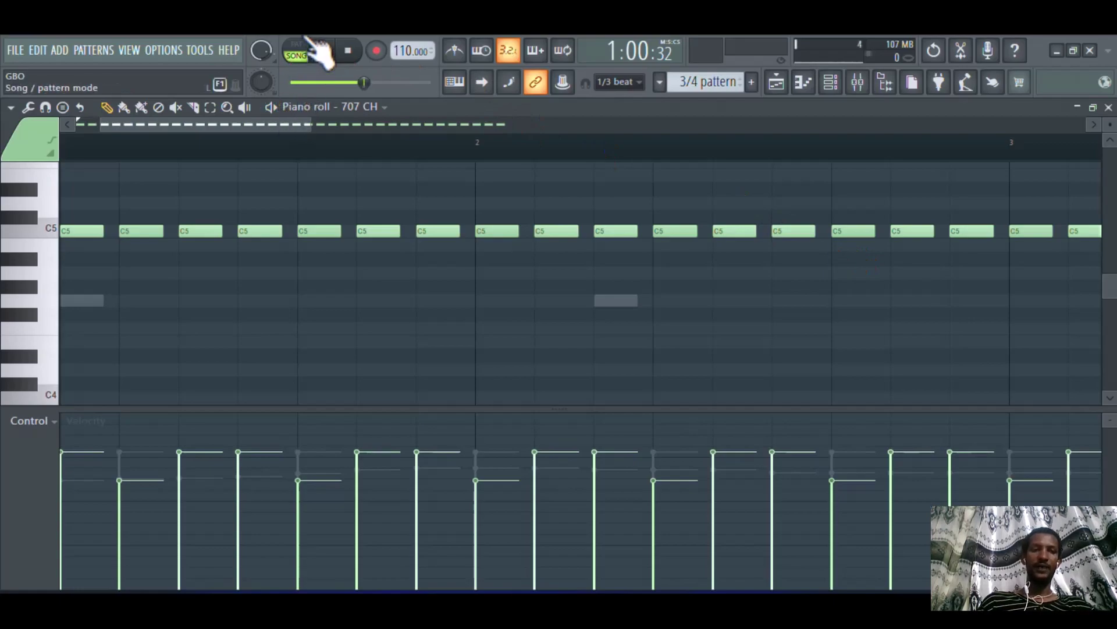
key(space)
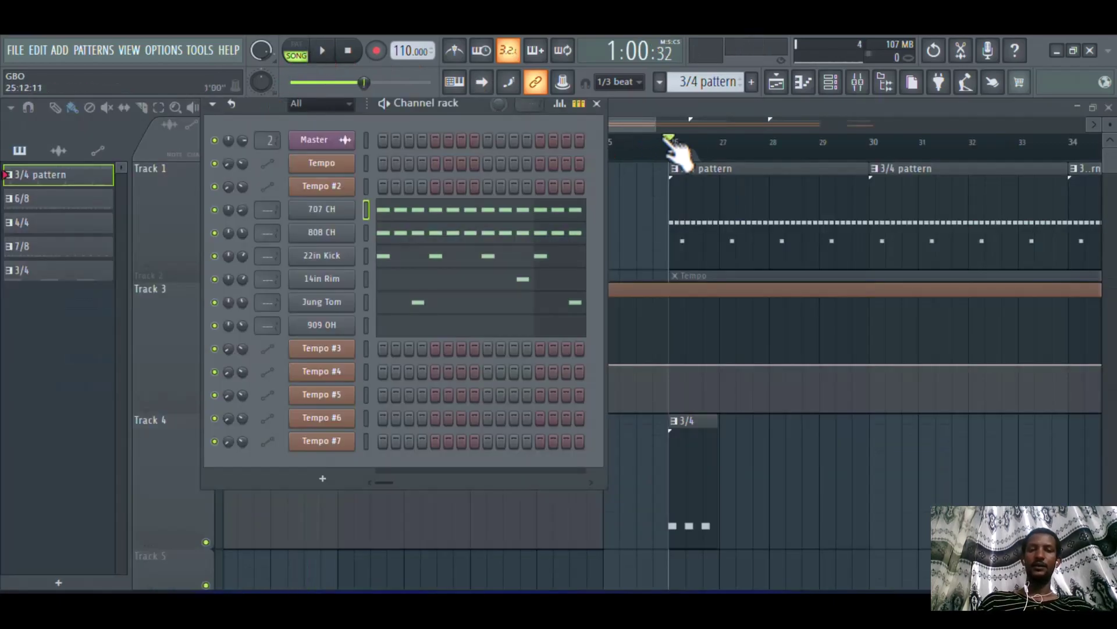
click(641, 103)
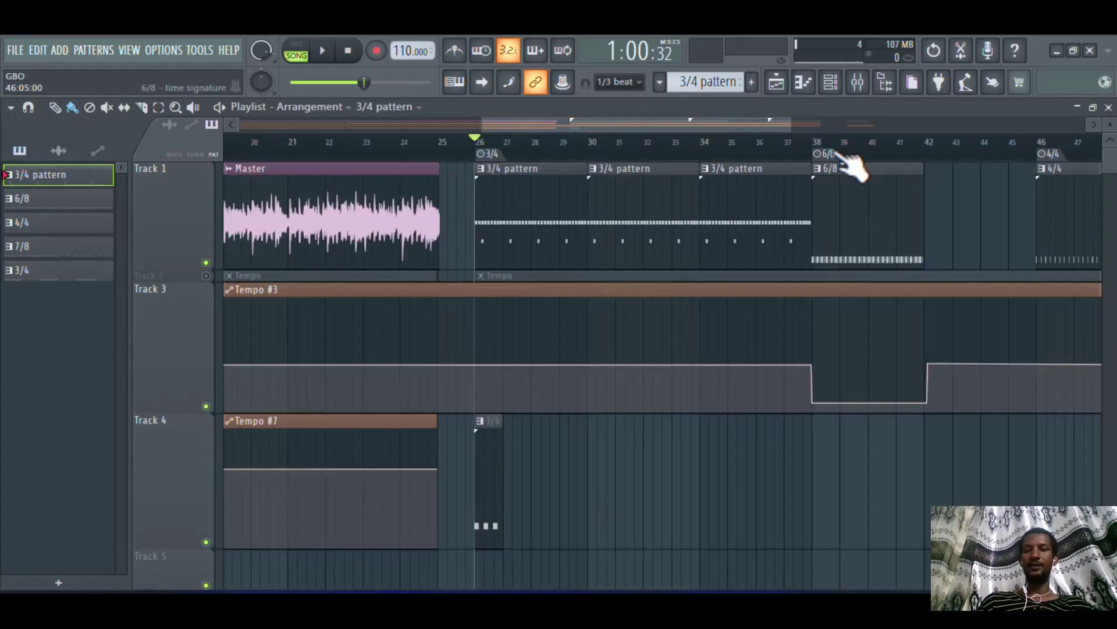
click(751, 81)
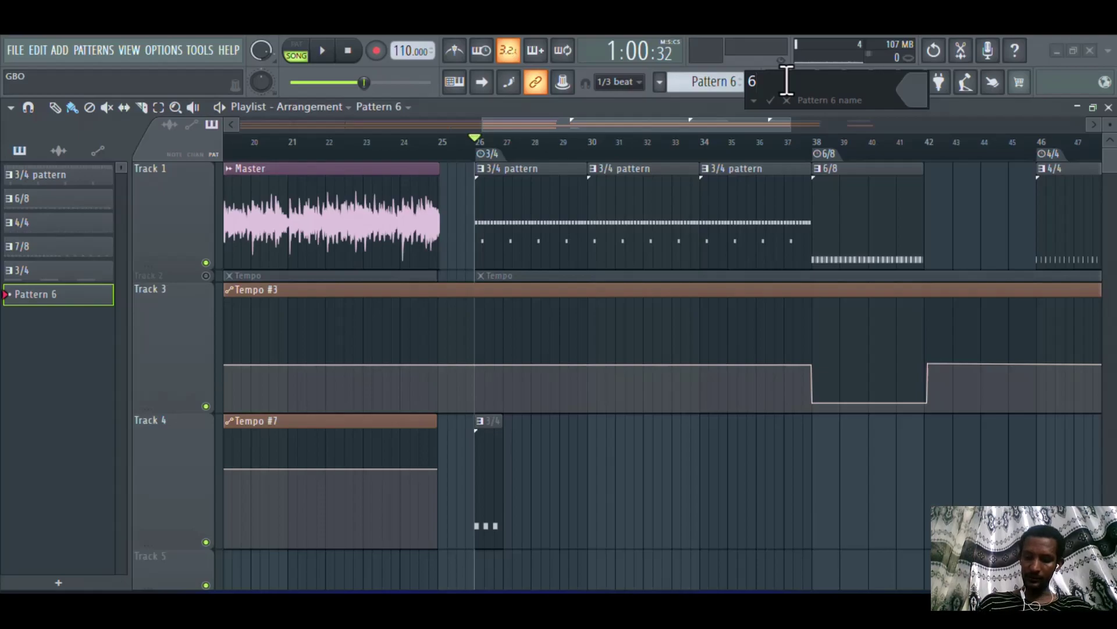
Name the new pattern '6/8' and paint its clip on Track 4 at bar 38.
text(6/8)
key(Return)
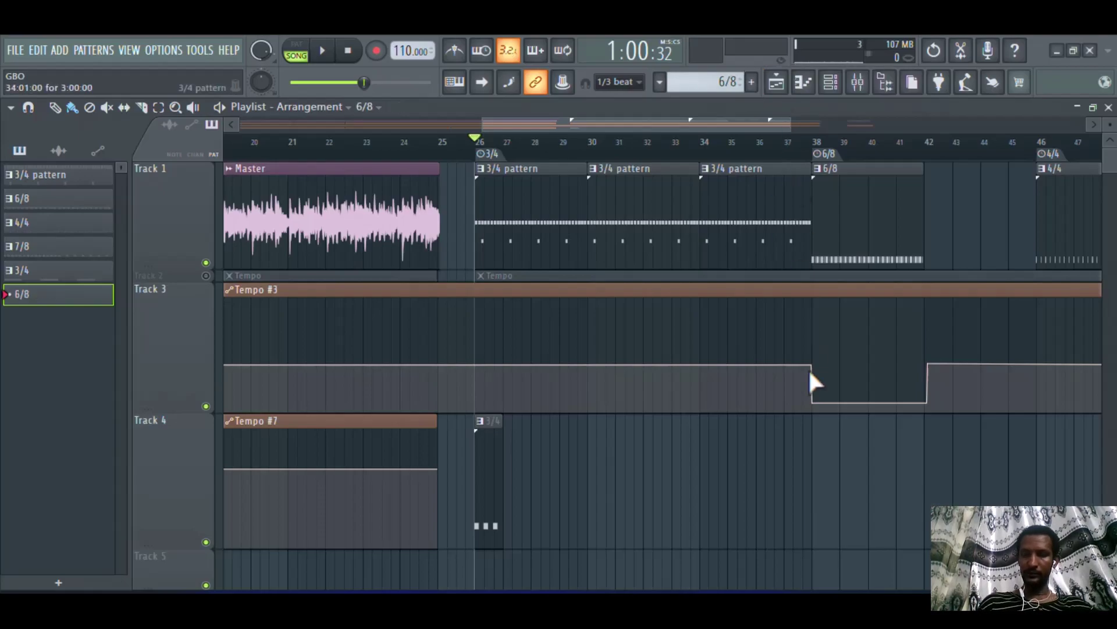
click(814, 483)
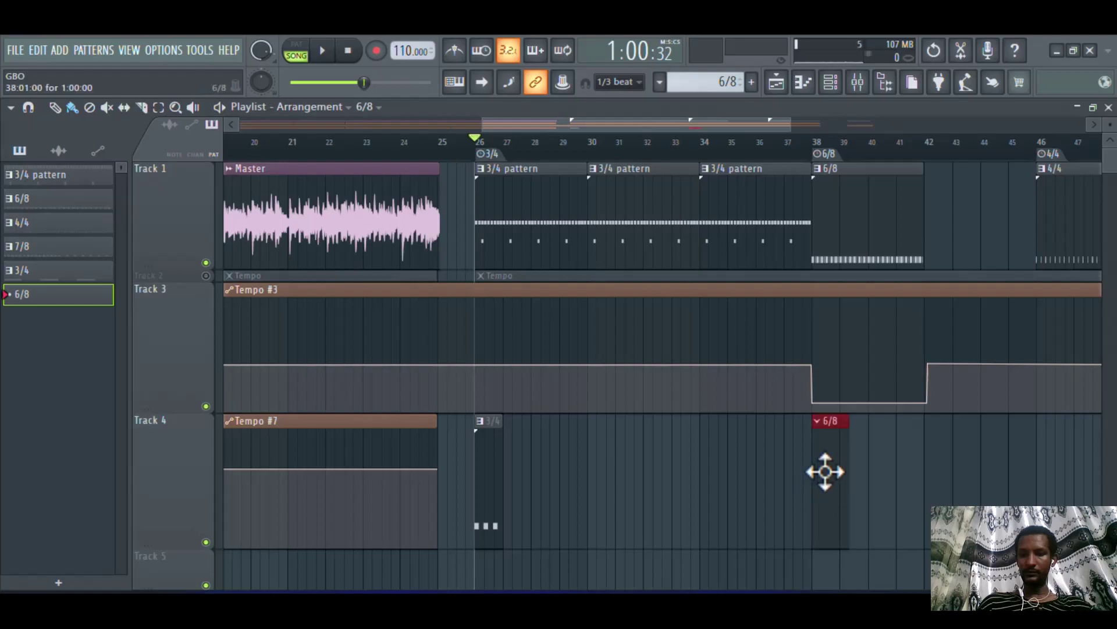
Preview the 6/8 clip and open its channel rack for editing.
click(818, 422)
click(822, 427)
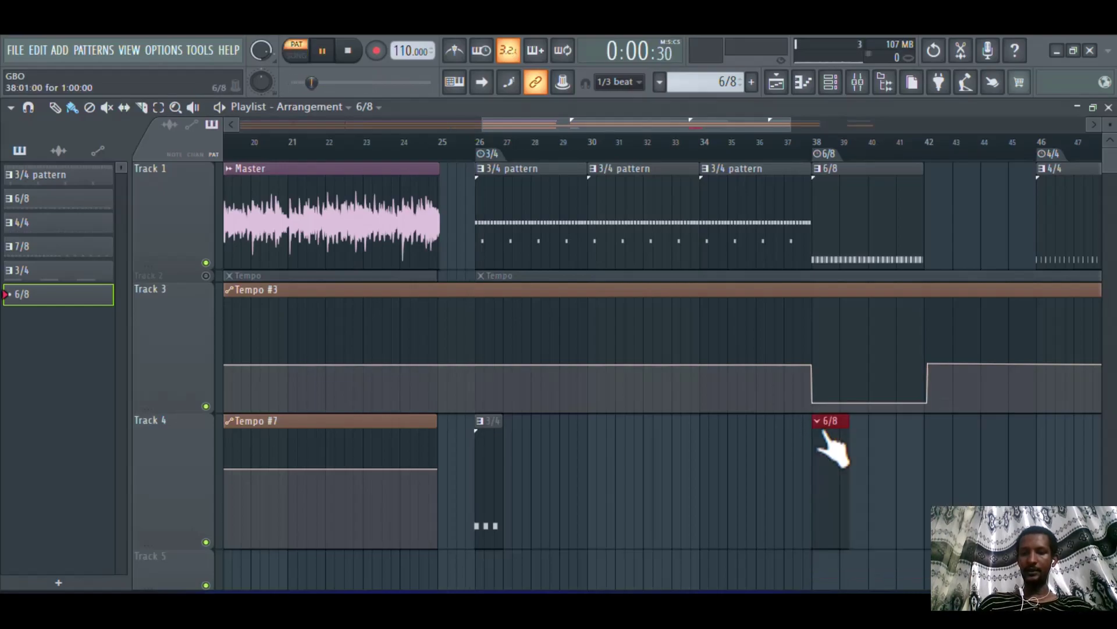
click(822, 423)
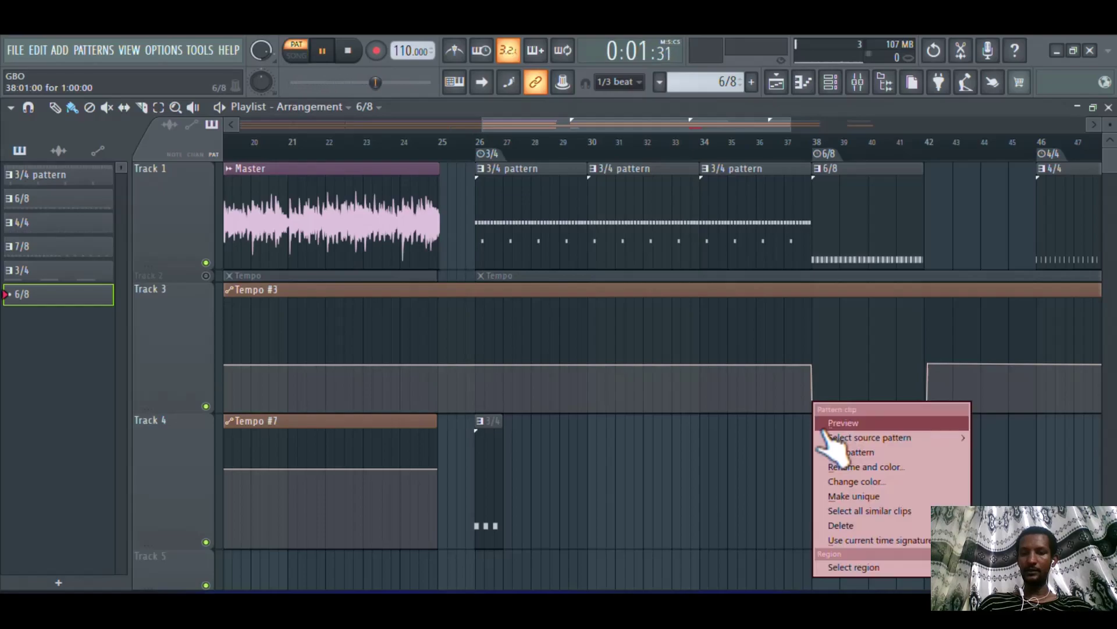
click(854, 457)
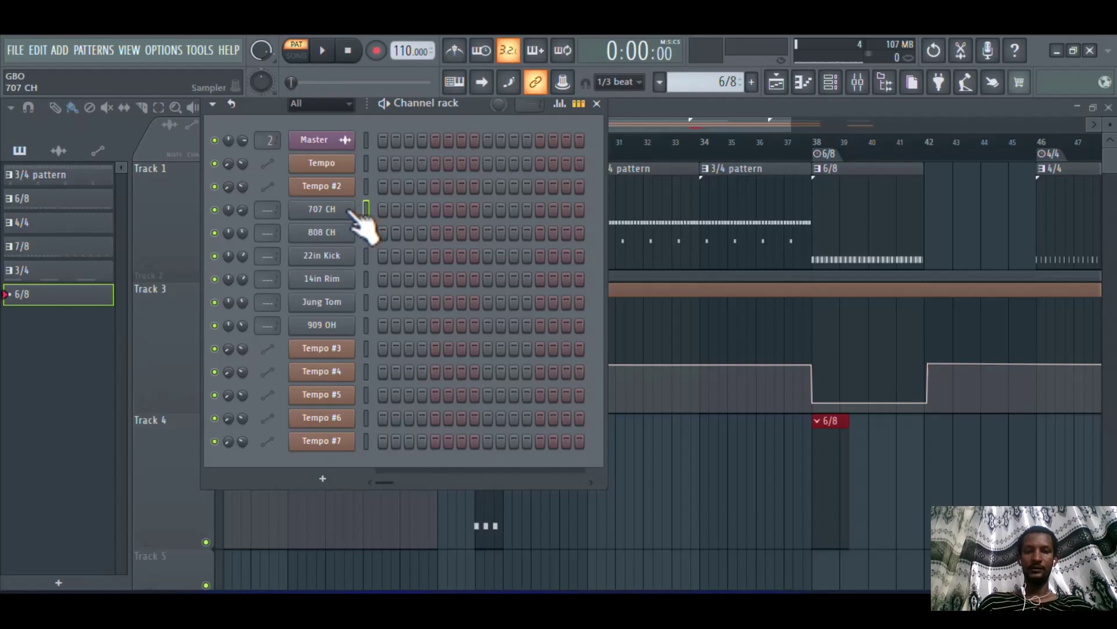
Open the 22in Kick piano roll in the 6/8 pattern and draw C5 notes on beats 1–4.
right_click(336, 256)
click(391, 256)
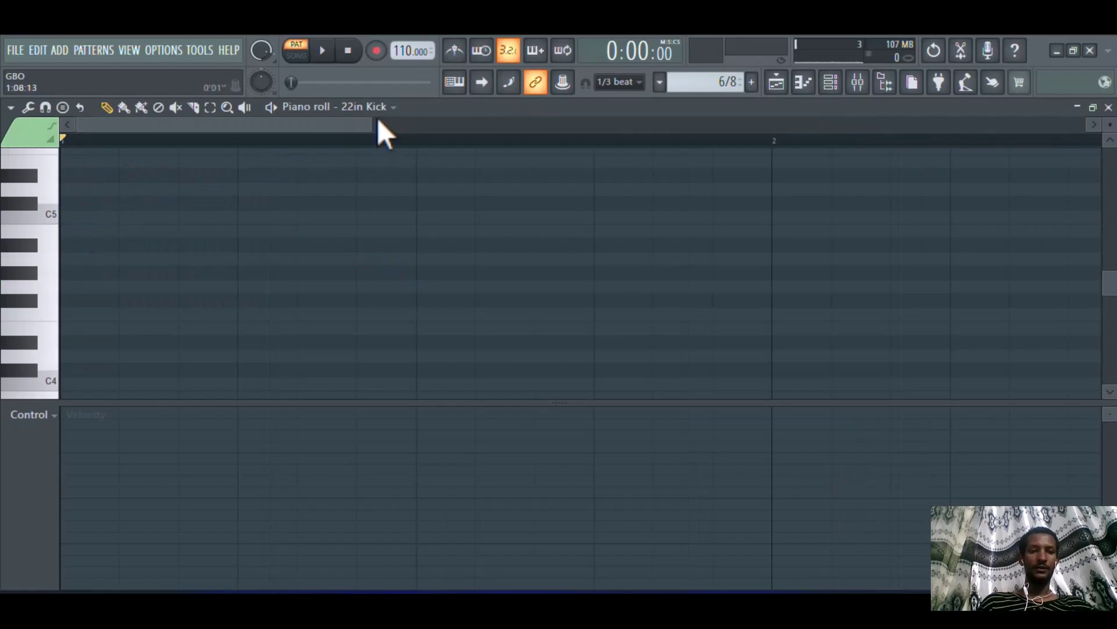
drag(371, 124, 533, 133)
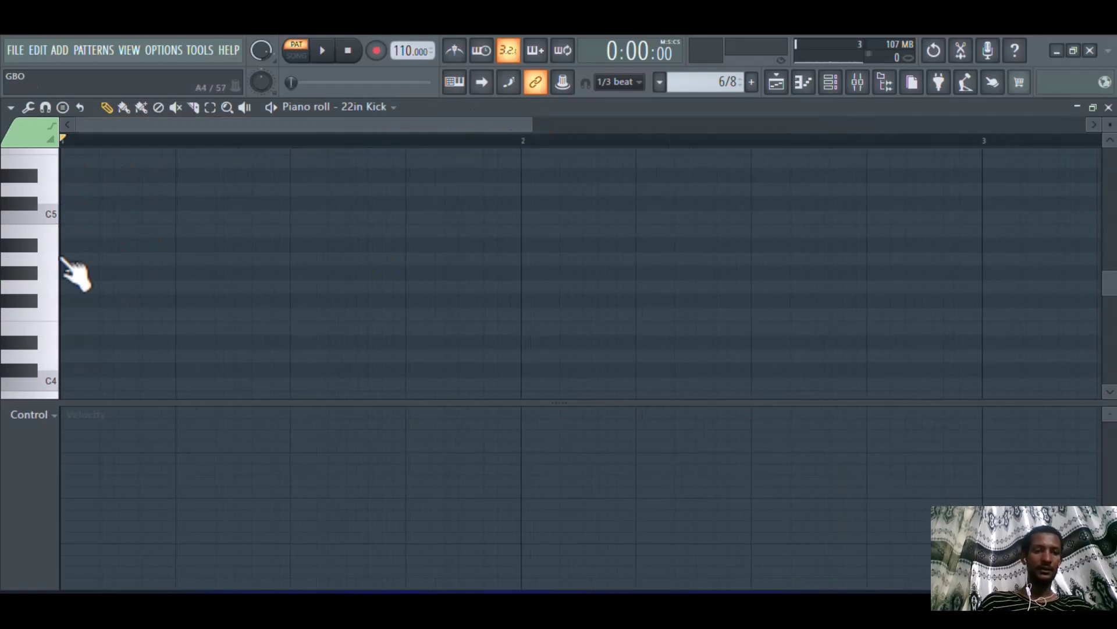
click(66, 216)
click(180, 231)
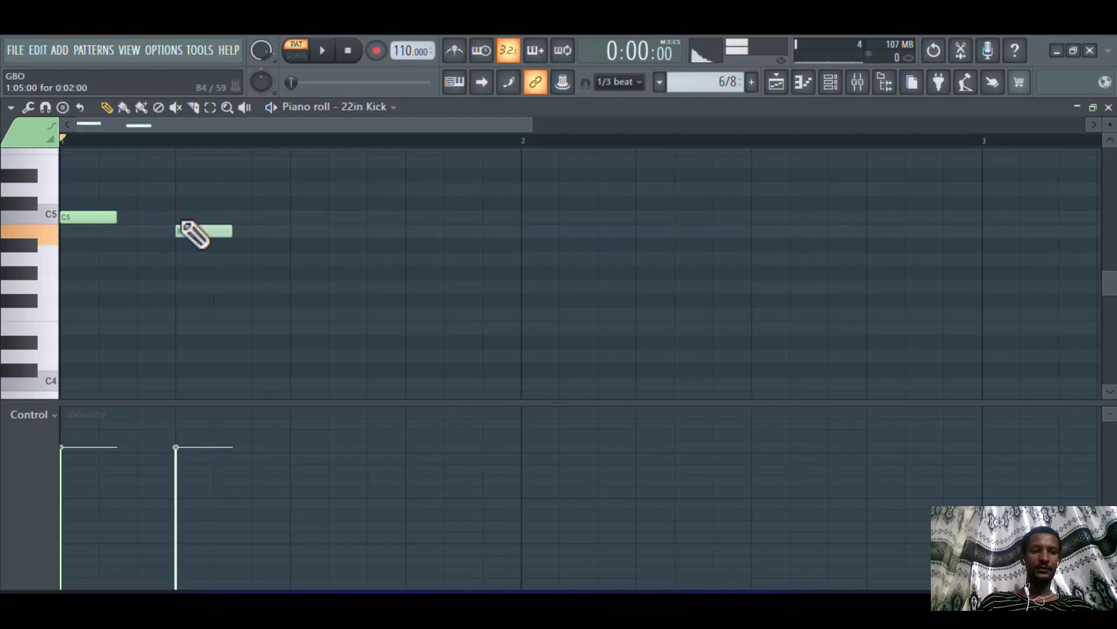
click(294, 216)
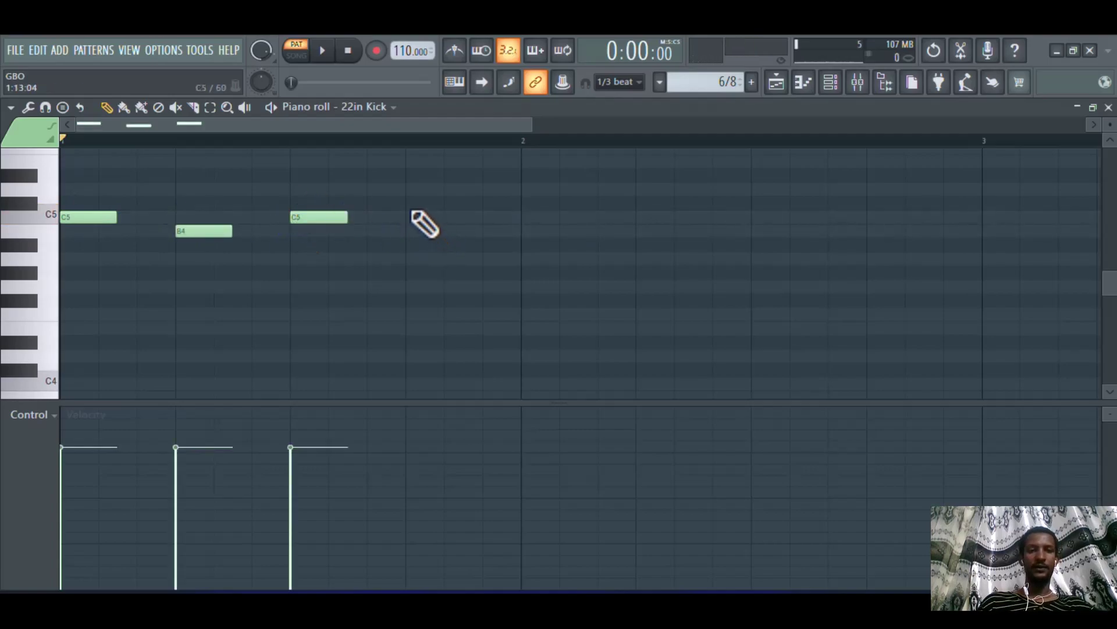
click(413, 217)
drag(225, 232, 207, 206)
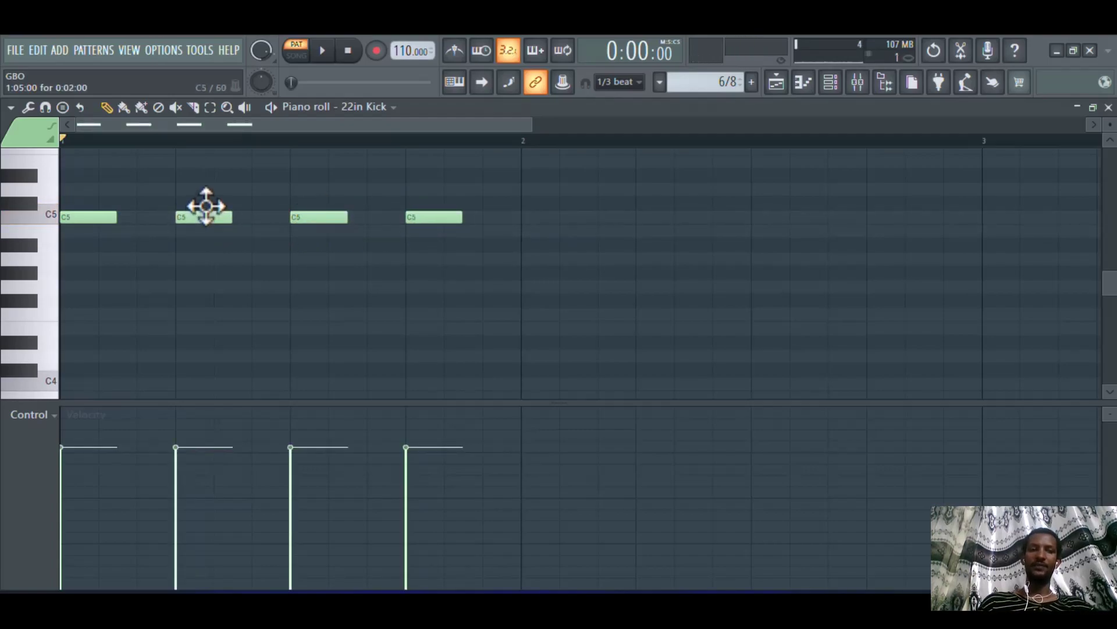
Insert a time-signature change with numerator 6 and denominator 8 at bar 1.
click(12, 106)
mouse_move(26, 126)
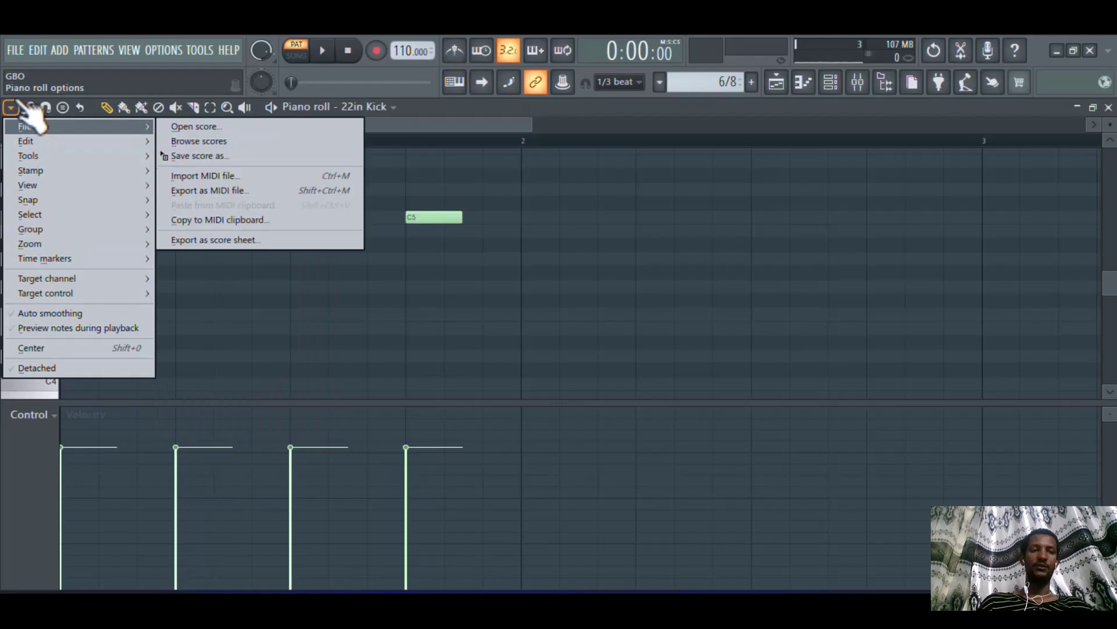
click(12, 107)
click(11, 106)
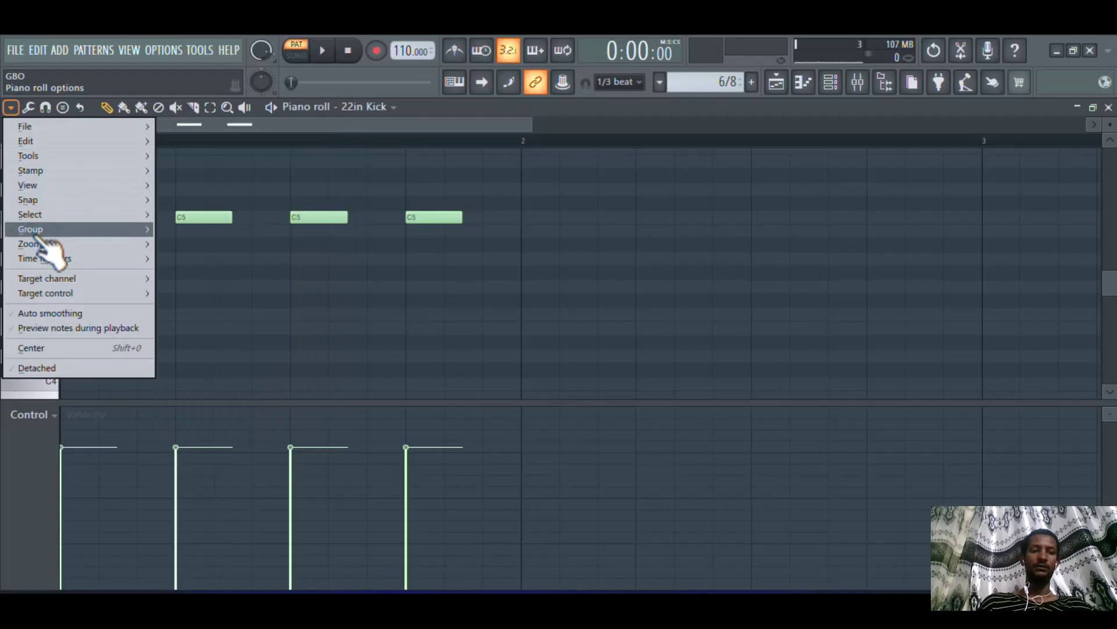
mouse_move(64, 262)
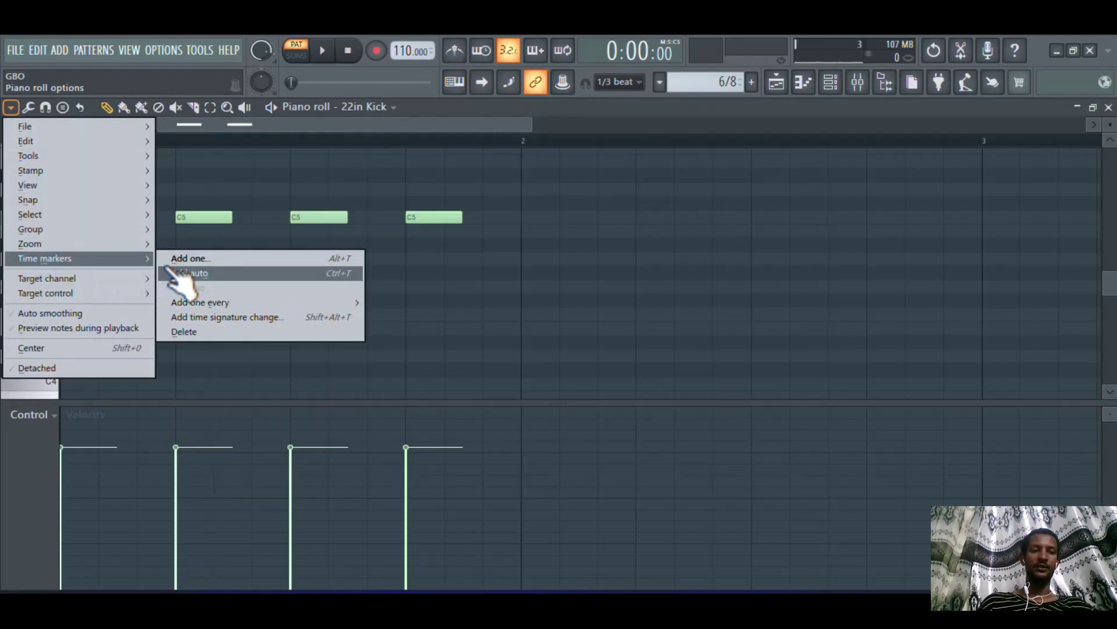
click(227, 318)
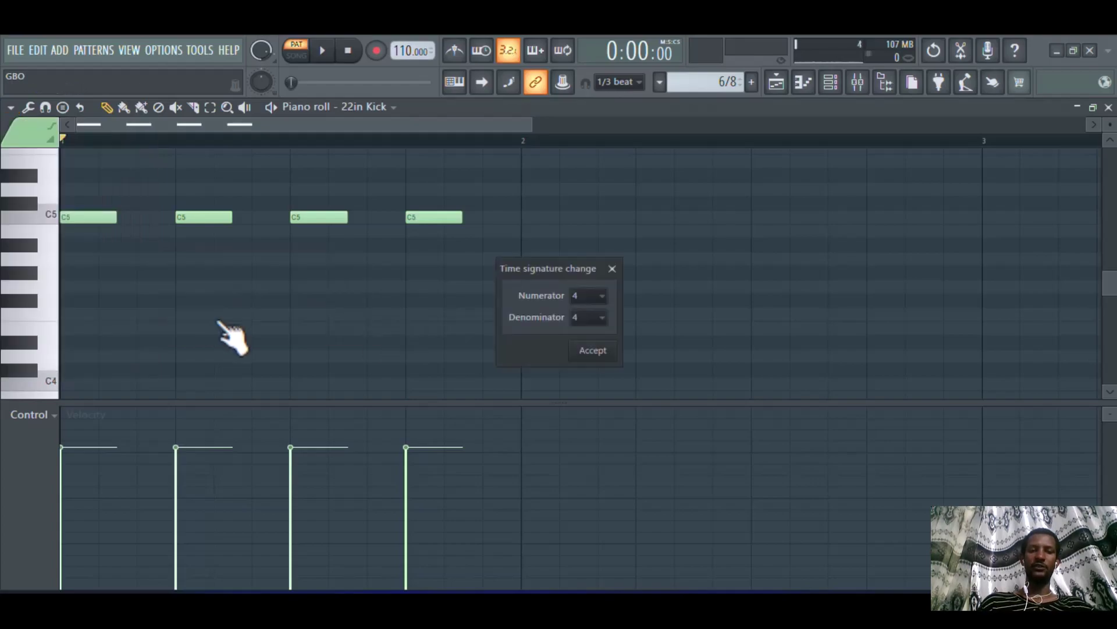
click(603, 296)
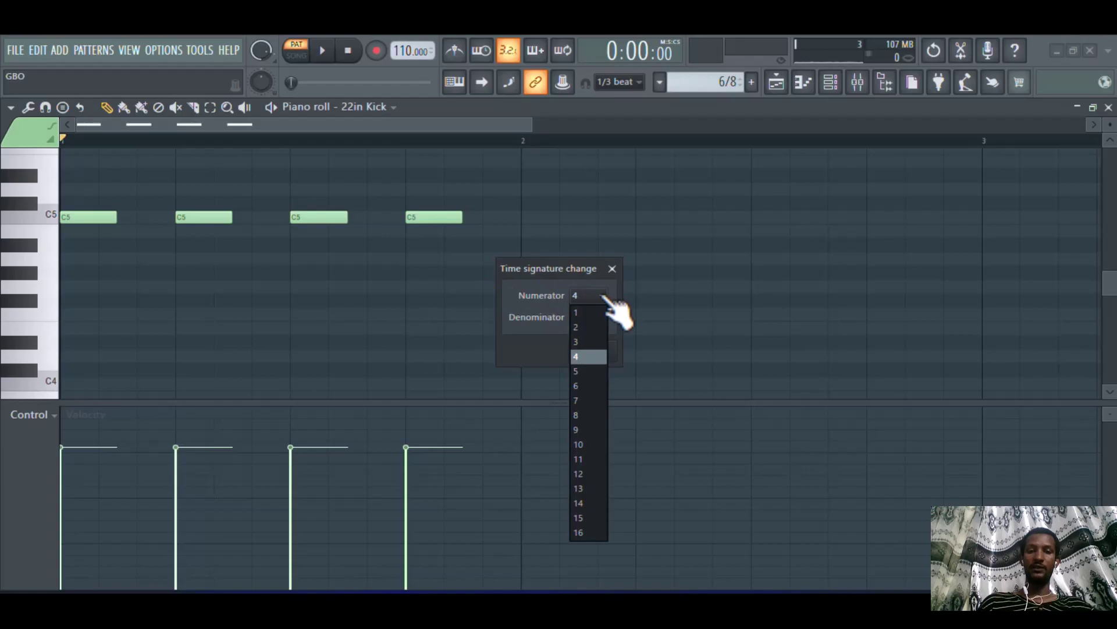
click(582, 387)
click(604, 317)
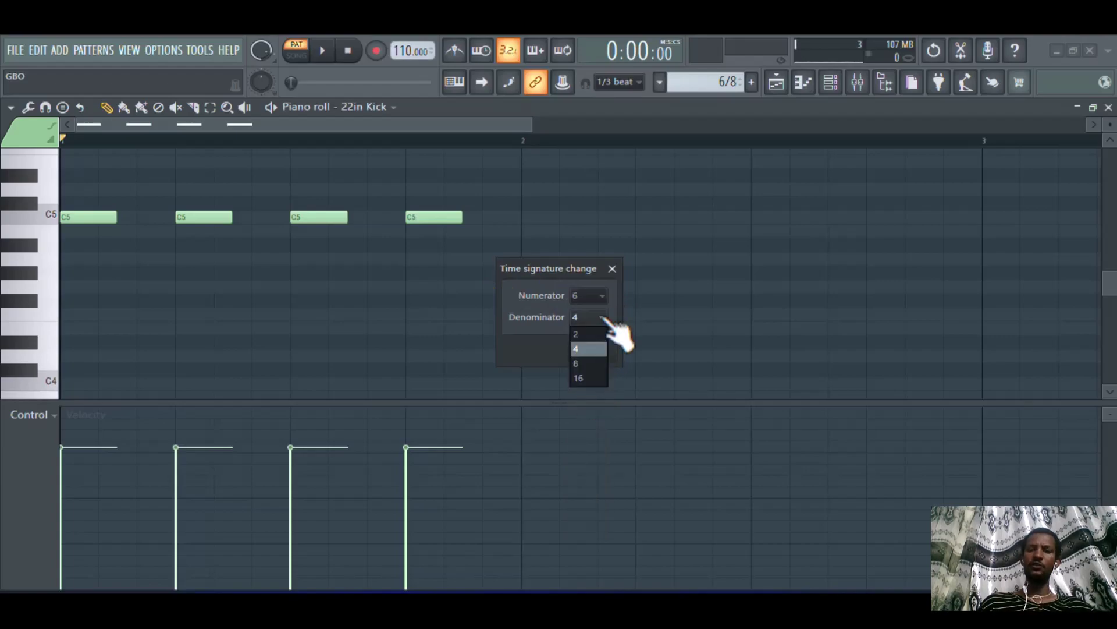
click(579, 371)
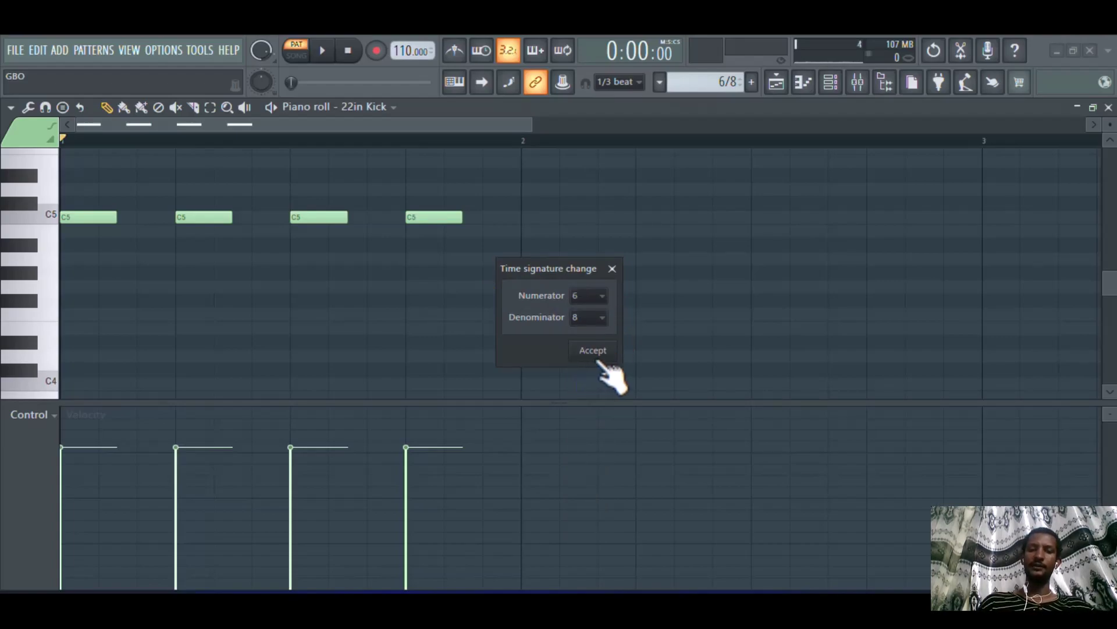
click(594, 351)
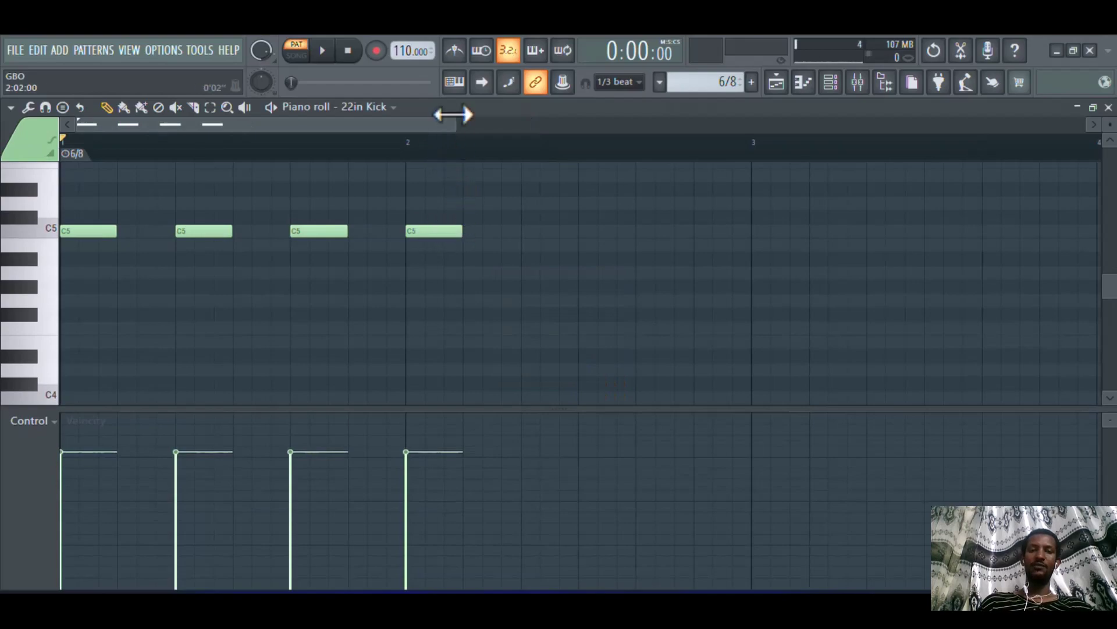
Delete the fourth note, shorten the other three, and add three C5 notes to make six.
drag(456, 114, 305, 118)
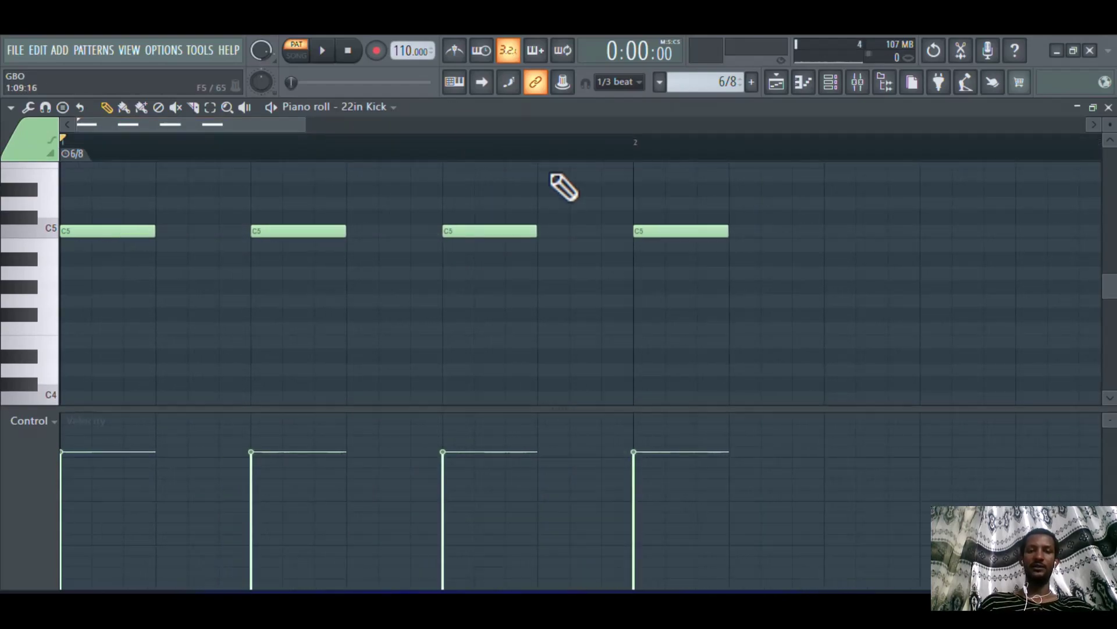
right_click(669, 221)
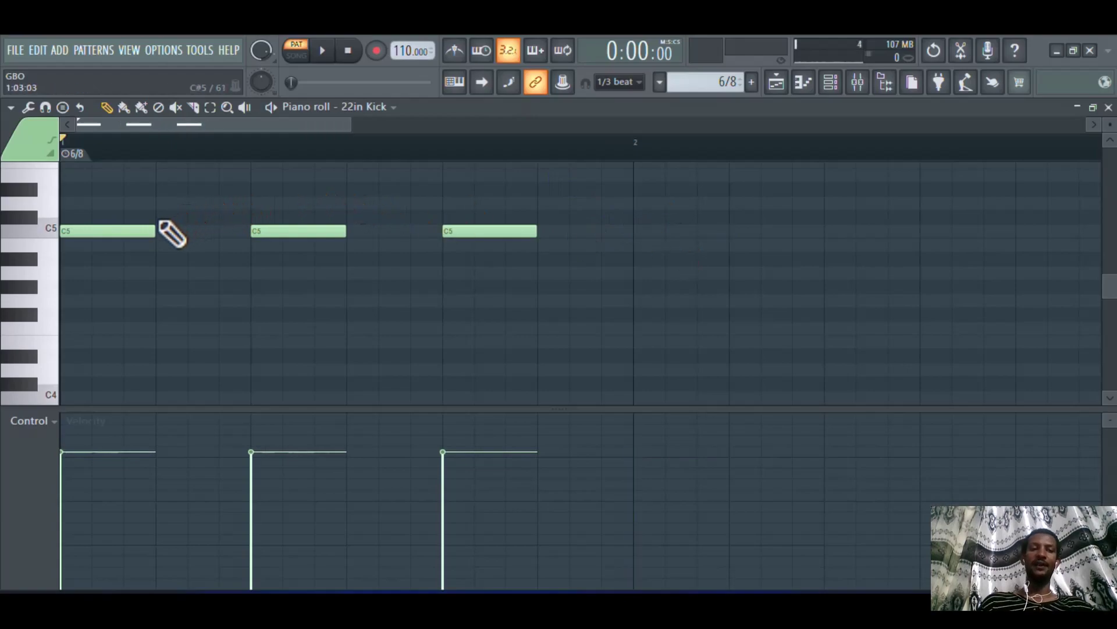
drag(565, 239, 19, 225)
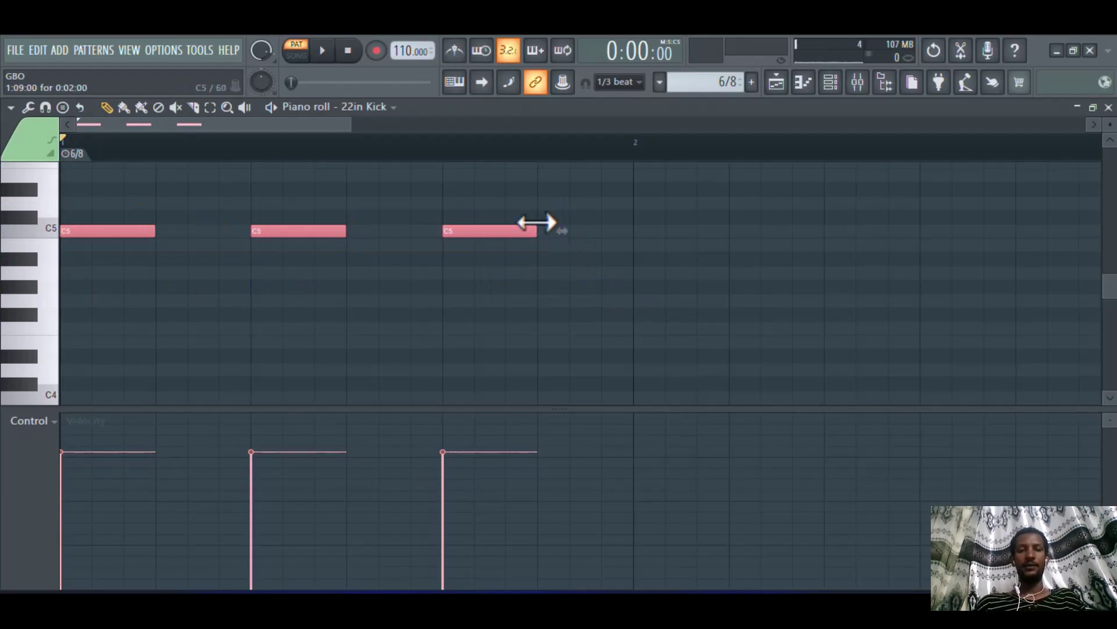
drag(537, 224, 485, 227)
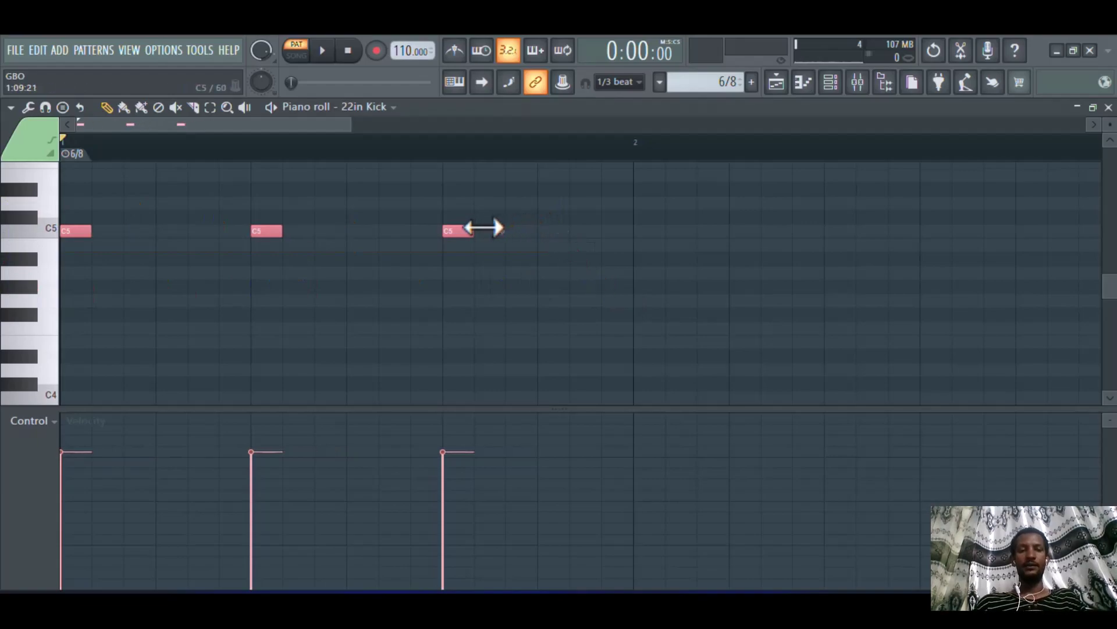
click(158, 230)
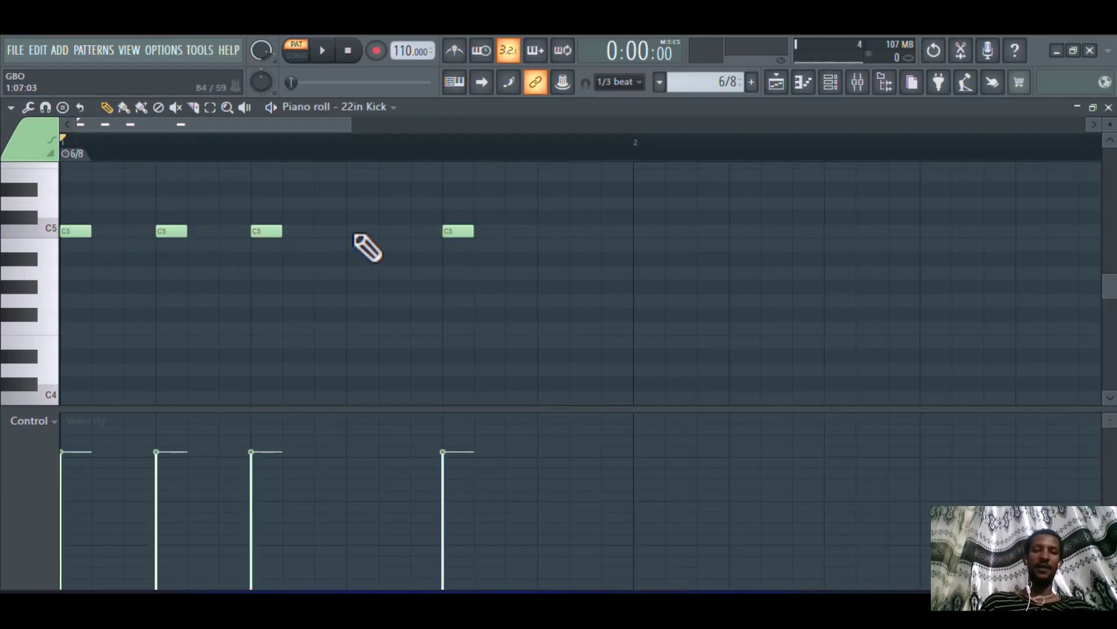
click(352, 229)
click(543, 230)
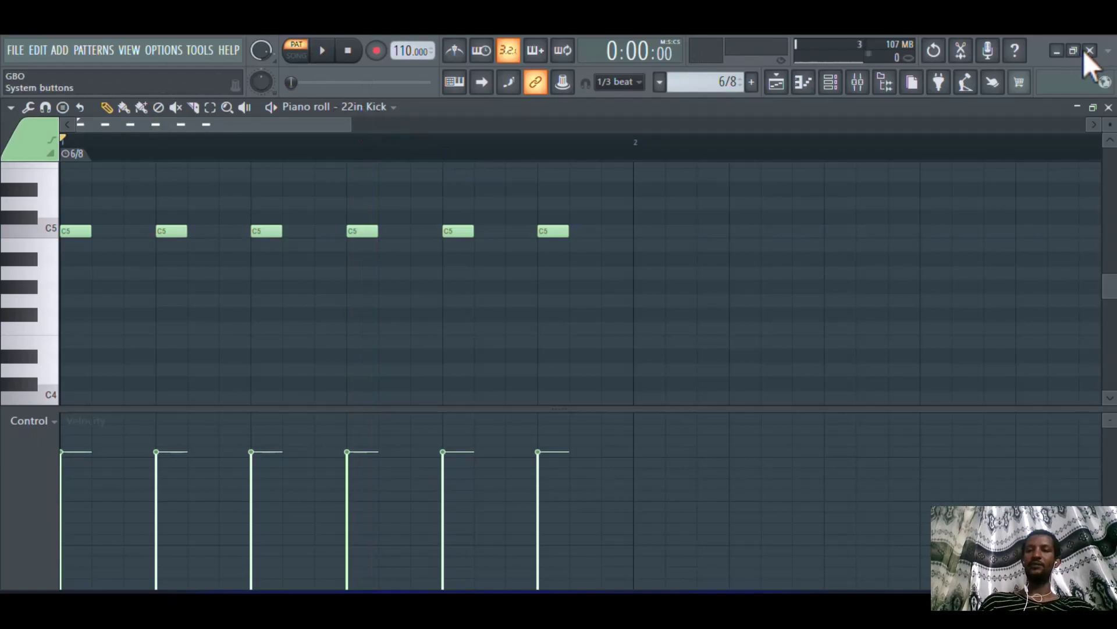
click(1109, 108)
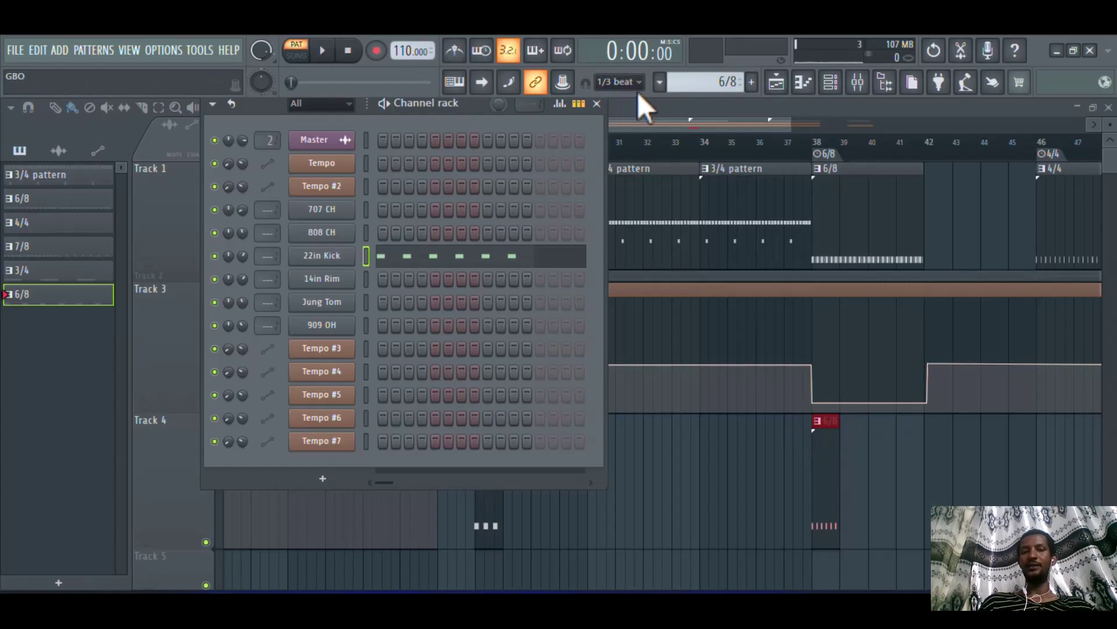
Delete Track 4's 6/8 clip and view the Track 1 6/8 pattern's 22in Kick notes.
key(F6)
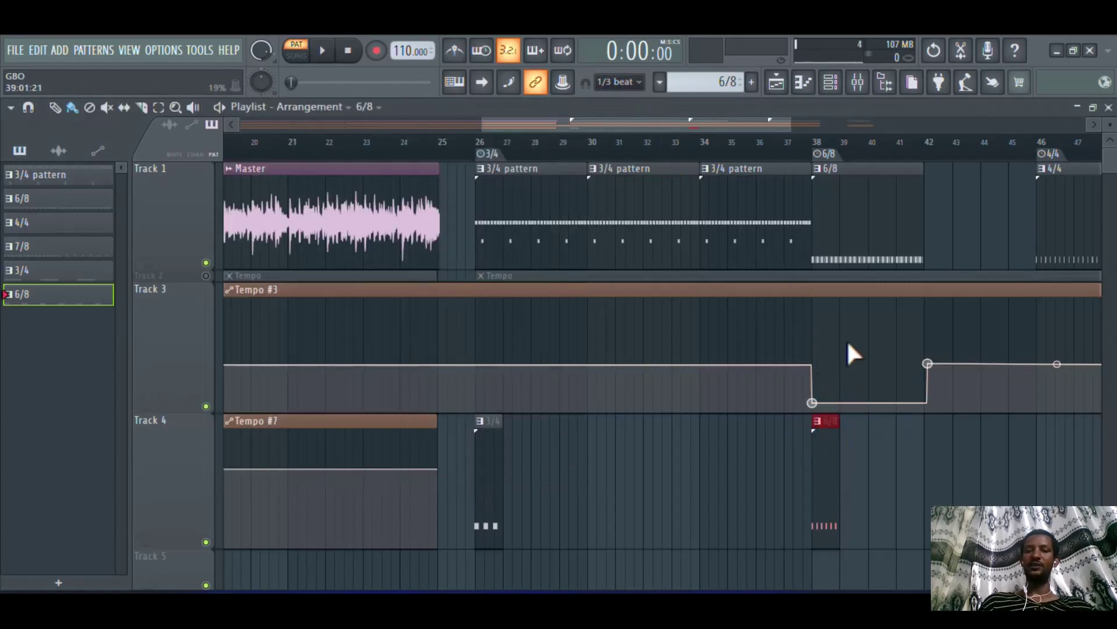
right_click(827, 430)
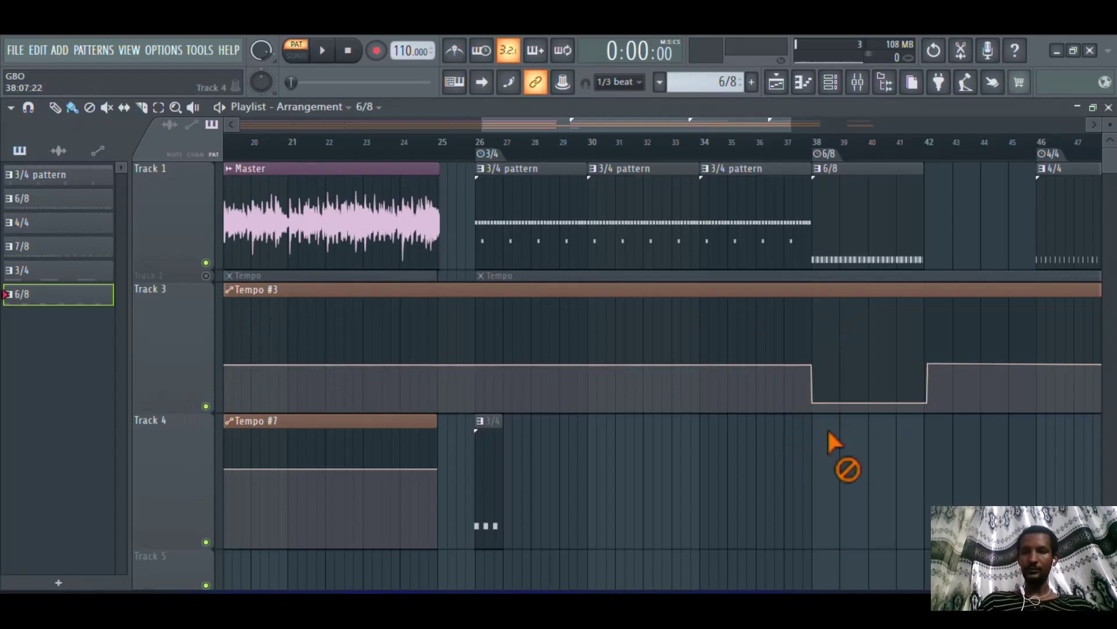
double_click(827, 161)
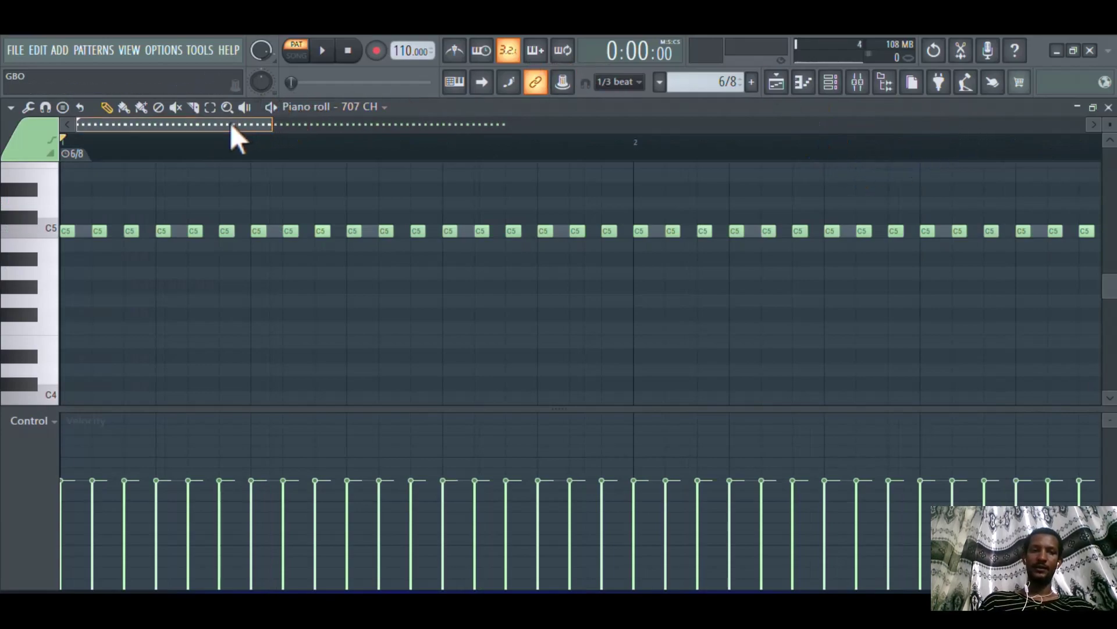
click(385, 107)
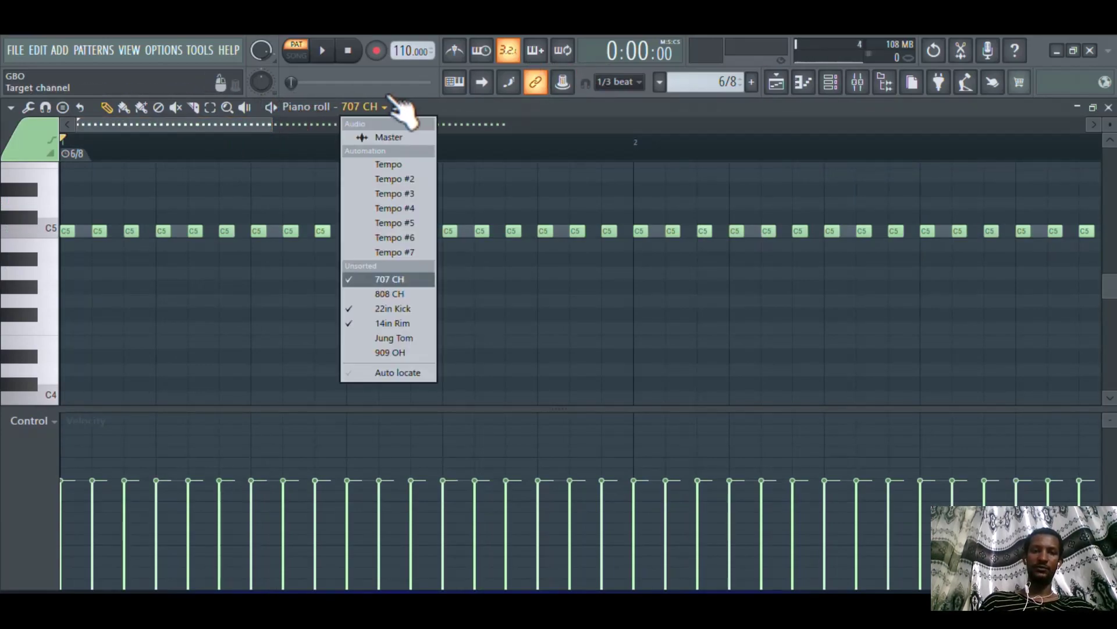
click(401, 309)
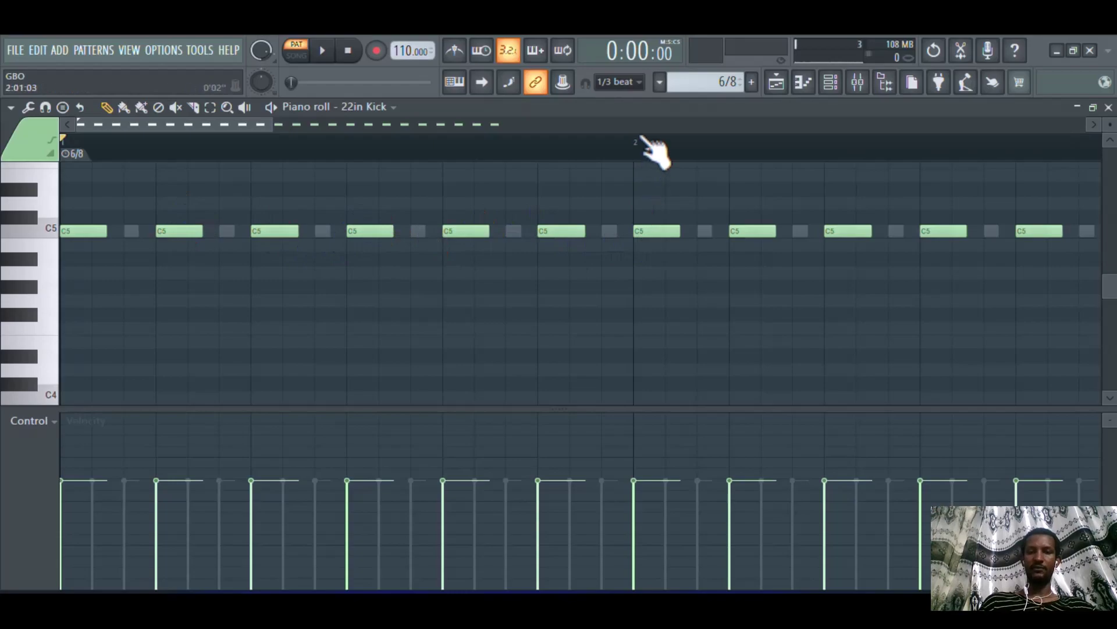
scroll(291, 116, down, 5)
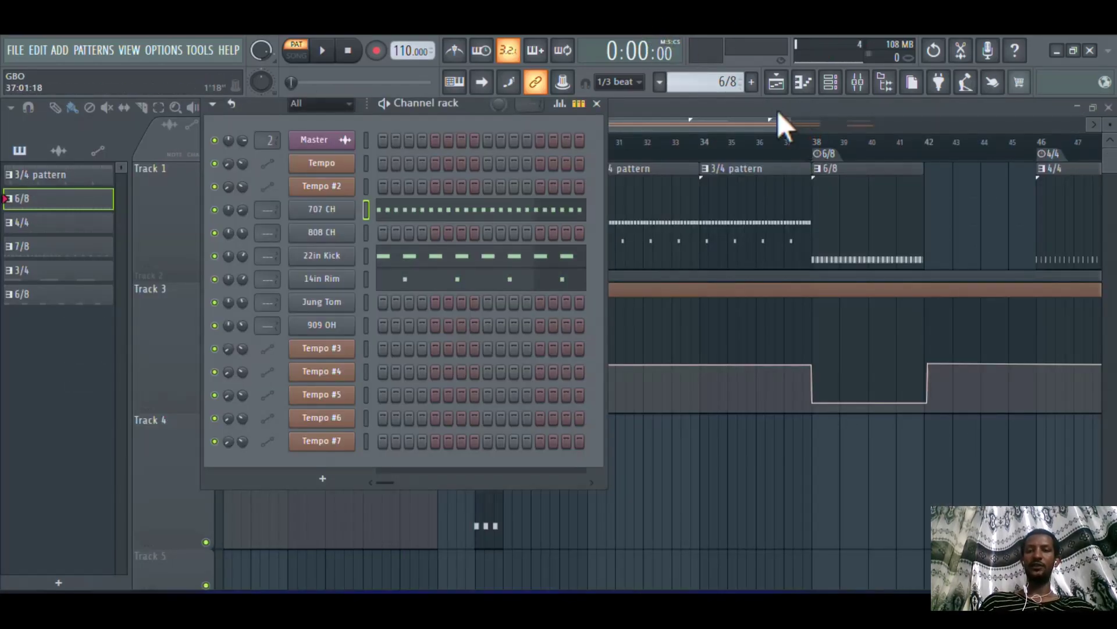
Play the arrangement through the 6/8 section at 70 BPM, then stop and scroll right toward bar 46.
click(778, 111)
key(space)
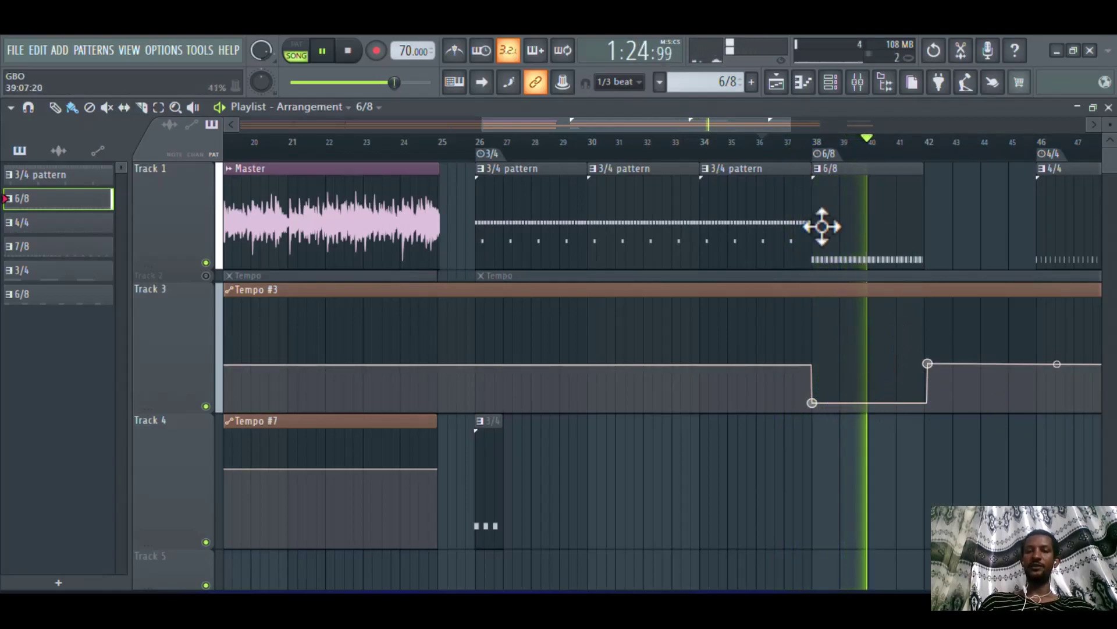
key(space)
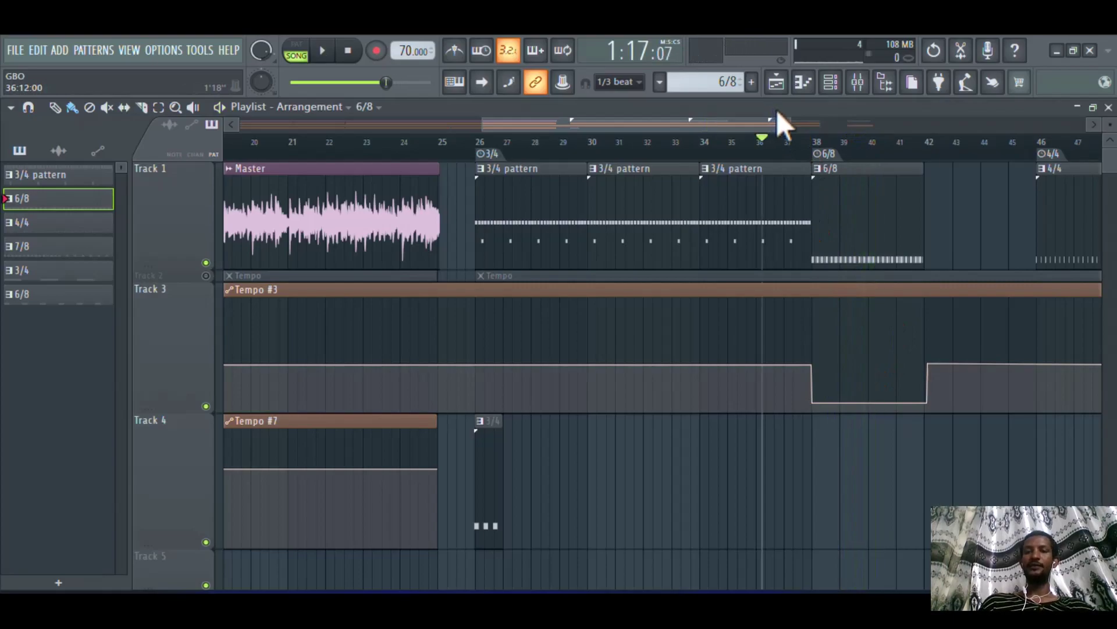
drag(766, 113, 885, 109)
At bar 46, add a 4/4 time-signature marker to the 808 CH pattern, replacing the existing one.
click(718, 155)
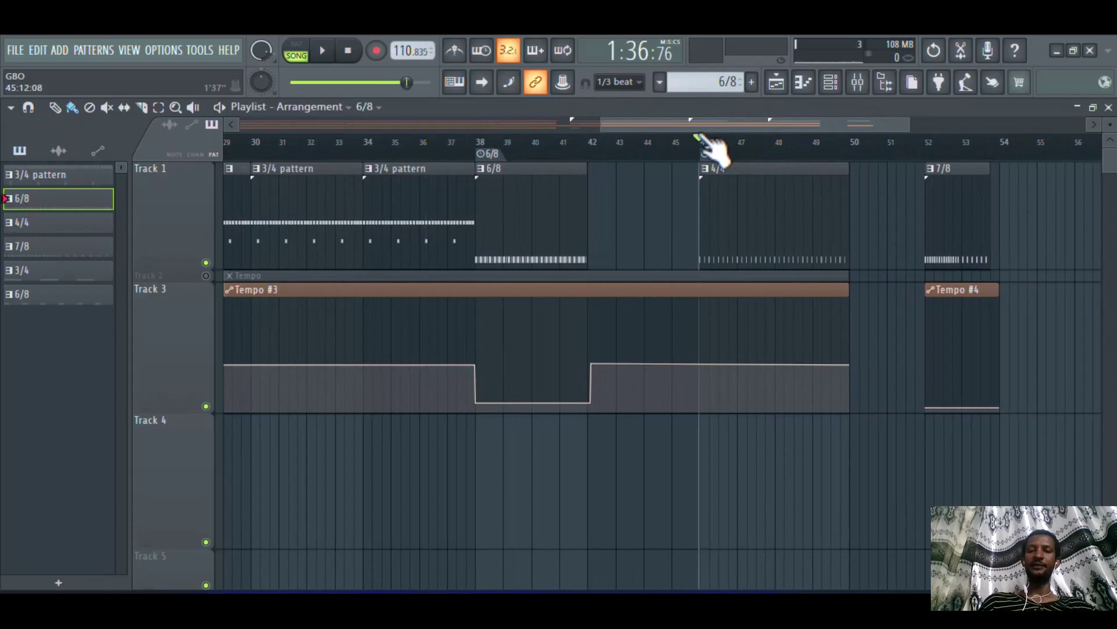
mouse_move(108, 261)
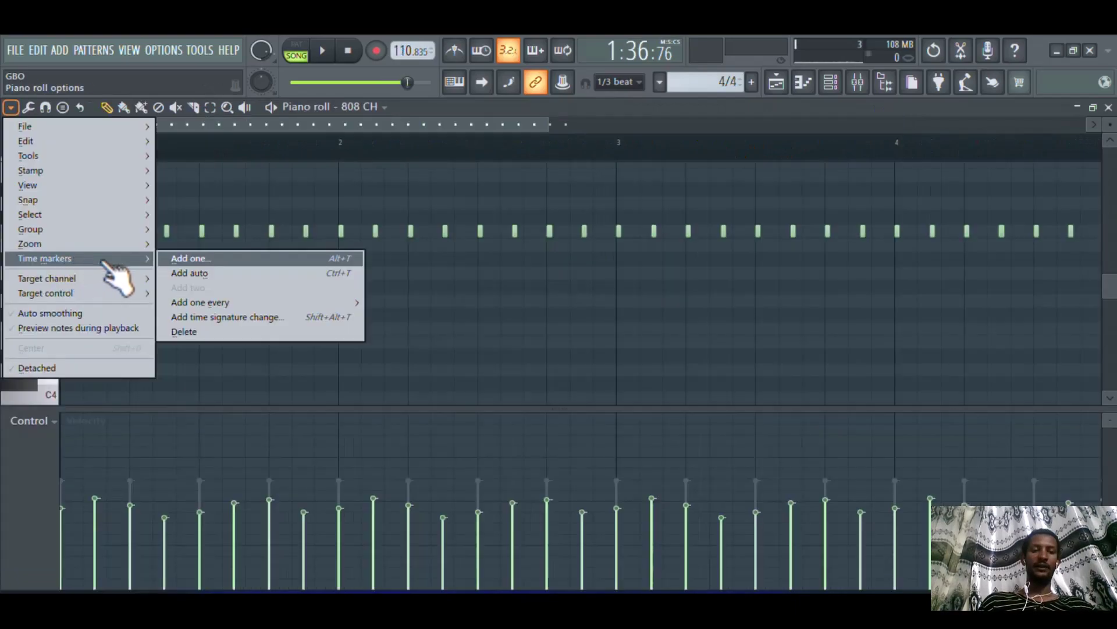
click(226, 317)
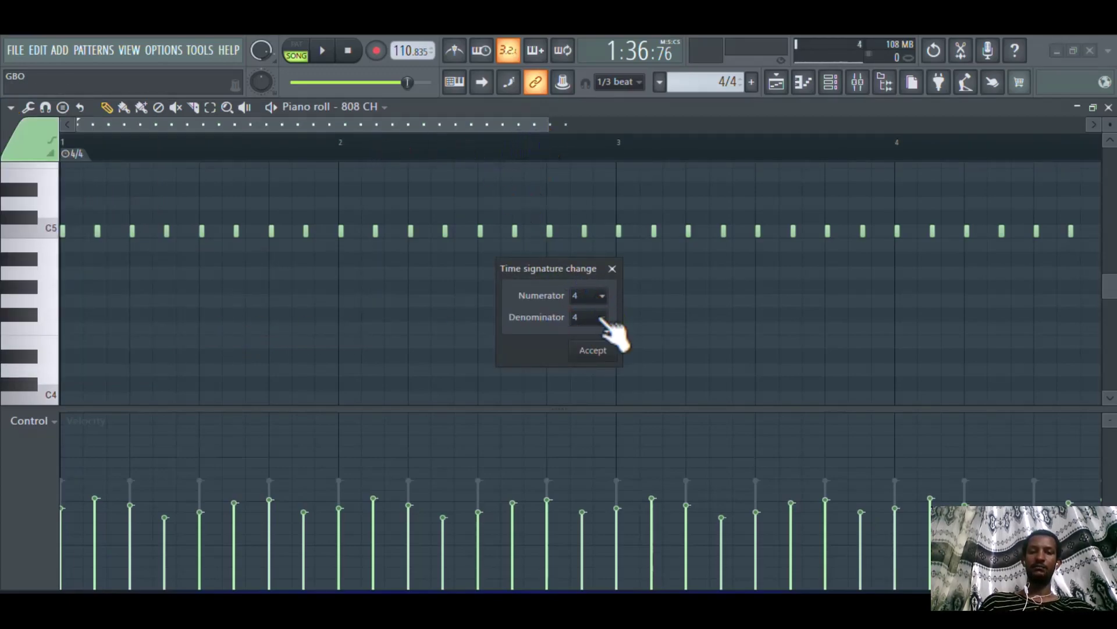
click(593, 350)
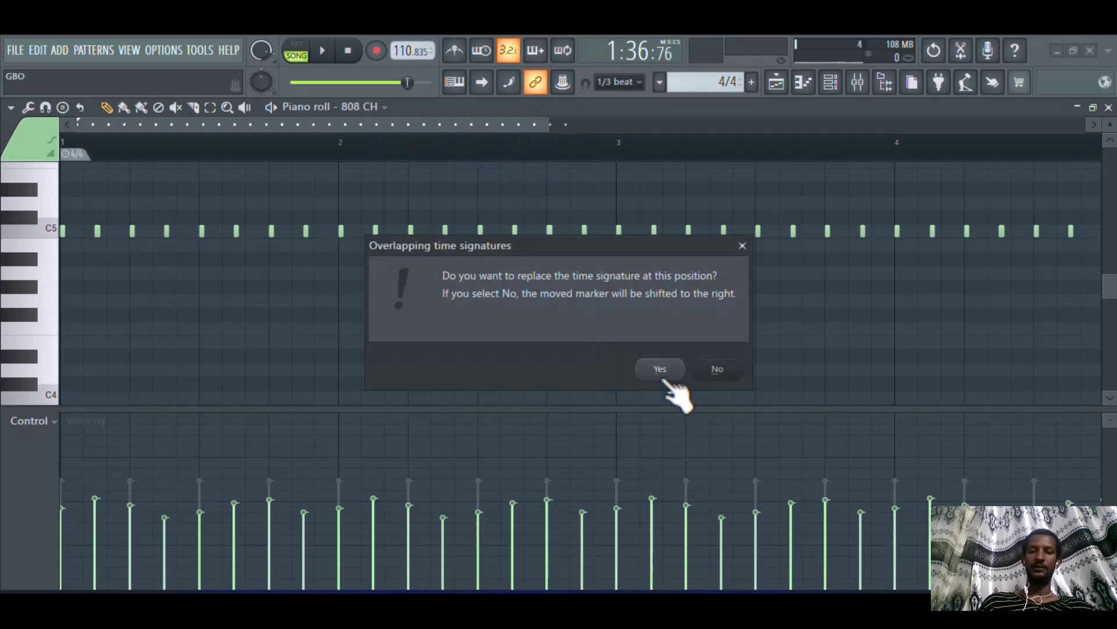
click(661, 370)
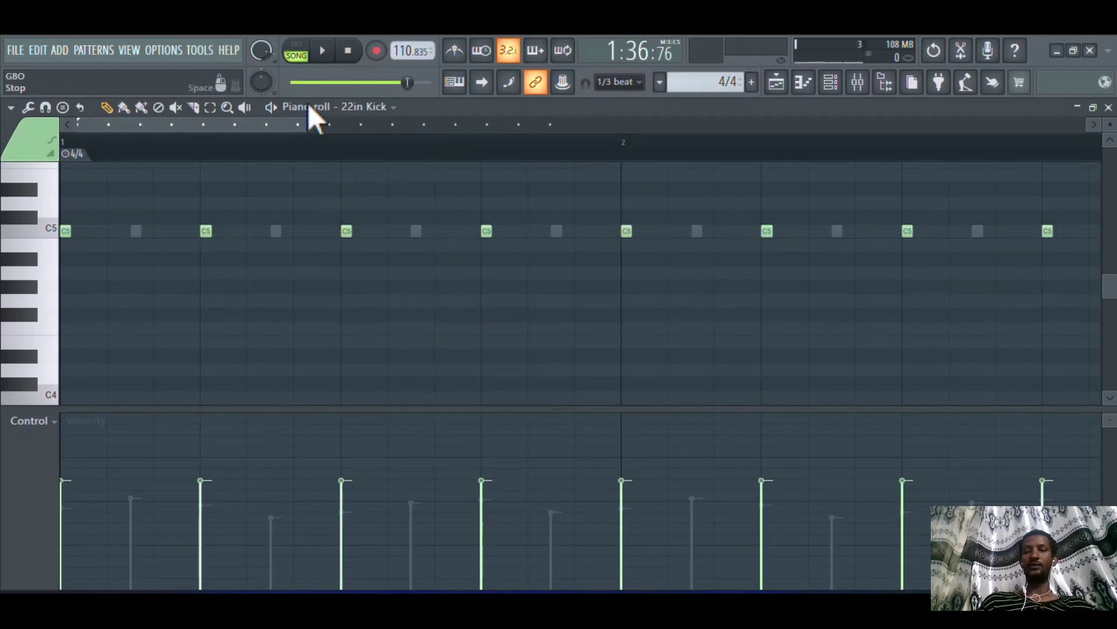
drag(308, 112, 547, 117)
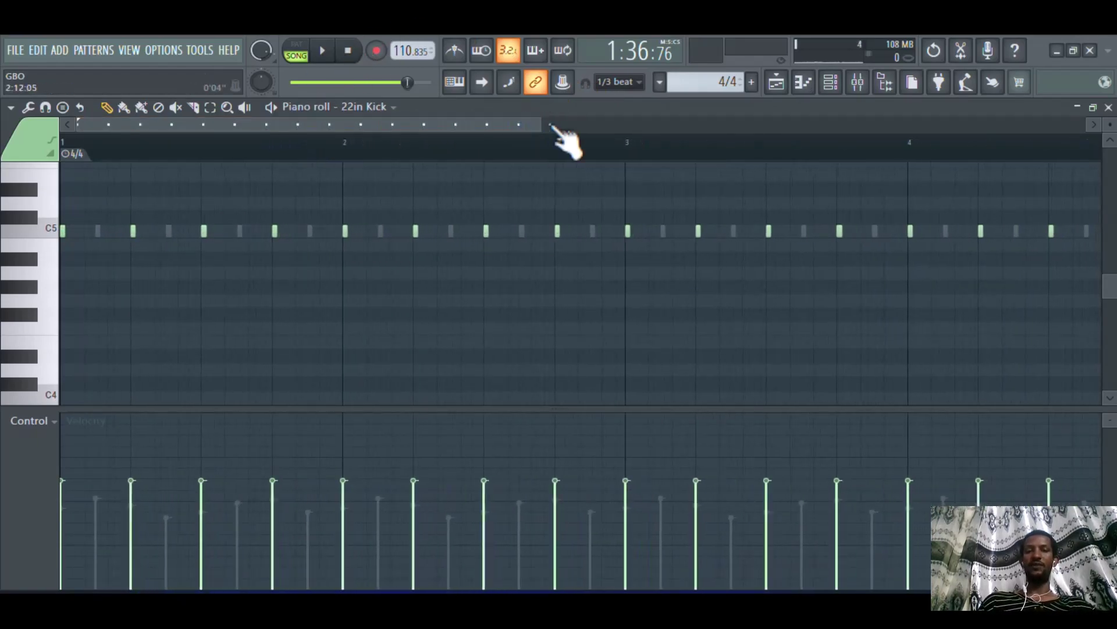
click(1108, 105)
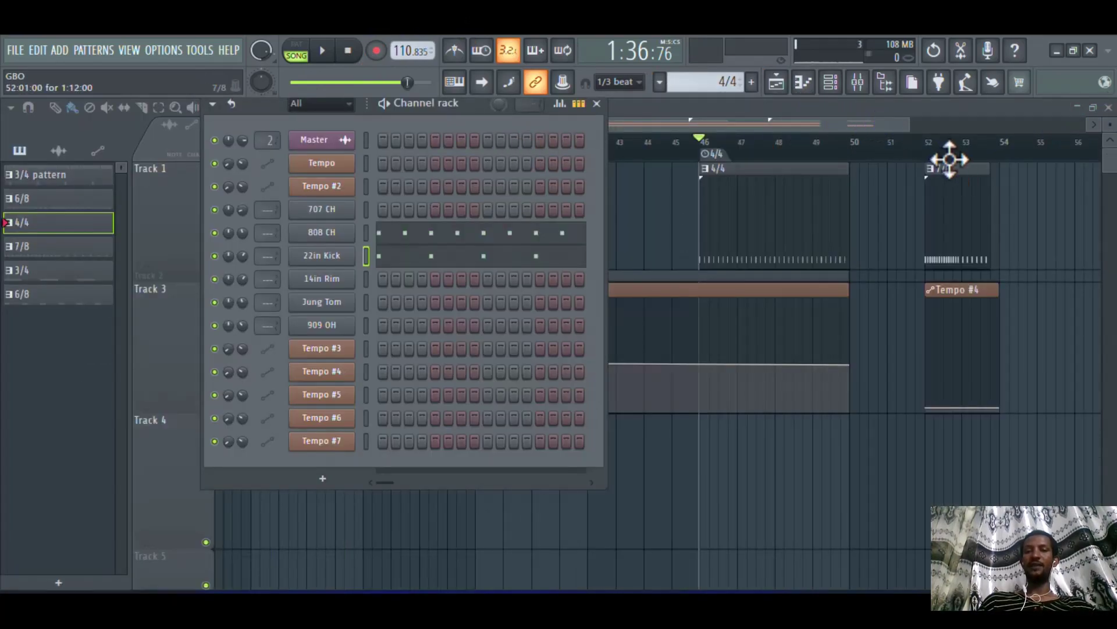
Inspect the 7/8 pattern's 22in Kick notes in the Piano roll, then return to the Playlist.
double_click(948, 158)
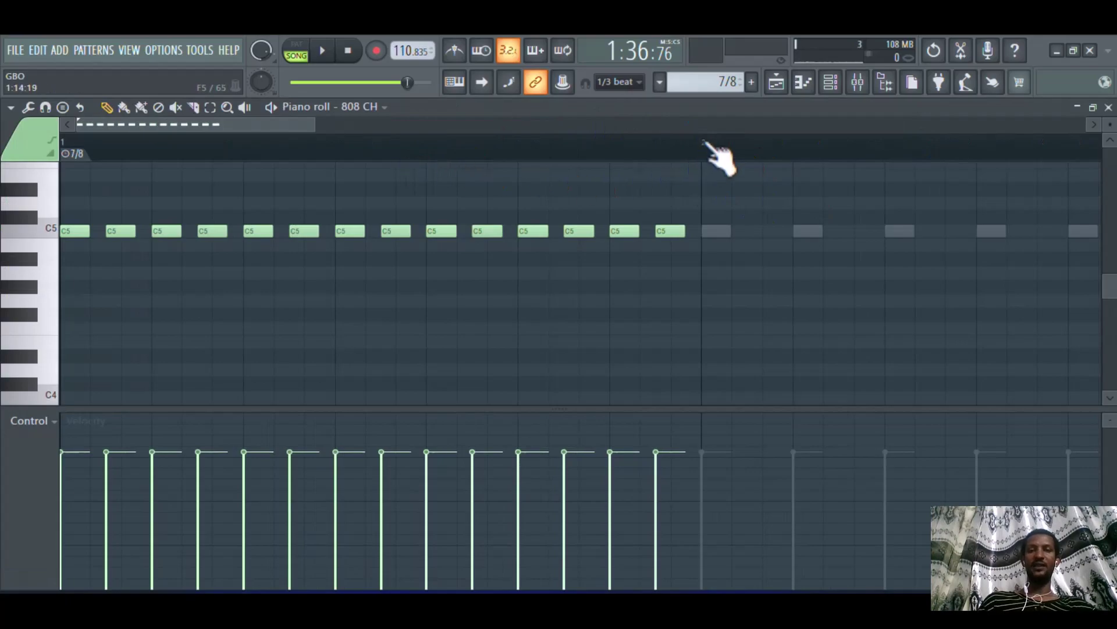
click(385, 106)
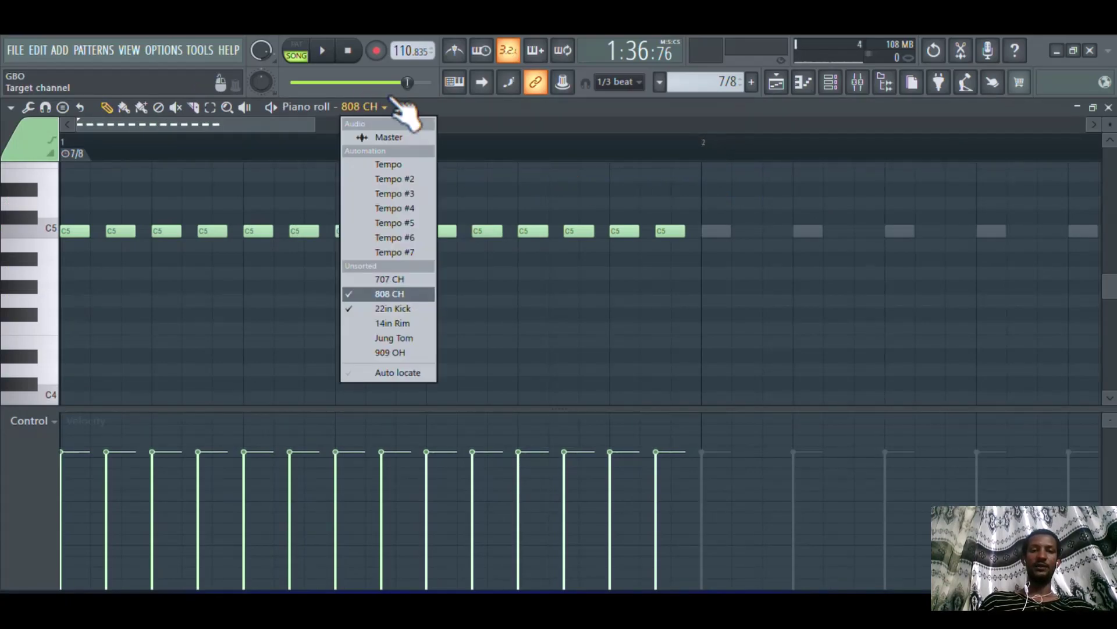
click(397, 313)
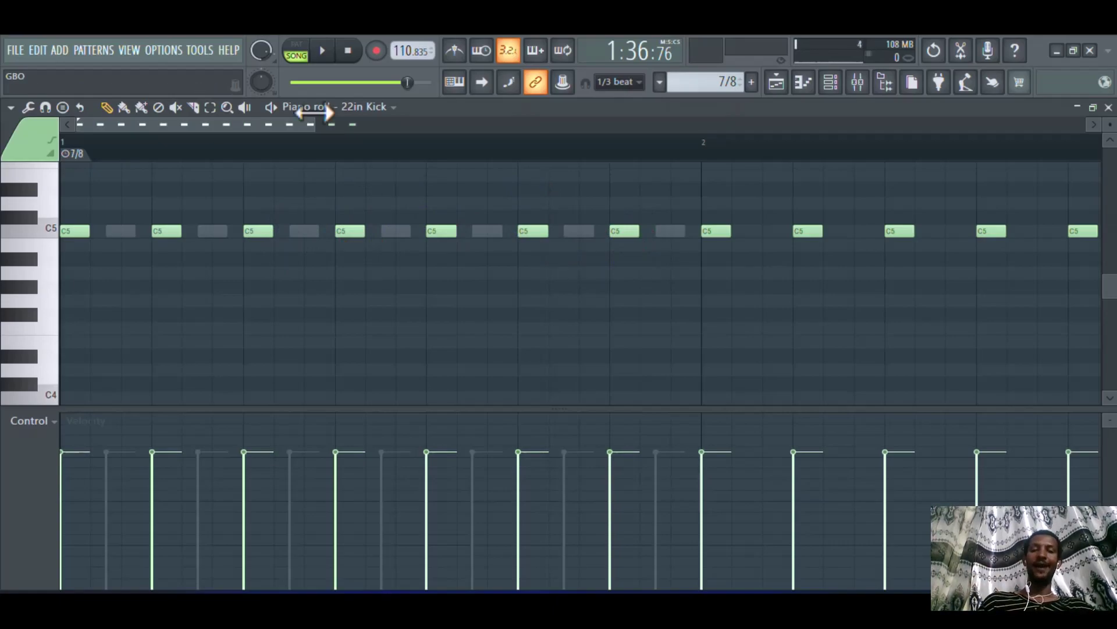
drag(315, 114, 312, 114)
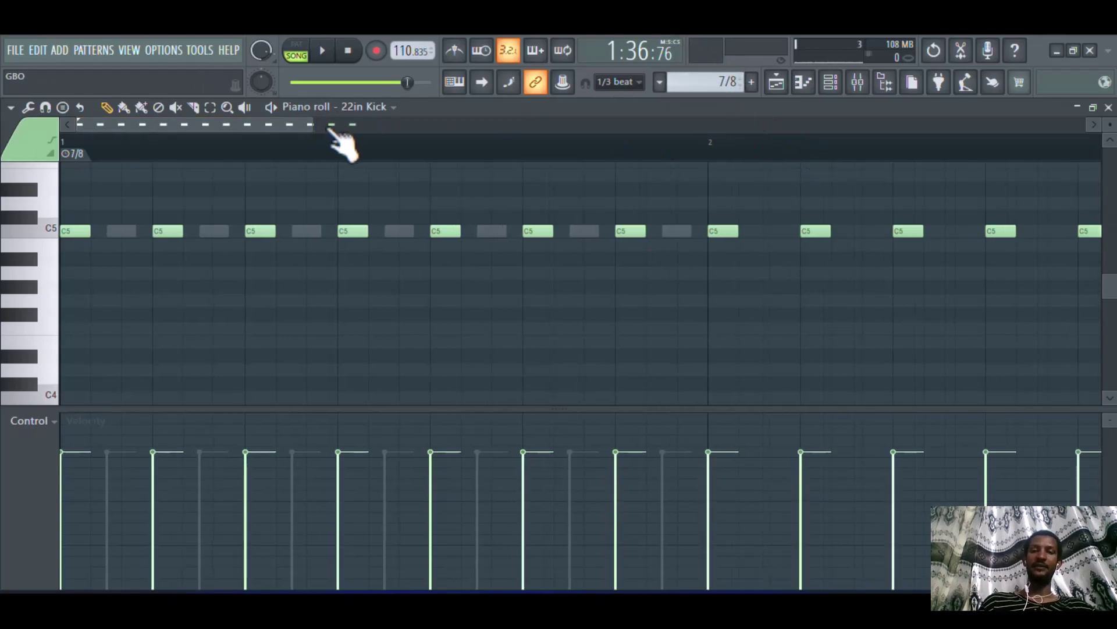
key(F5)
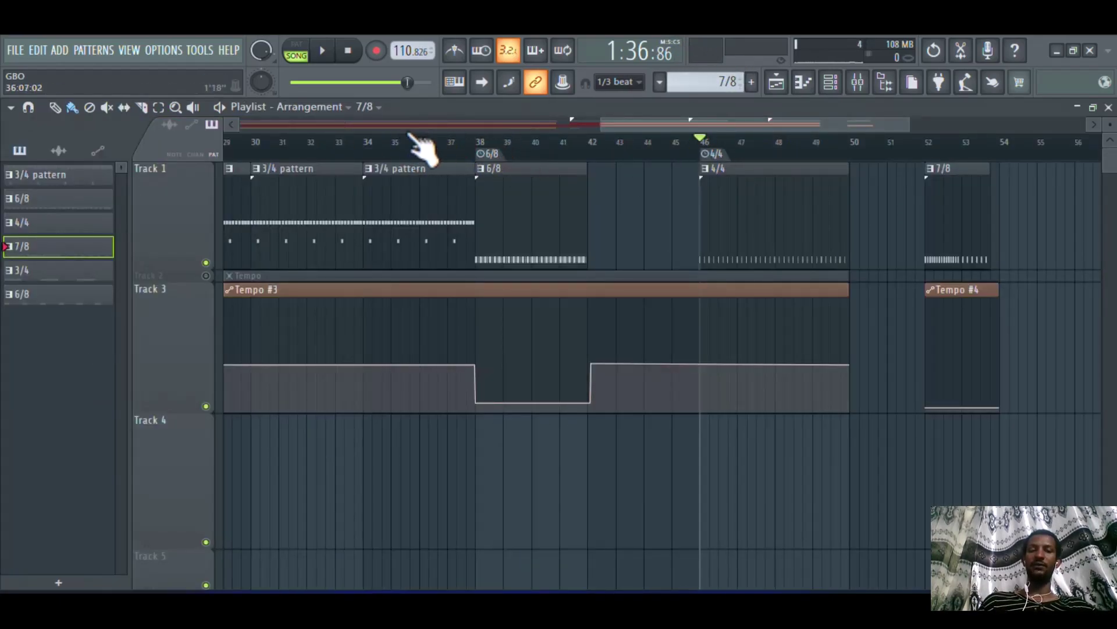
Play the arrangement from bar 34 through the 6/8 section, then stop.
click(372, 140)
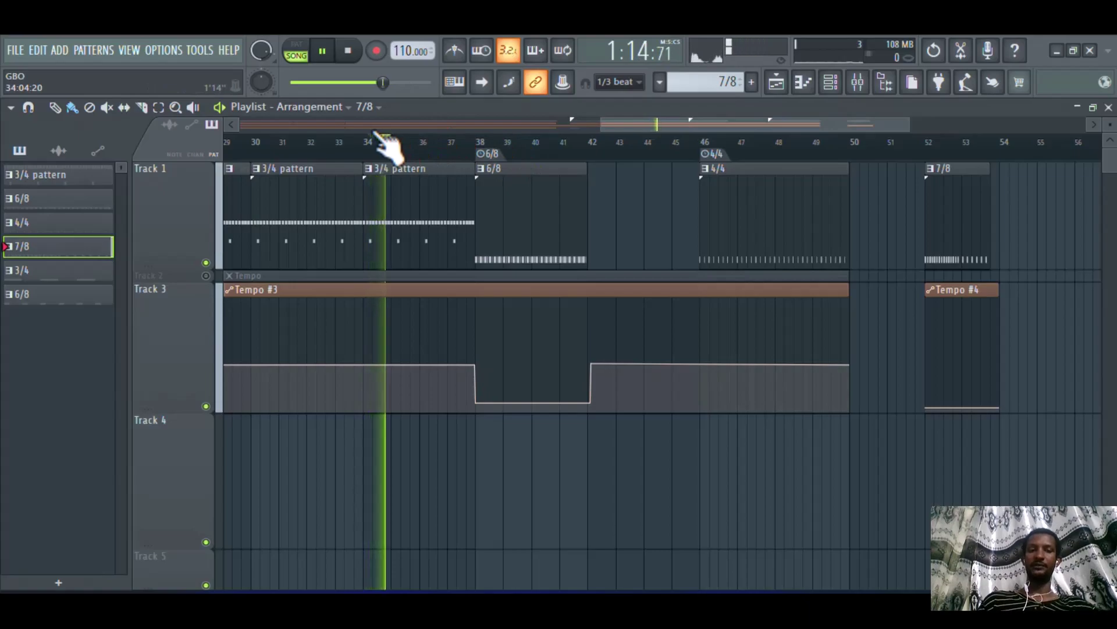
click(372, 139)
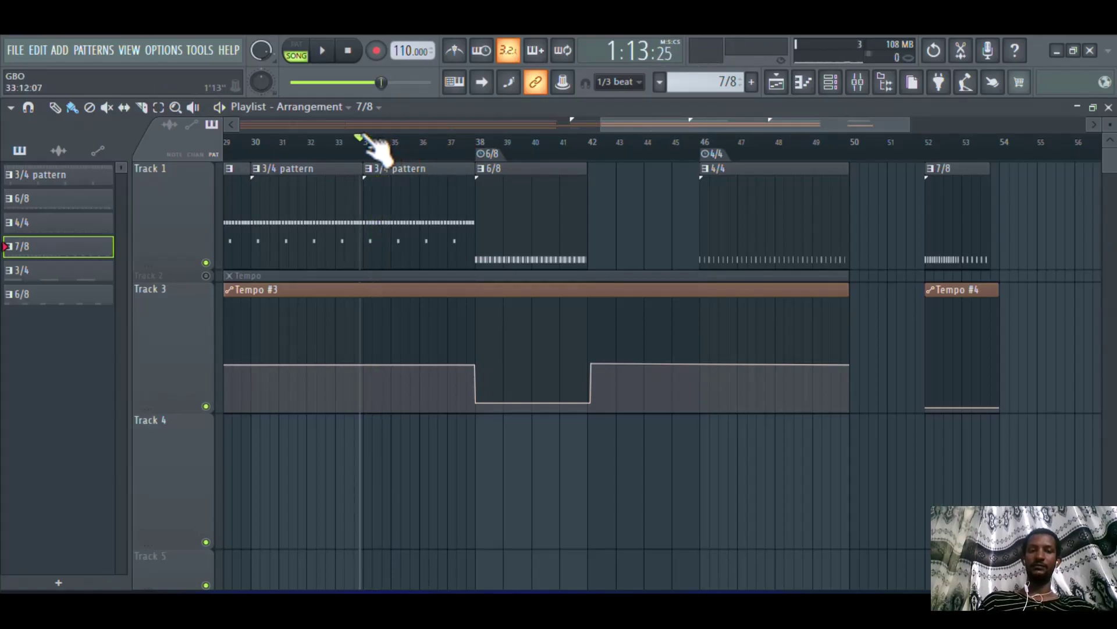
key(space)
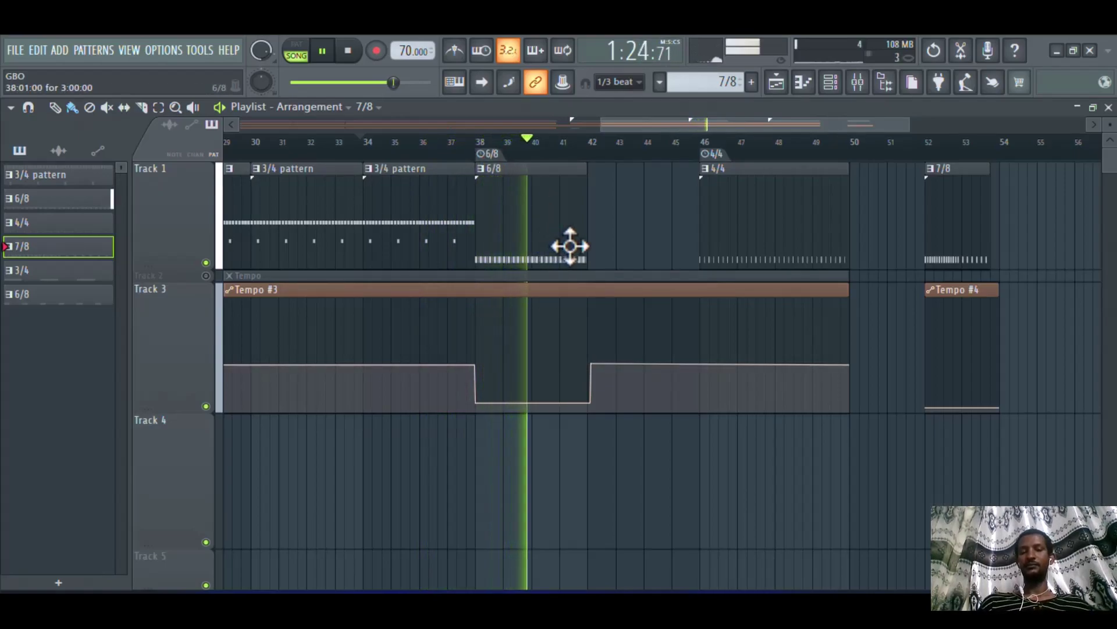
key(space)
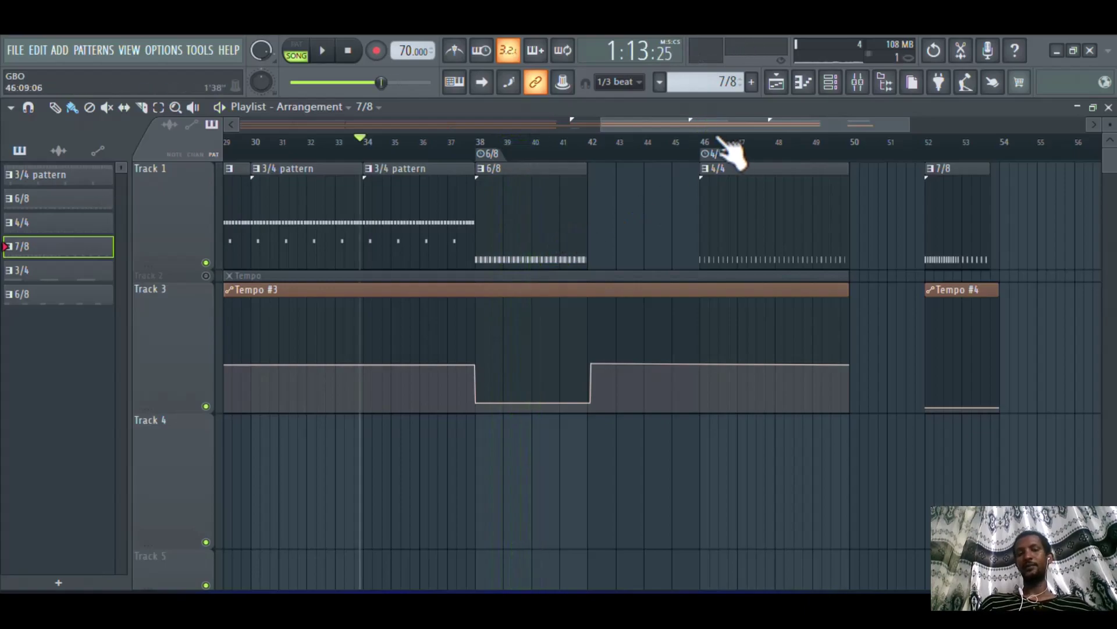
Play the 4/4 section and jump to the 7/8 part at bar 52, where tempo drops to 65.
key(space)
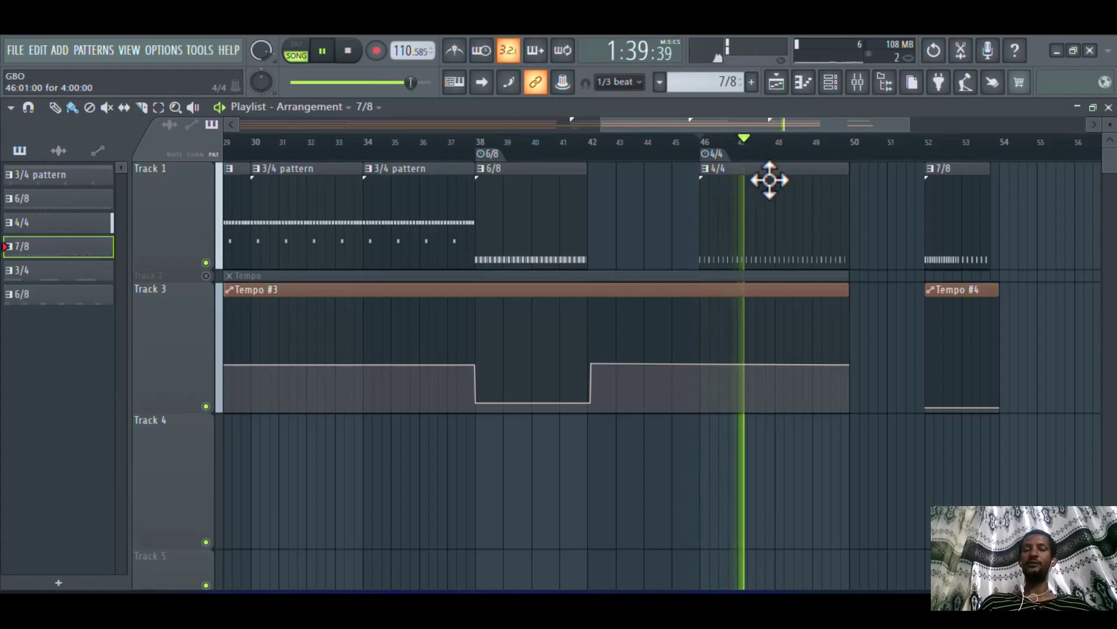
click(930, 144)
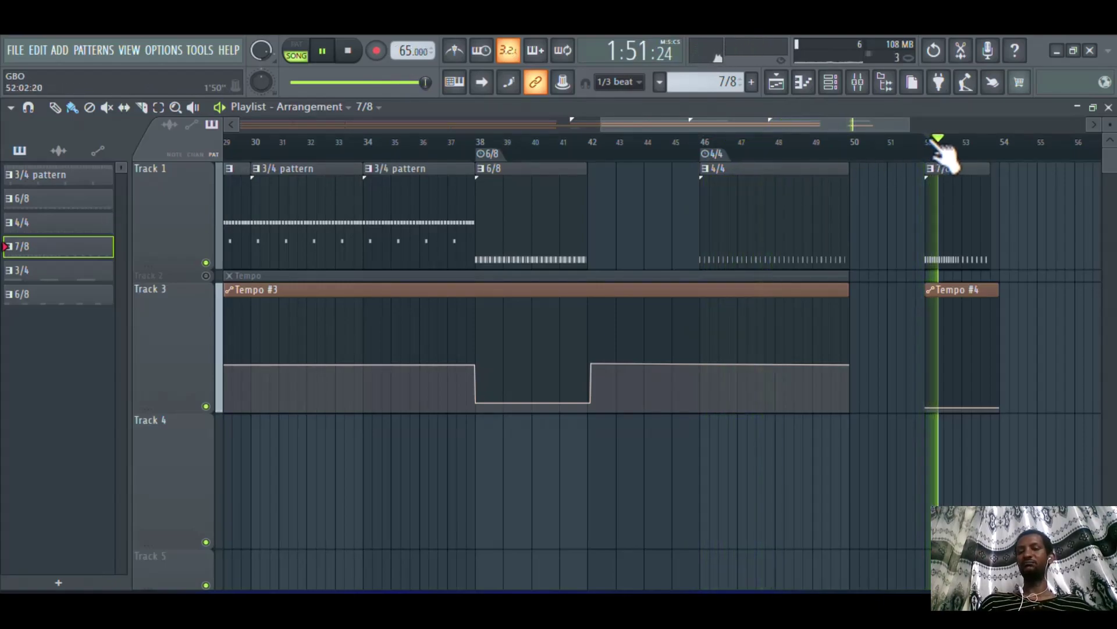
key(space)
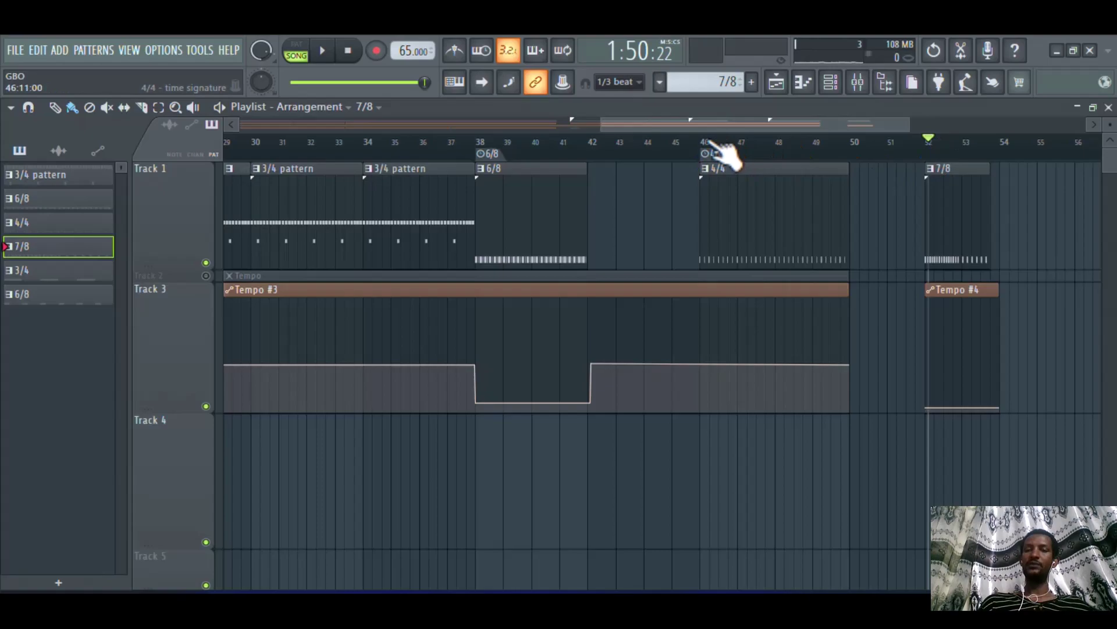
click(930, 143)
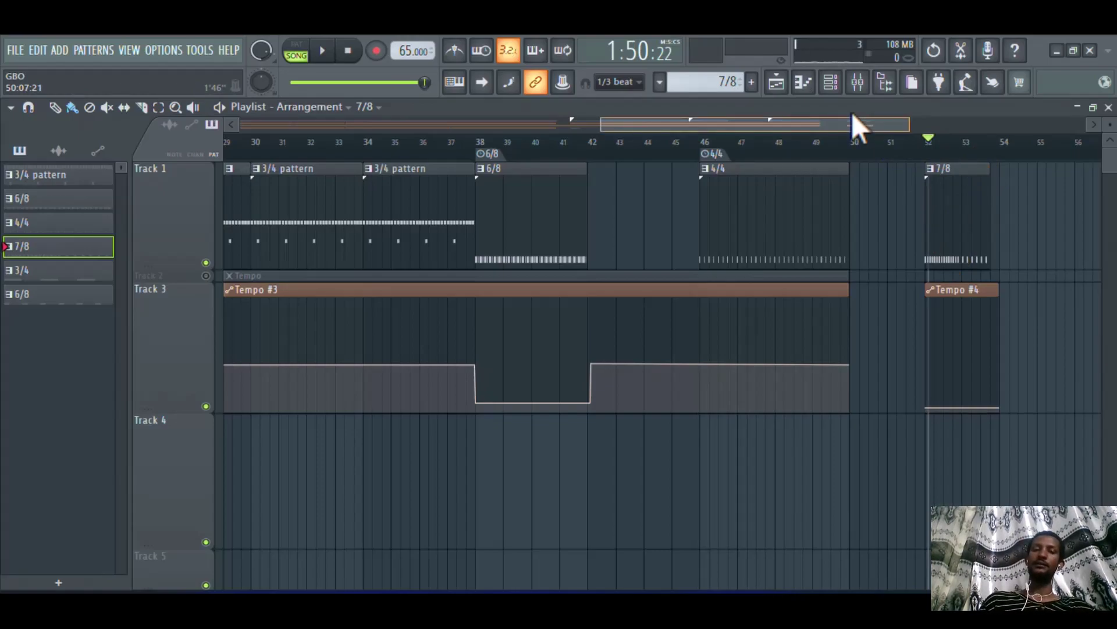
drag(850, 113, 759, 144)
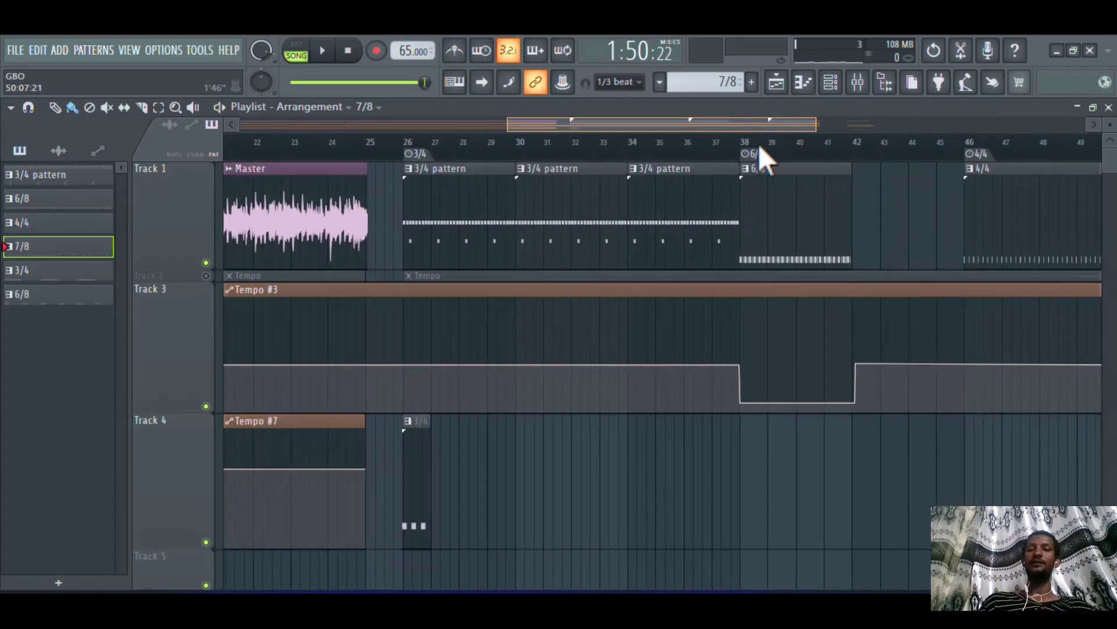
Play the song from bar 1 with Track 3's Tempo #3 automation muted, stopping after bar 16.
drag(817, 109, 660, 124)
click(307, 146)
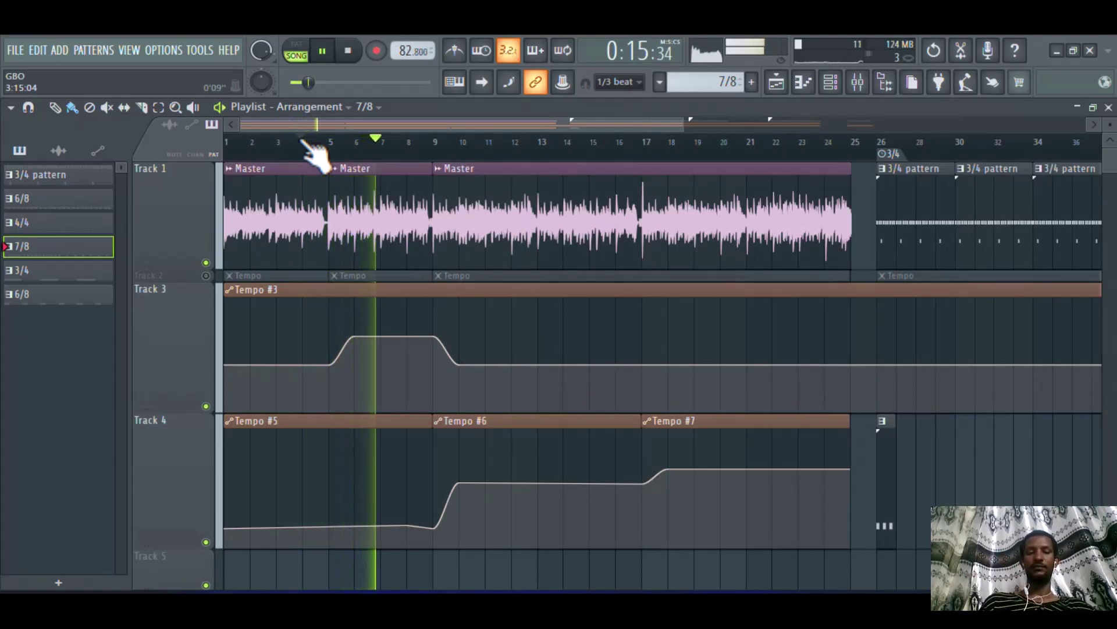
click(206, 406)
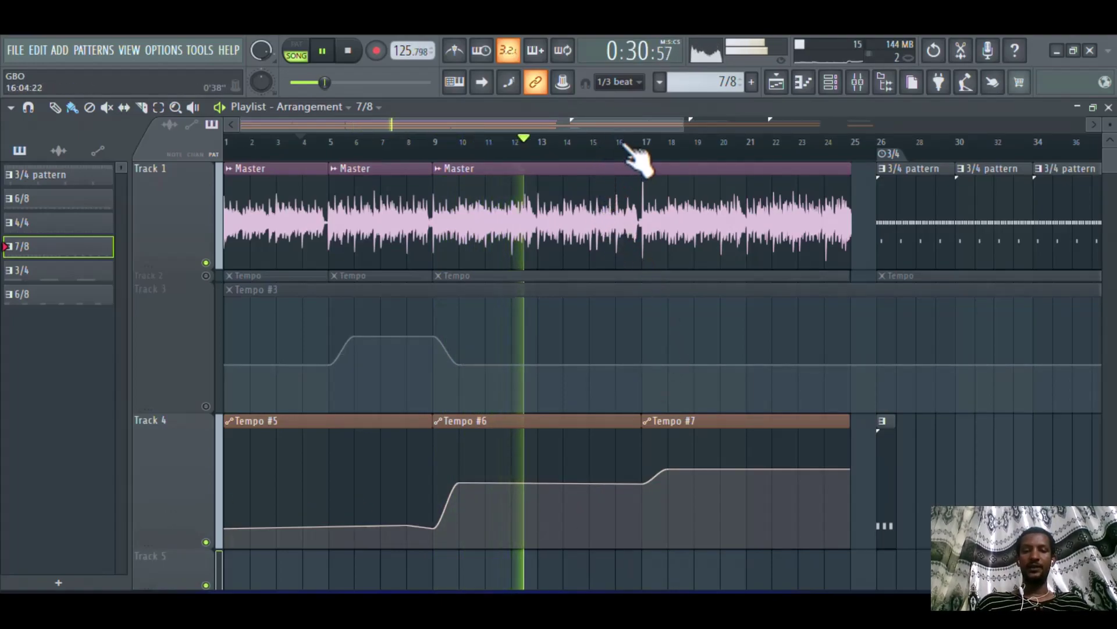
click(627, 148)
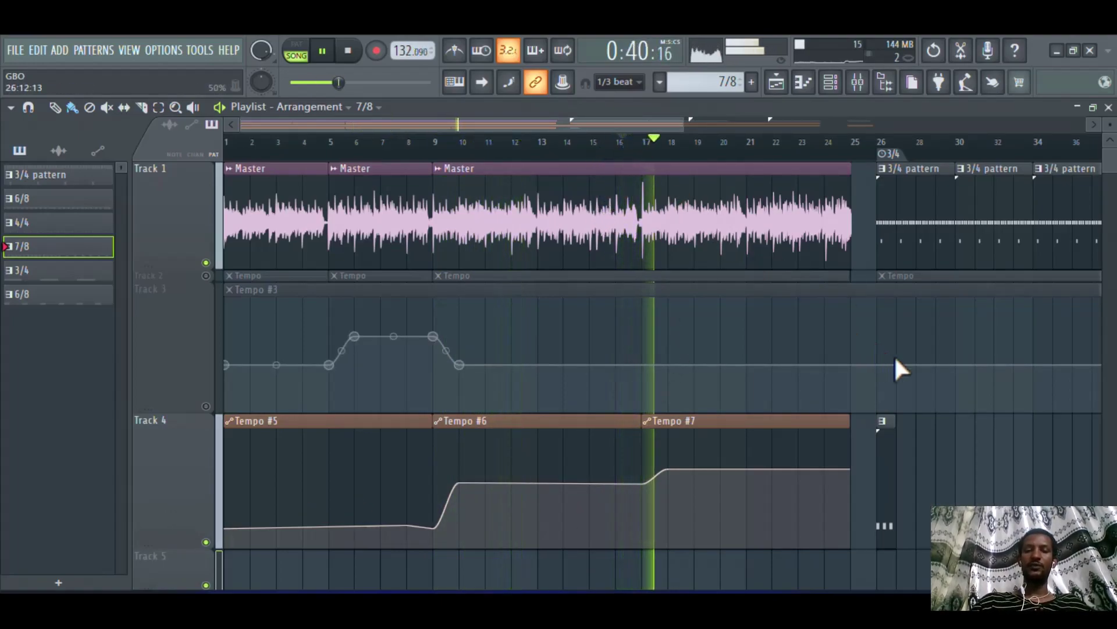
key(space)
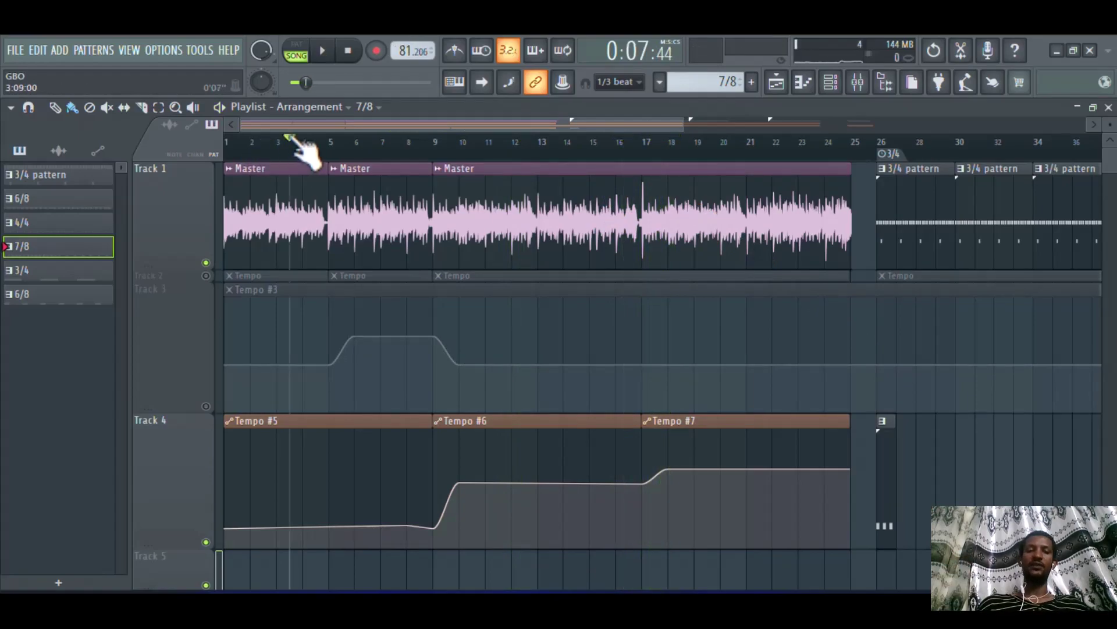